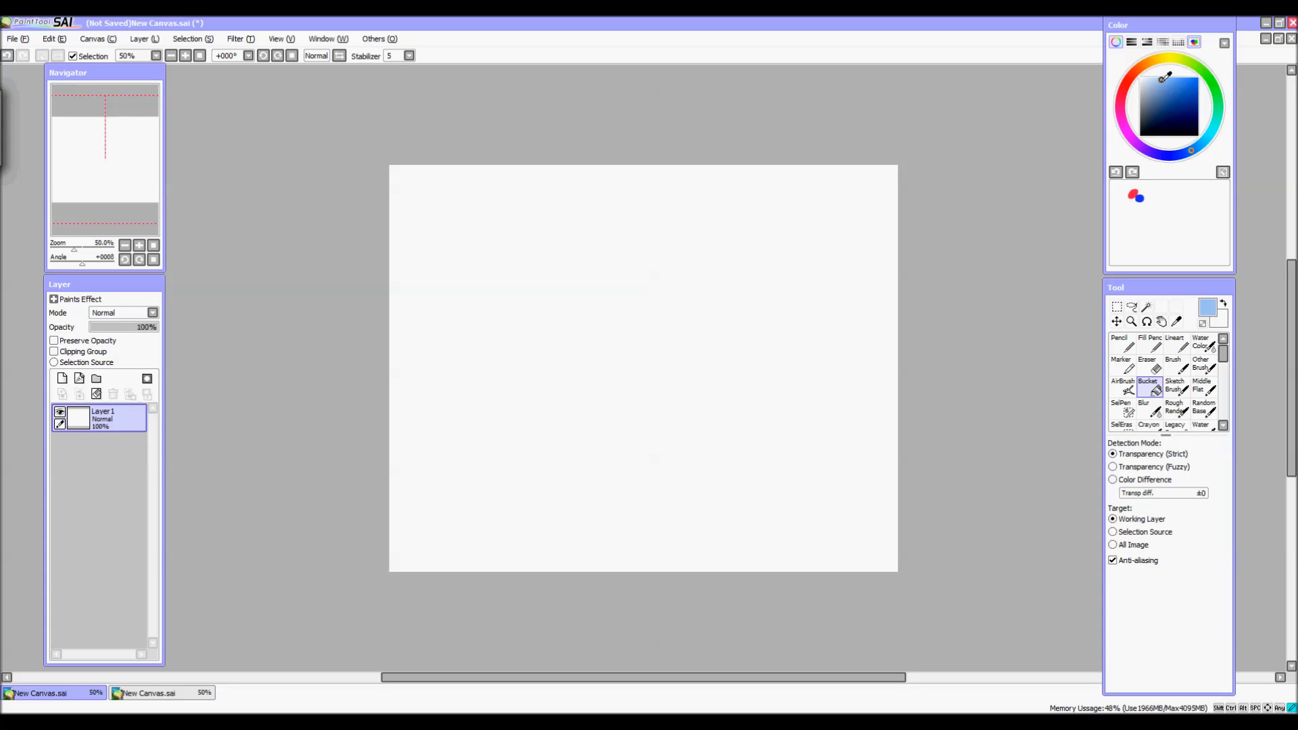
Fill the blank canvas with a light sky blue using the Bucket tool
{"action": "left_click_drag", "start_coordinate": [1183, 161], "coordinate": [1190, 154]}
{"action": "left_click", "coordinate": [845, 292]}
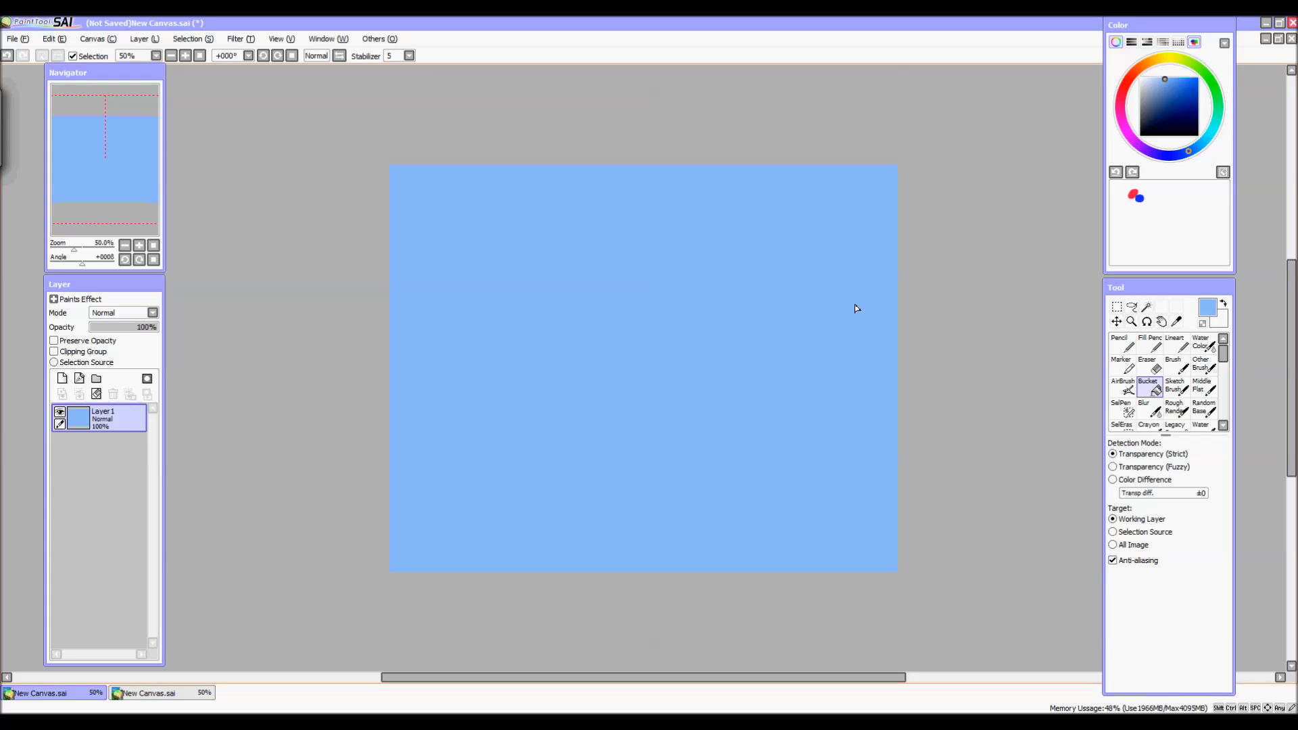
Blend darker blue across the upper sky and pale cyan-blue across the lower sky with the Water Color brush at size 500
{"action": "left_click", "coordinate": [1208, 346]}
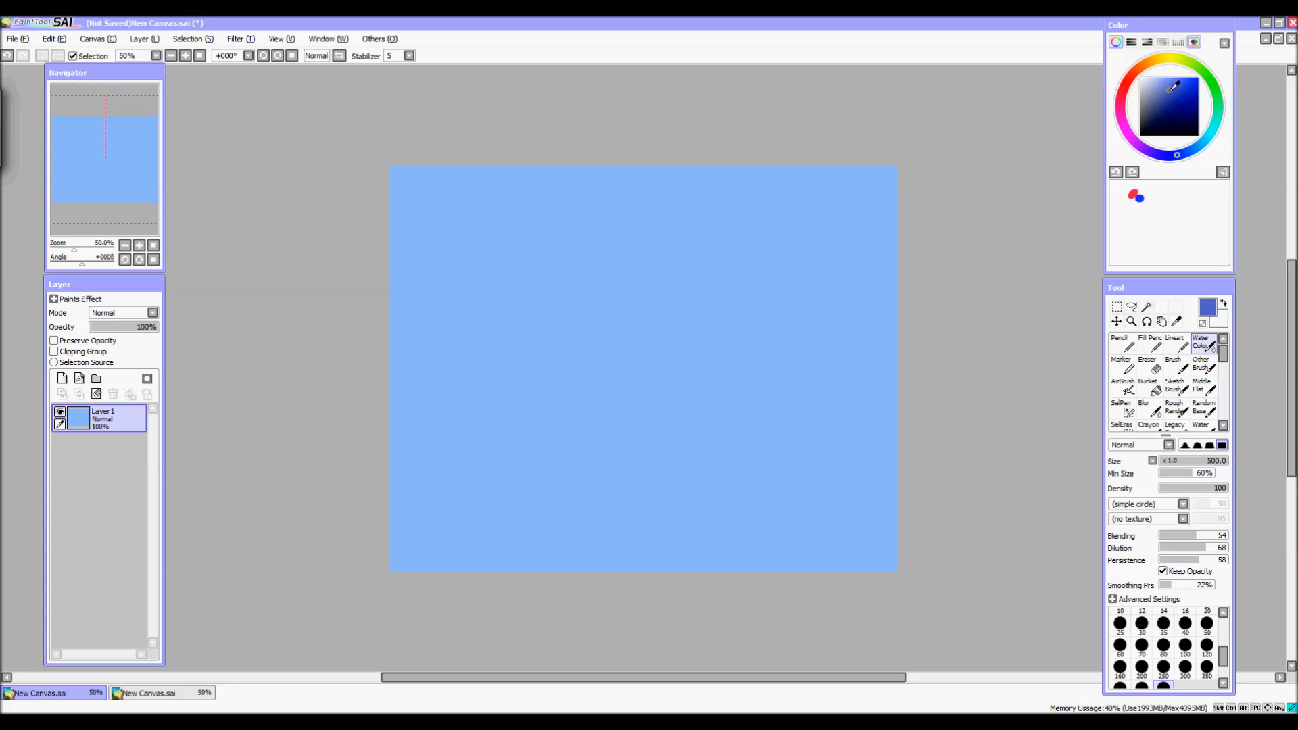
{"action": "mouse_move", "coordinate": [420, 220]}
{"action": "left_mouse_down"}
{"action": "mouse_move", "coordinate": [440, 138]}
{"action": "mouse_move", "coordinate": [454, 166]}
{"action": "mouse_move", "coordinate": [312, 267]}
{"action": "mouse_move", "coordinate": [402, 194]}
{"action": "mouse_move", "coordinate": [515, 291]}
{"action": "mouse_move", "coordinate": [436, 180]}
{"action": "mouse_move", "coordinate": [575, 161]}
{"action": "mouse_move", "coordinate": [700, 184]}
{"action": "mouse_move", "coordinate": [722, 155]}
{"action": "mouse_move", "coordinate": [803, 151]}
{"action": "mouse_move", "coordinate": [840, 157]}
{"action": "mouse_move", "coordinate": [911, 254]}
{"action": "mouse_move", "coordinate": [556, 187]}
{"action": "mouse_move", "coordinate": [756, 239]}
{"action": "mouse_move", "coordinate": [501, 224]}
{"action": "mouse_move", "coordinate": [567, 205]}
{"action": "mouse_move", "coordinate": [613, 151]}
{"action": "mouse_move", "coordinate": [614, 260]}
{"action": "mouse_move", "coordinate": [536, 331]}
{"action": "mouse_move", "coordinate": [387, 322]}
{"action": "mouse_move", "coordinate": [432, 365]}
{"action": "mouse_move", "coordinate": [607, 257]}
{"action": "mouse_move", "coordinate": [703, 245]}
{"action": "mouse_move", "coordinate": [840, 335]}
{"action": "mouse_move", "coordinate": [899, 352]}
{"action": "mouse_move", "coordinate": [724, 313]}
{"action": "mouse_move", "coordinate": [427, 373]}
{"action": "mouse_move", "coordinate": [473, 465]}
{"action": "mouse_move", "coordinate": [577, 452]}
{"action": "mouse_move", "coordinate": [713, 299]}
{"action": "mouse_move", "coordinate": [761, 314]}
{"action": "mouse_move", "coordinate": [779, 358]}
{"action": "mouse_move", "coordinate": [609, 254]}
{"action": "mouse_move", "coordinate": [736, 294]}
{"action": "mouse_move", "coordinate": [493, 190]}
{"action": "mouse_move", "coordinate": [431, 144]}
{"action": "mouse_move", "coordinate": [606, 145]}
{"action": "mouse_move", "coordinate": [644, 179]}
{"action": "mouse_move", "coordinate": [807, 183]}
{"action": "mouse_move", "coordinate": [853, 210]}
{"action": "mouse_move", "coordinate": [902, 205]}
{"action": "mouse_move", "coordinate": [753, 274]}
{"action": "mouse_move", "coordinate": [571, 217]}
{"action": "mouse_move", "coordinate": [584, 250]}
{"action": "mouse_move", "coordinate": [400, 307]}
{"action": "mouse_move", "coordinate": [406, 369]}
{"action": "mouse_move", "coordinate": [517, 240]}
{"action": "mouse_move", "coordinate": [639, 223]}
{"action": "mouse_move", "coordinate": [849, 237]}
{"action": "mouse_move", "coordinate": [924, 298]}
{"action": "mouse_move", "coordinate": [515, 336]}
{"action": "mouse_move", "coordinate": [584, 333]}
{"action": "mouse_move", "coordinate": [663, 409]}
{"action": "mouse_move", "coordinate": [719, 406]}
{"action": "mouse_move", "coordinate": [459, 423]}
{"action": "mouse_move", "coordinate": [406, 468]}
{"action": "mouse_move", "coordinate": [662, 362]}
{"action": "mouse_move", "coordinate": [666, 348]}
{"action": "mouse_move", "coordinate": [837, 296]}
{"action": "mouse_move", "coordinate": [891, 354]}
{"action": "mouse_move", "coordinate": [514, 234]}
{"action": "mouse_move", "coordinate": [440, 182]}
{"action": "mouse_move", "coordinate": [578, 200]}
{"action": "mouse_move", "coordinate": [712, 184]}
{"action": "mouse_move", "coordinate": [824, 209]}
{"action": "mouse_move", "coordinate": [868, 154]}
{"action": "mouse_move", "coordinate": [908, 175]}
{"action": "mouse_move", "coordinate": [480, 148]}
{"action": "mouse_move", "coordinate": [458, 245]}
{"action": "left_mouse_up"}
{"action": "mouse_move", "coordinate": [480, 187]}
{"action": "left_mouse_down"}
{"action": "mouse_move", "coordinate": [445, 158]}
{"action": "mouse_move", "coordinate": [555, 174]}
{"action": "mouse_move", "coordinate": [588, 255]}
{"action": "mouse_move", "coordinate": [720, 240]}
{"action": "mouse_move", "coordinate": [732, 220]}
{"action": "mouse_move", "coordinate": [841, 281]}
{"action": "mouse_move", "coordinate": [821, 219]}
{"action": "mouse_move", "coordinate": [705, 321]}
{"action": "mouse_move", "coordinate": [619, 290]}
{"action": "mouse_move", "coordinate": [449, 339]}
{"action": "mouse_move", "coordinate": [434, 313]}
{"action": "mouse_move", "coordinate": [572, 362]}
{"action": "mouse_move", "coordinate": [709, 459]}
{"action": "mouse_move", "coordinate": [810, 441]}
{"action": "mouse_move", "coordinate": [866, 452]}
{"action": "mouse_move", "coordinate": [810, 325]}
{"action": "left_mouse_up"}
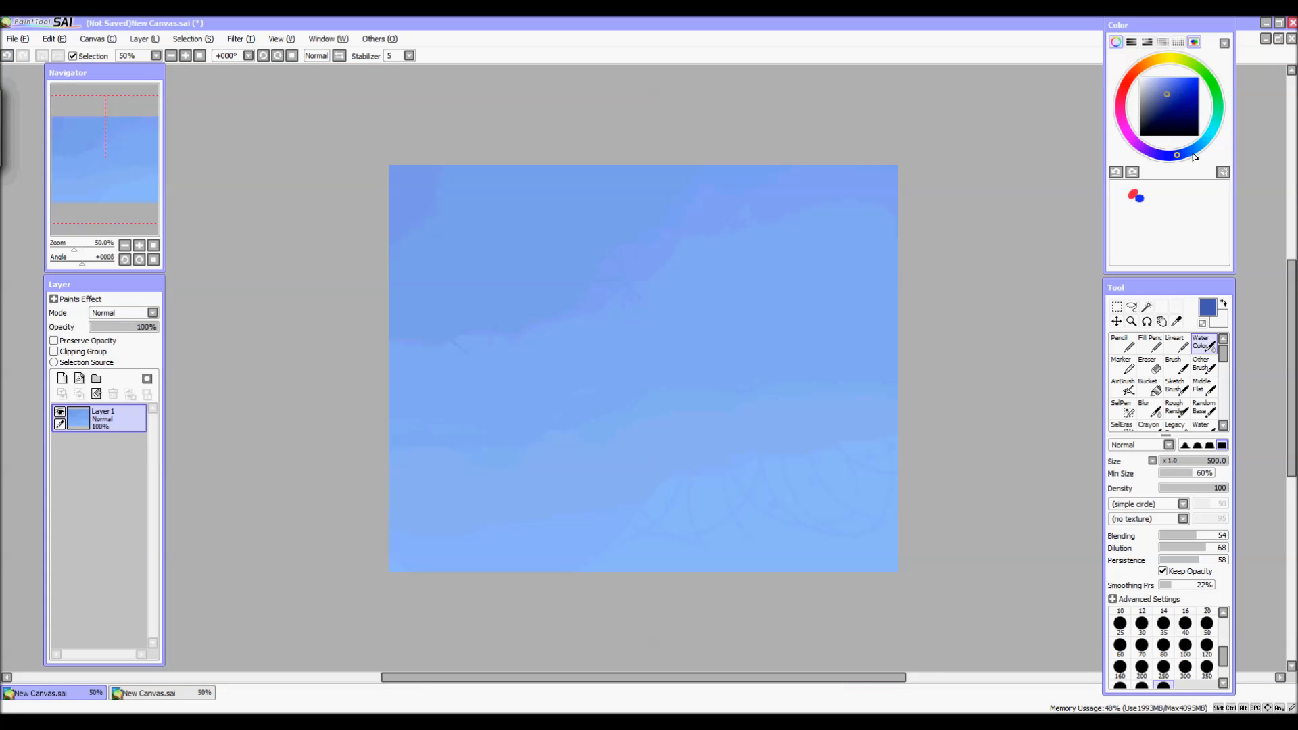
{"action": "left_click_drag", "start_coordinate": [1182, 159], "coordinate": [1215, 154]}
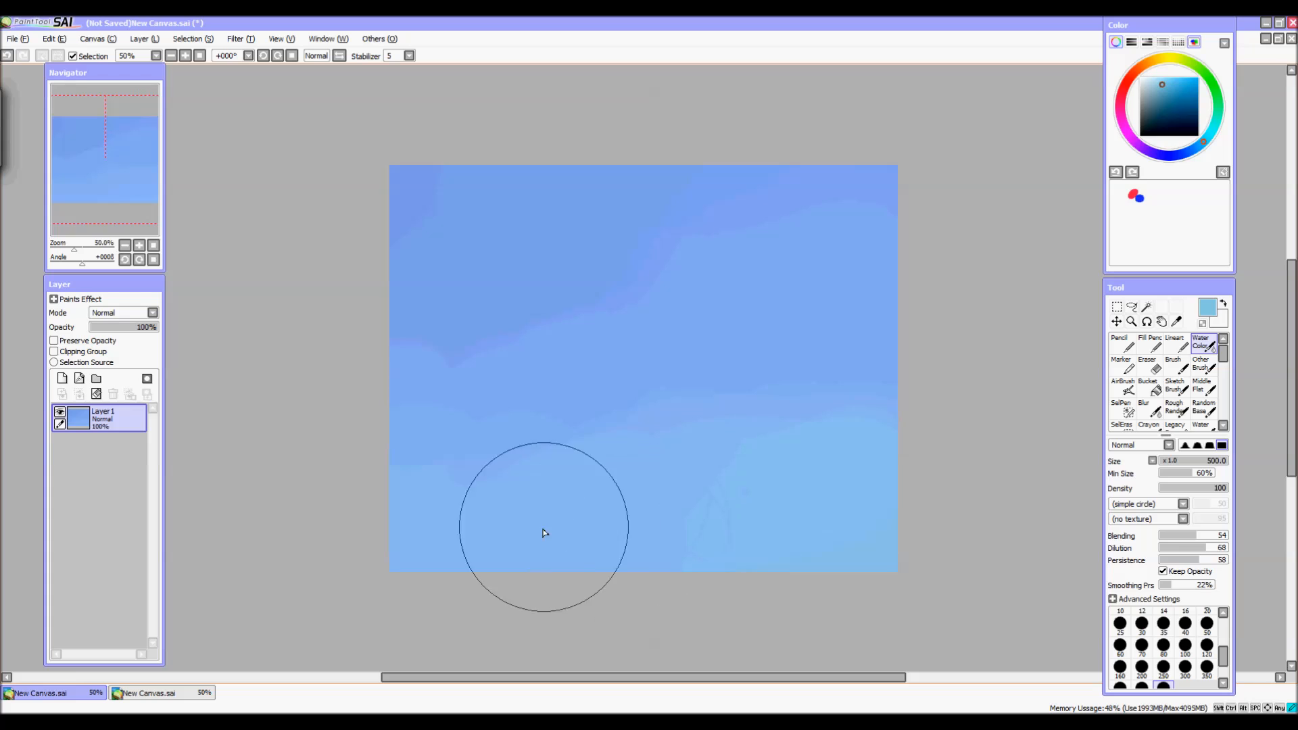
{"action": "mouse_move", "coordinate": [504, 429]}
{"action": "left_mouse_down"}
{"action": "mouse_move", "coordinate": [549, 398]}
{"action": "mouse_move", "coordinate": [643, 417]}
{"action": "mouse_move", "coordinate": [845, 388]}
{"action": "mouse_move", "coordinate": [884, 361]}
{"action": "left_mouse_up"}
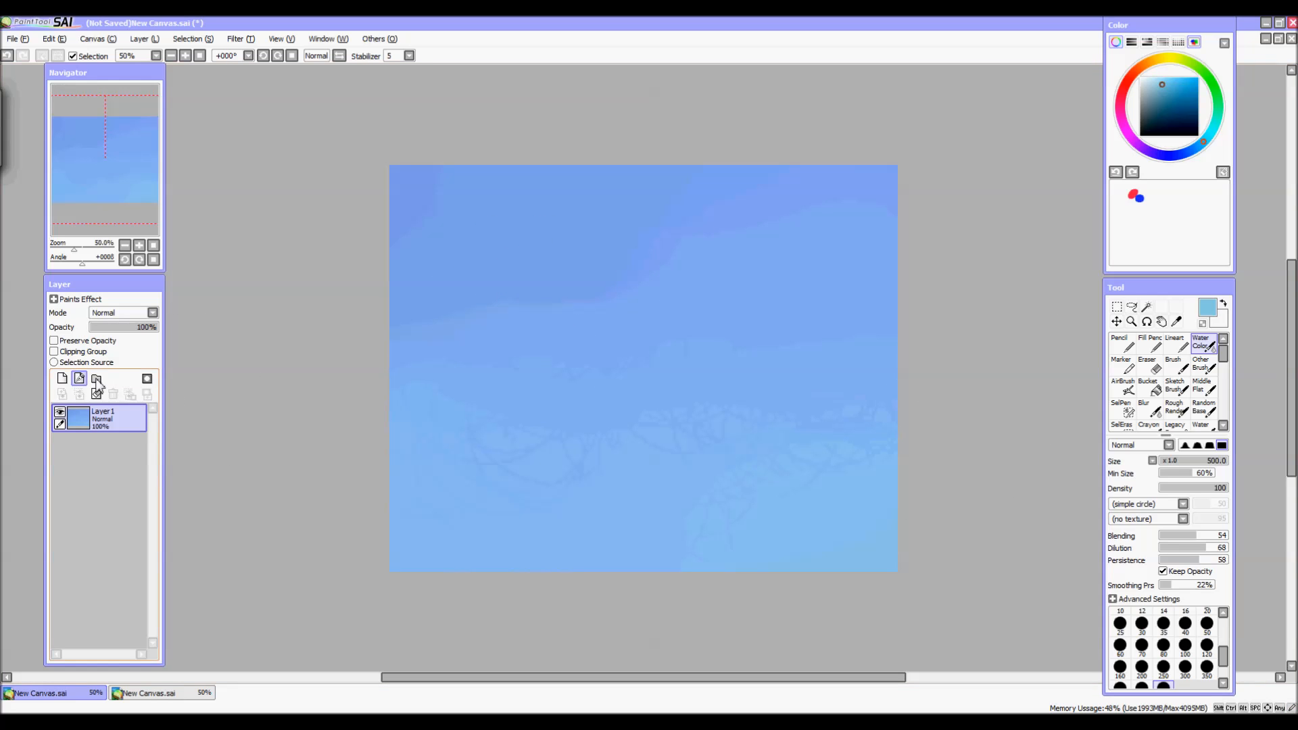
Add a new layer above the sky and set up the Marker with white at size 200
{"action": "left_click", "coordinate": [62, 378]}
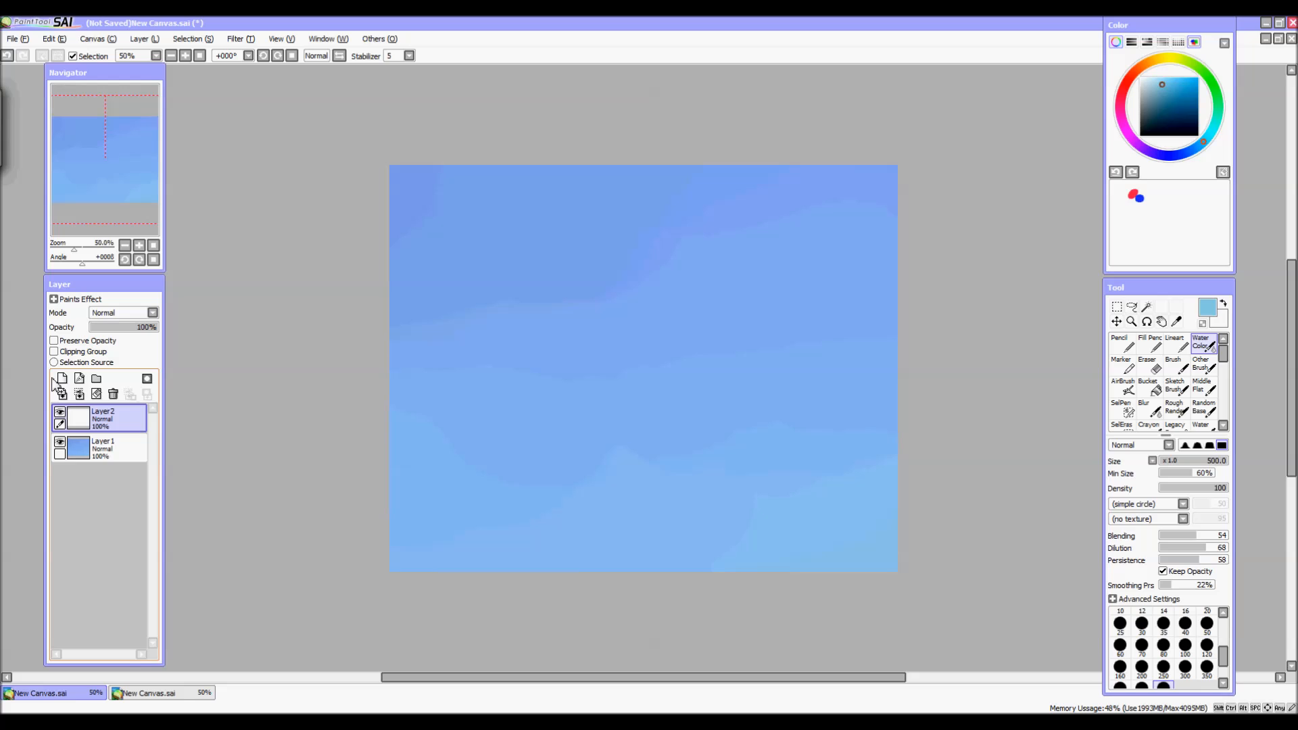
{"action": "left_click", "coordinate": [1123, 365]}
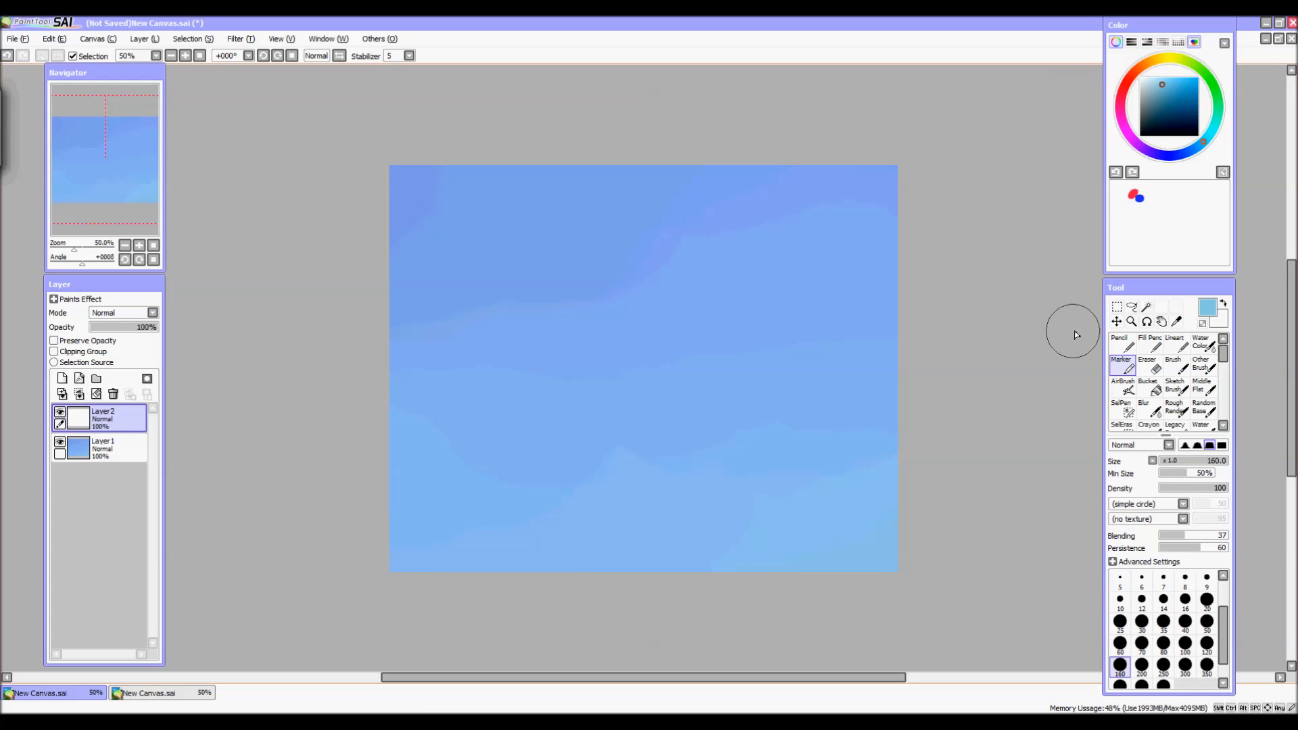
{"action": "right_click", "coordinate": [1160, 232]}
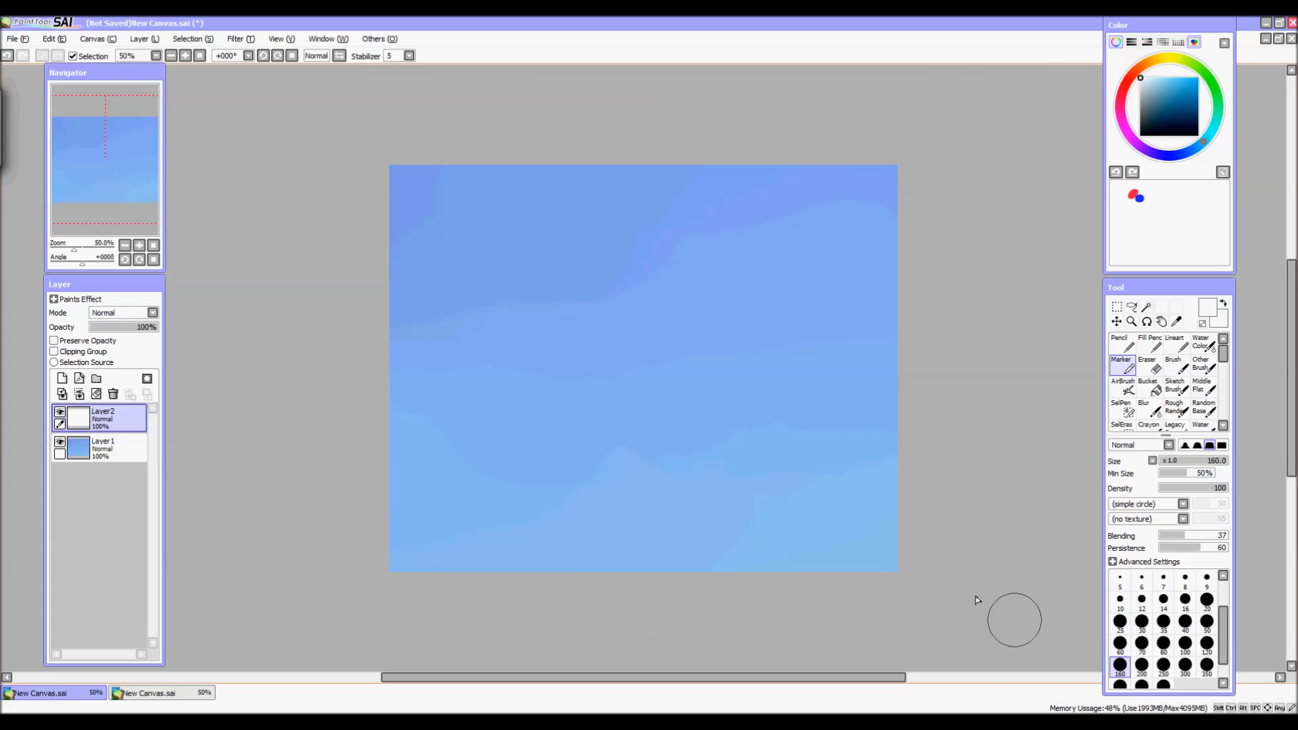
{"action": "left_click_drag", "start_coordinate": [1225, 647], "coordinate": [1225, 660]}
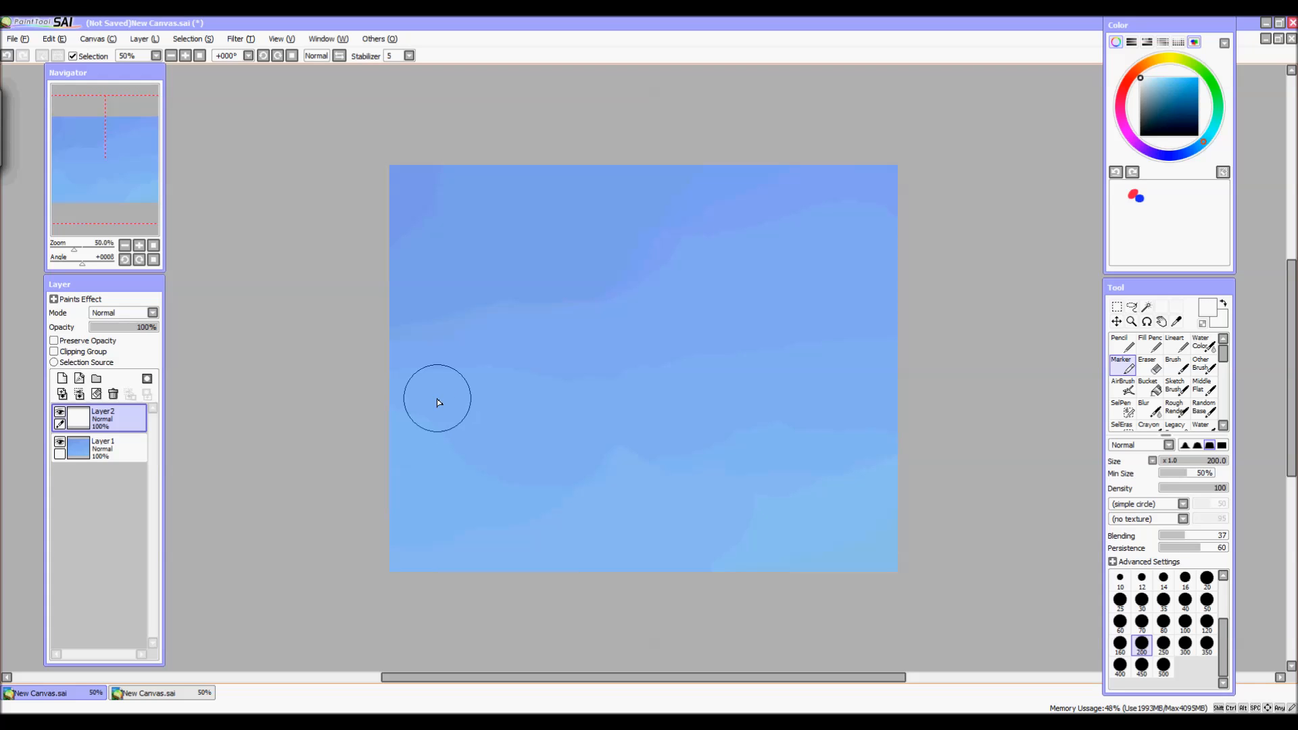
{"action": "mouse_move", "coordinate": [461, 394]}
{"action": "left_mouse_down"}
{"action": "mouse_move", "coordinate": [457, 377]}
{"action": "mouse_move", "coordinate": [501, 343]}
{"action": "mouse_move", "coordinate": [464, 352]}
{"action": "mouse_move", "coordinate": [504, 407]}
{"action": "mouse_move", "coordinate": [550, 429]}
{"action": "mouse_move", "coordinate": [498, 438]}
{"action": "mouse_move", "coordinate": [458, 398]}
{"action": "mouse_move", "coordinate": [446, 454]}
{"action": "left_mouse_up"}
{"action": "key", "text": "ctrl+z"}
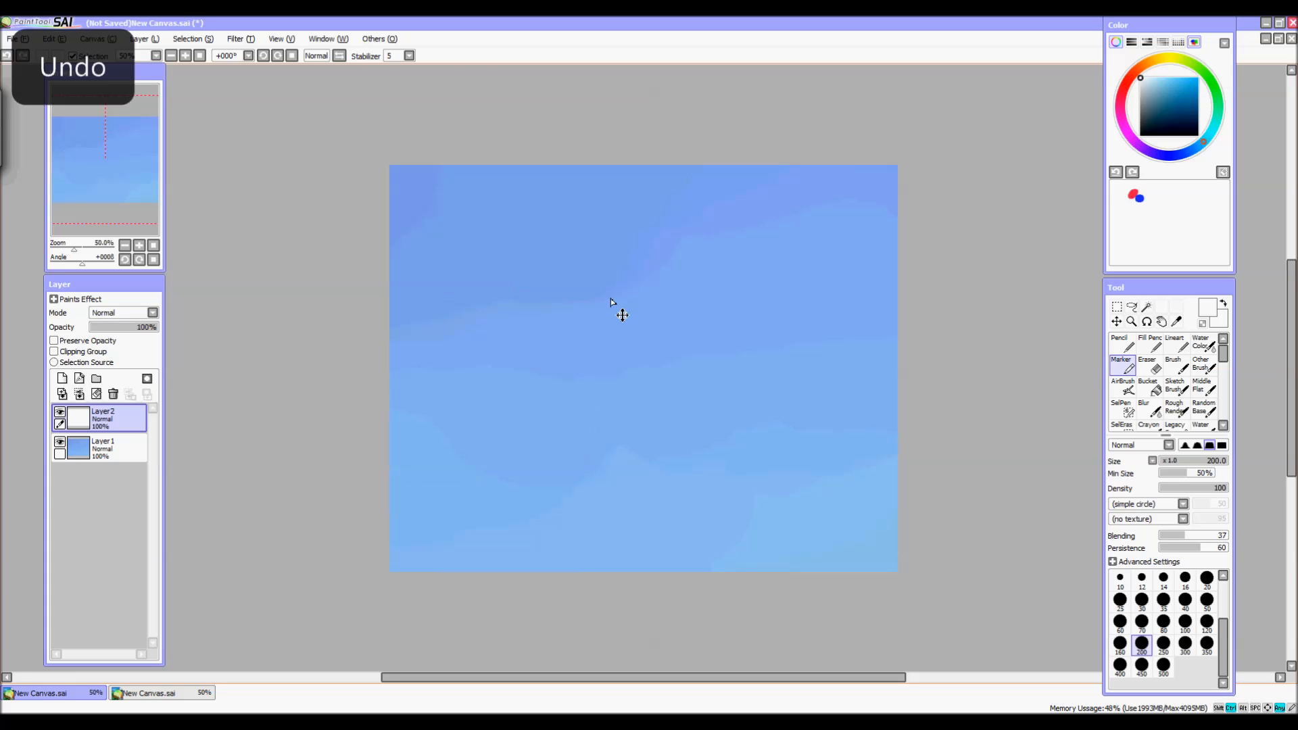
{"action": "left_click", "coordinate": [1121, 344]}
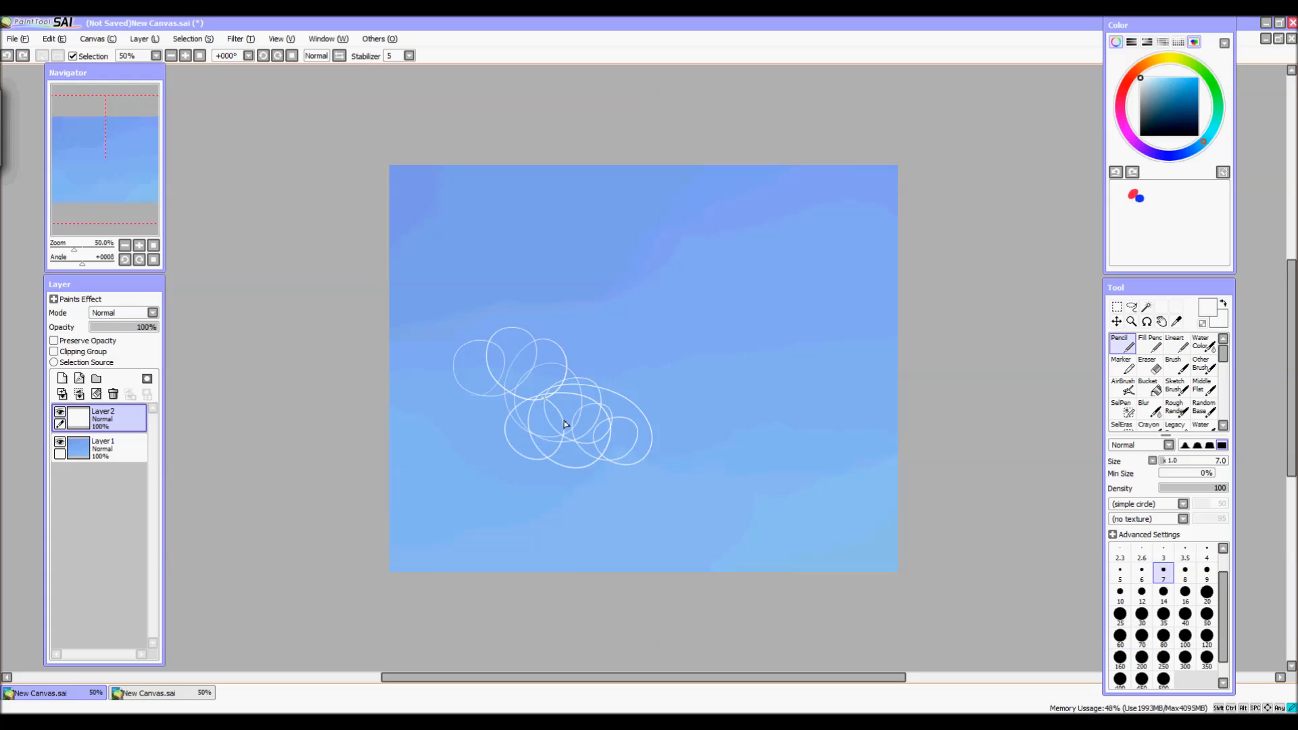
{"action": "key", "text": "ctrl+z"}
{"action": "left_click", "coordinate": [1120, 365]}
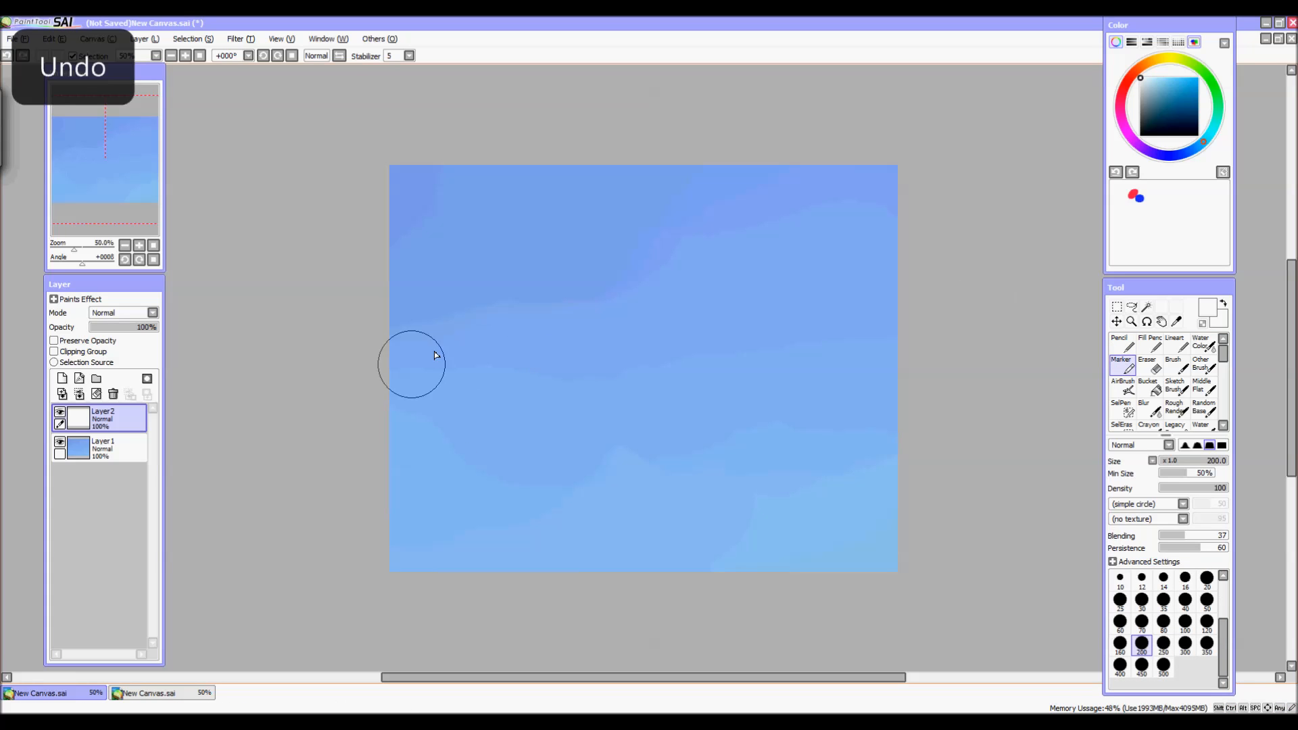
Paint the translucent base of a large puffy cloud in the canvas's lower left, sloping down toward the lower right corner
{"action": "mouse_move", "coordinate": [496, 369]}
{"action": "left_mouse_down"}
{"action": "mouse_move", "coordinate": [454, 333]}
{"action": "mouse_move", "coordinate": [476, 371]}
{"action": "mouse_move", "coordinate": [492, 352]}
{"action": "mouse_move", "coordinate": [509, 399]}
{"action": "mouse_move", "coordinate": [480, 382]}
{"action": "mouse_move", "coordinate": [554, 384]}
{"action": "mouse_move", "coordinate": [550, 363]}
{"action": "mouse_move", "coordinate": [391, 429]}
{"action": "mouse_move", "coordinate": [452, 392]}
{"action": "mouse_move", "coordinate": [421, 356]}
{"action": "mouse_move", "coordinate": [539, 377]}
{"action": "mouse_move", "coordinate": [560, 453]}
{"action": "mouse_move", "coordinate": [497, 418]}
{"action": "mouse_move", "coordinate": [500, 479]}
{"action": "left_mouse_up"}
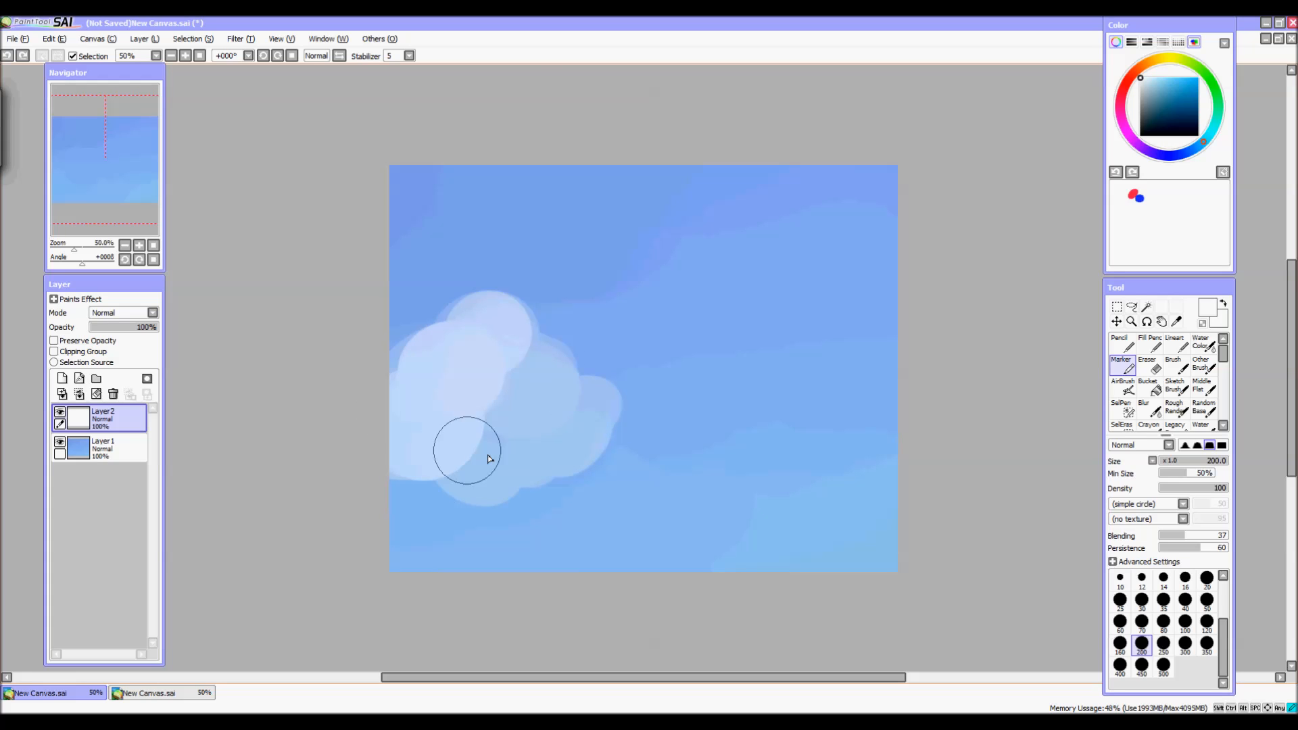
{"action": "mouse_move", "coordinate": [409, 470]}
{"action": "left_mouse_down"}
{"action": "mouse_move", "coordinate": [449, 488]}
{"action": "mouse_move", "coordinate": [450, 561]}
{"action": "mouse_move", "coordinate": [488, 564]}
{"action": "mouse_move", "coordinate": [517, 525]}
{"action": "mouse_move", "coordinate": [518, 473]}
{"action": "mouse_move", "coordinate": [604, 434]}
{"action": "mouse_move", "coordinate": [627, 462]}
{"action": "mouse_move", "coordinate": [568, 581]}
{"action": "mouse_move", "coordinate": [629, 522]}
{"action": "mouse_move", "coordinate": [656, 524]}
{"action": "mouse_move", "coordinate": [656, 559]}
{"action": "mouse_move", "coordinate": [643, 483]}
{"action": "mouse_move", "coordinate": [680, 564]}
{"action": "mouse_move", "coordinate": [735, 545]}
{"action": "mouse_move", "coordinate": [850, 594]}
{"action": "left_mouse_up"}
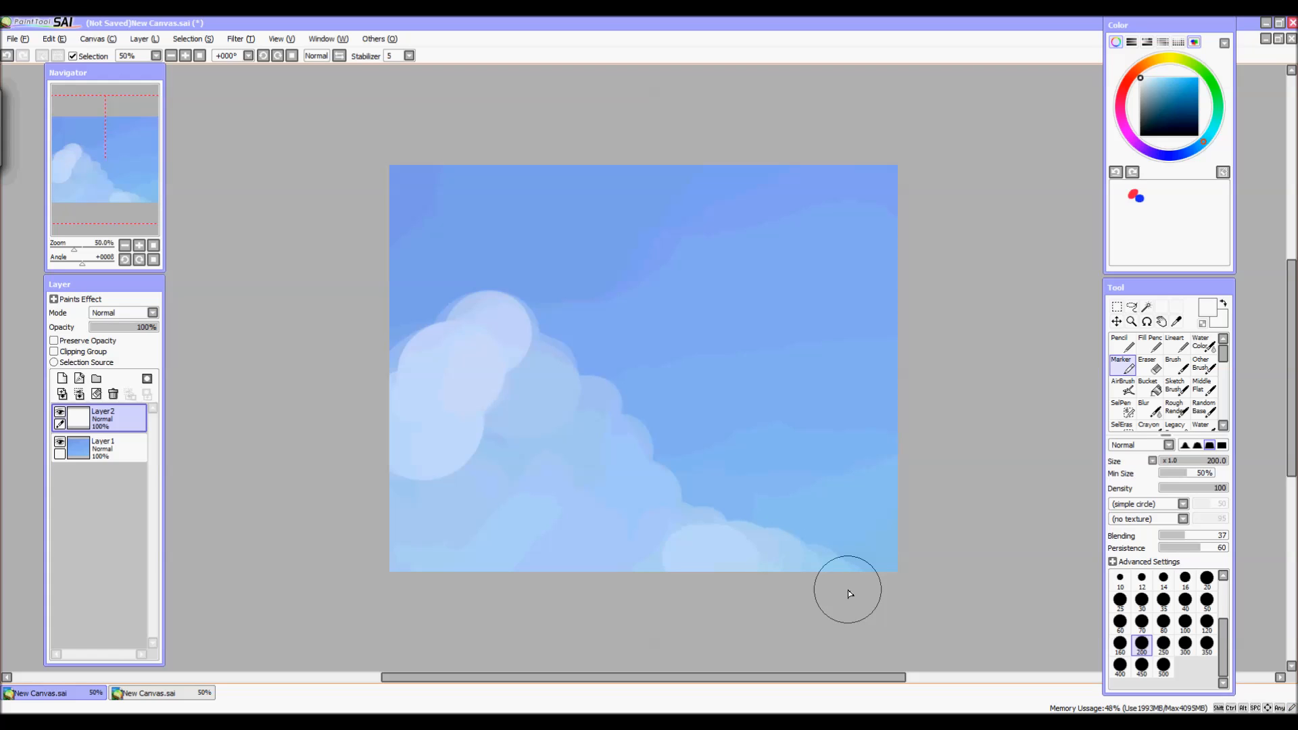
{"action": "left_click_drag", "start_coordinate": [566, 346], "coordinate": [644, 450]}
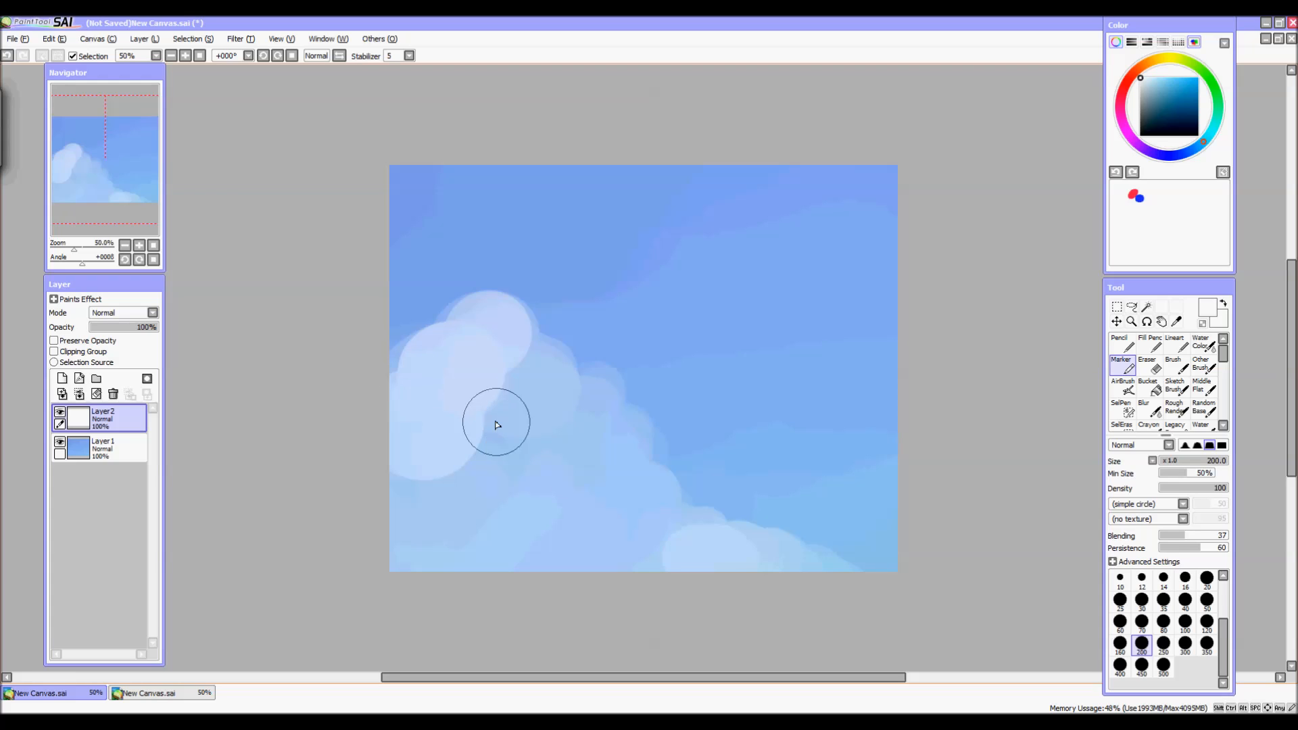
Build up brighter, near-white rounded puffs over the large lower-left cloud, leaving its outer edges bluish
{"action": "left_click_drag", "start_coordinate": [474, 357], "coordinate": [477, 358]}
{"action": "left_click", "coordinate": [484, 354], "text": "alt"}
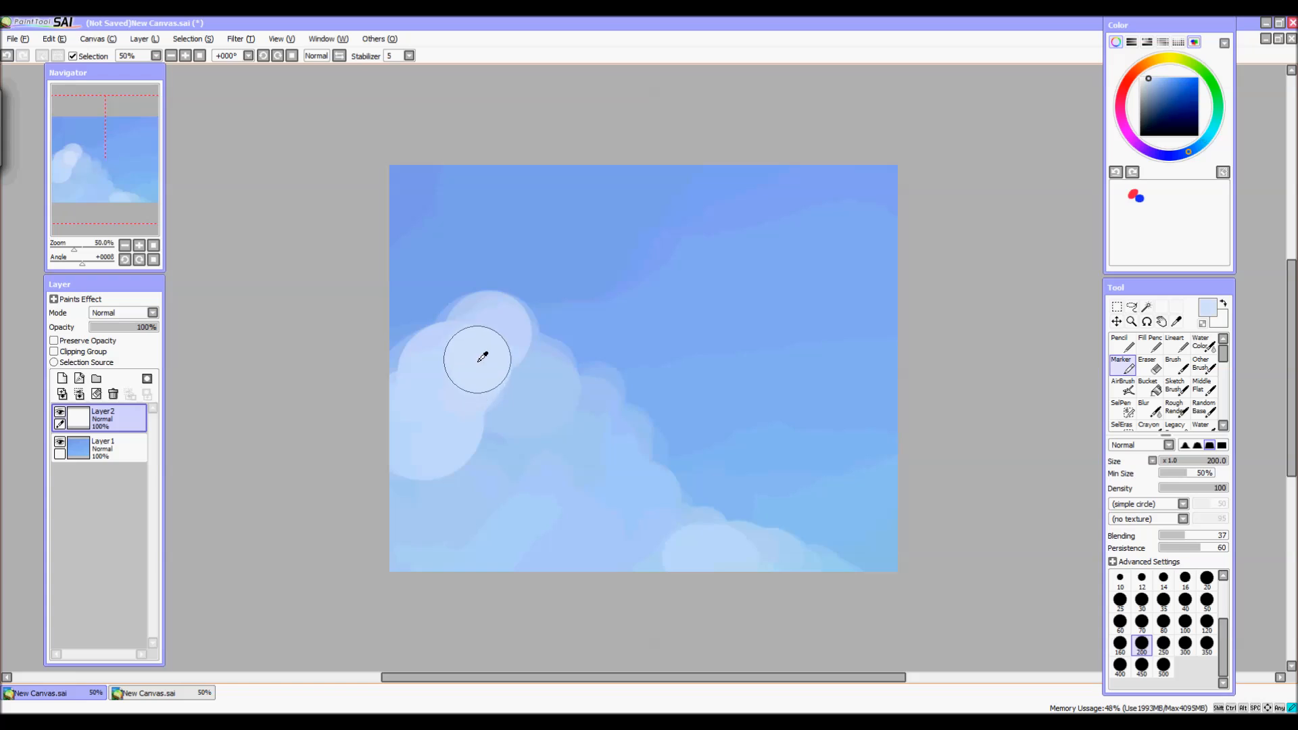
{"action": "mouse_move", "coordinate": [428, 392]}
{"action": "left_mouse_down"}
{"action": "mouse_move", "coordinate": [469, 377]}
{"action": "mouse_move", "coordinate": [472, 387]}
{"action": "mouse_move", "coordinate": [430, 408]}
{"action": "mouse_move", "coordinate": [443, 434]}
{"action": "mouse_move", "coordinate": [414, 448]}
{"action": "mouse_move", "coordinate": [427, 528]}
{"action": "mouse_move", "coordinate": [415, 533]}
{"action": "mouse_move", "coordinate": [442, 538]}
{"action": "mouse_move", "coordinate": [502, 453]}
{"action": "mouse_move", "coordinate": [449, 496]}
{"action": "mouse_move", "coordinate": [422, 567]}
{"action": "mouse_move", "coordinate": [437, 543]}
{"action": "mouse_move", "coordinate": [481, 530]}
{"action": "mouse_move", "coordinate": [557, 544]}
{"action": "mouse_move", "coordinate": [520, 506]}
{"action": "mouse_move", "coordinate": [566, 498]}
{"action": "mouse_move", "coordinate": [516, 406]}
{"action": "mouse_move", "coordinate": [536, 385]}
{"action": "mouse_move", "coordinate": [508, 363]}
{"action": "mouse_move", "coordinate": [476, 425]}
{"action": "mouse_move", "coordinate": [424, 428]}
{"action": "mouse_move", "coordinate": [460, 408]}
{"action": "mouse_move", "coordinate": [456, 366]}
{"action": "mouse_move", "coordinate": [495, 361]}
{"action": "mouse_move", "coordinate": [559, 387]}
{"action": "mouse_move", "coordinate": [443, 326]}
{"action": "mouse_move", "coordinate": [514, 353]}
{"action": "mouse_move", "coordinate": [502, 305]}
{"action": "mouse_move", "coordinate": [556, 471]}
{"action": "mouse_move", "coordinate": [574, 447]}
{"action": "mouse_move", "coordinate": [570, 437]}
{"action": "mouse_move", "coordinate": [564, 453]}
{"action": "mouse_move", "coordinate": [471, 388]}
{"action": "mouse_move", "coordinate": [481, 437]}
{"action": "mouse_move", "coordinate": [442, 387]}
{"action": "mouse_move", "coordinate": [490, 439]}
{"action": "mouse_move", "coordinate": [574, 490]}
{"action": "mouse_move", "coordinate": [526, 458]}
{"action": "mouse_move", "coordinate": [680, 517]}
{"action": "mouse_move", "coordinate": [609, 444]}
{"action": "mouse_move", "coordinate": [700, 505]}
{"action": "mouse_move", "coordinate": [705, 531]}
{"action": "left_mouse_up"}
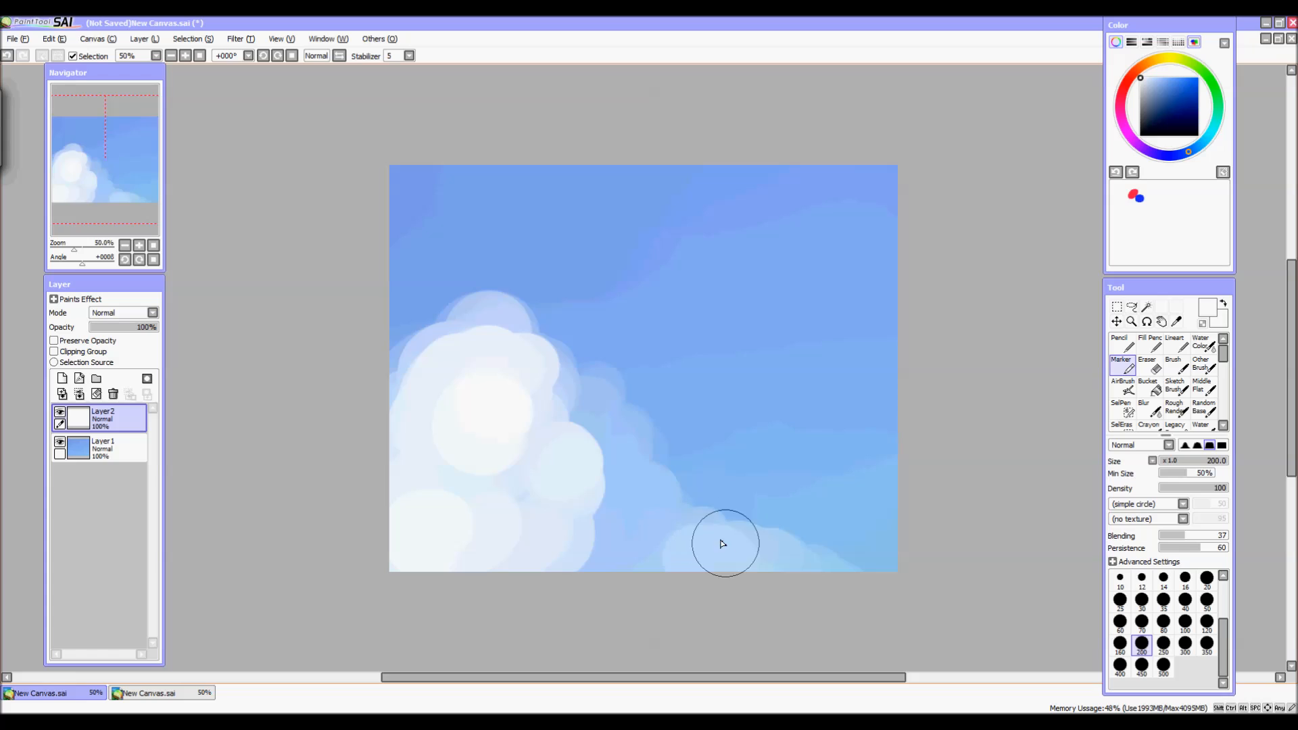
{"action": "mouse_move", "coordinate": [594, 509]}
{"action": "left_mouse_down"}
{"action": "mouse_move", "coordinate": [588, 553]}
{"action": "mouse_move", "coordinate": [576, 517]}
{"action": "mouse_move", "coordinate": [623, 547]}
{"action": "mouse_move", "coordinate": [626, 480]}
{"action": "mouse_move", "coordinate": [649, 515]}
{"action": "mouse_move", "coordinate": [632, 551]}
{"action": "mouse_move", "coordinate": [687, 545]}
{"action": "mouse_move", "coordinate": [760, 574]}
{"action": "left_mouse_up"}
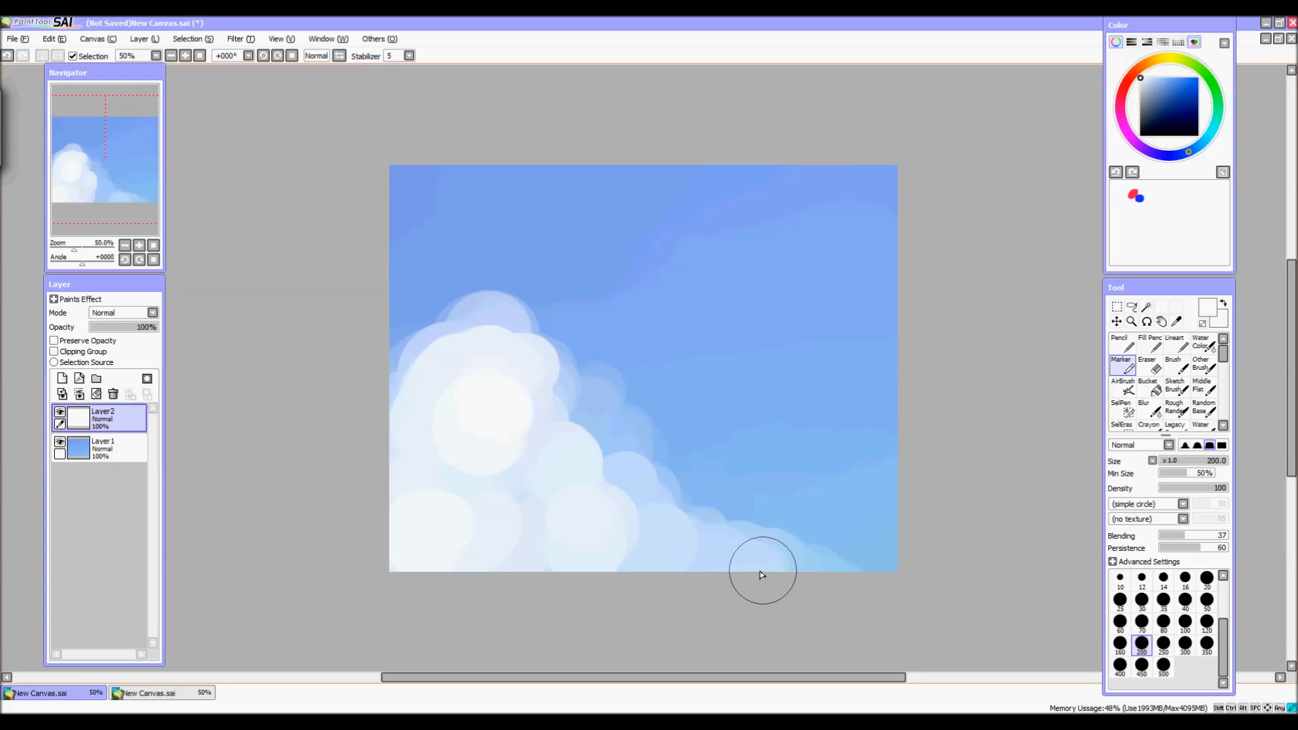
{"action": "left_click_drag", "start_coordinate": [550, 408], "coordinate": [618, 444]}
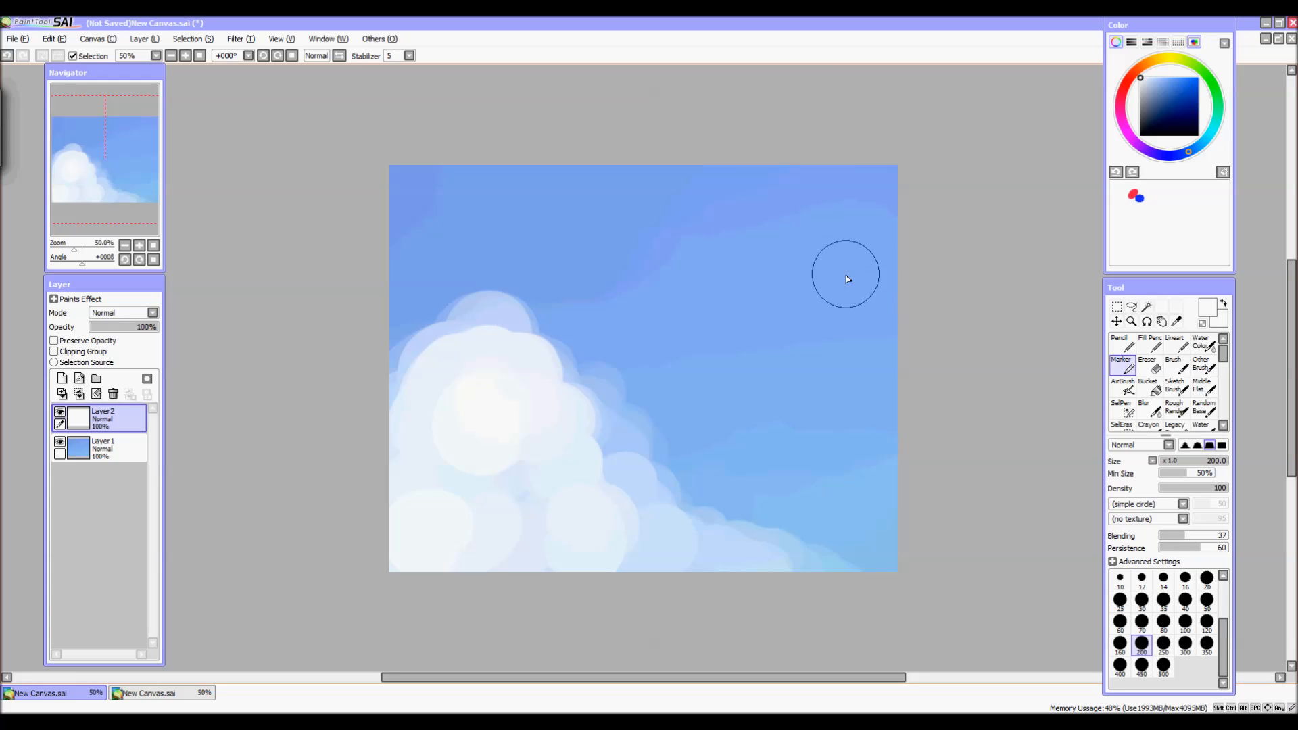
Paint a second puffy white cloud in the canvas's upper right corner, tapering toward the middle of the sky
{"action": "mouse_move", "coordinate": [855, 231]}
{"action": "left_mouse_down"}
{"action": "mouse_move", "coordinate": [872, 257]}
{"action": "mouse_move", "coordinate": [835, 289]}
{"action": "mouse_move", "coordinate": [892, 268]}
{"action": "mouse_move", "coordinate": [890, 282]}
{"action": "mouse_move", "coordinate": [813, 264]}
{"action": "mouse_move", "coordinate": [860, 283]}
{"action": "mouse_move", "coordinate": [800, 298]}
{"action": "mouse_move", "coordinate": [872, 328]}
{"action": "mouse_move", "coordinate": [908, 320]}
{"action": "left_mouse_up"}
{"action": "mouse_move", "coordinate": [801, 290]}
{"action": "left_mouse_down"}
{"action": "mouse_move", "coordinate": [754, 285]}
{"action": "mouse_move", "coordinate": [723, 296]}
{"action": "mouse_move", "coordinate": [857, 279]}
{"action": "left_mouse_up"}
{"action": "left_click_drag", "start_coordinate": [845, 232], "coordinate": [879, 195]}
{"action": "mouse_move", "coordinate": [891, 277]}
{"action": "left_mouse_down"}
{"action": "mouse_move", "coordinate": [897, 189]}
{"action": "mouse_move", "coordinate": [890, 240]}
{"action": "mouse_move", "coordinate": [843, 242]}
{"action": "mouse_move", "coordinate": [872, 214]}
{"action": "left_mouse_up"}
{"action": "key", "text": "ctrl+z"}
{"action": "mouse_move", "coordinate": [878, 290]}
{"action": "left_mouse_down"}
{"action": "mouse_move", "coordinate": [864, 312]}
{"action": "mouse_move", "coordinate": [789, 298]}
{"action": "left_mouse_up"}
{"action": "mouse_move", "coordinate": [833, 235]}
{"action": "left_mouse_down"}
{"action": "mouse_move", "coordinate": [808, 290]}
{"action": "mouse_move", "coordinate": [866, 316]}
{"action": "mouse_move", "coordinate": [869, 342]}
{"action": "mouse_move", "coordinate": [631, 322]}
{"action": "mouse_move", "coordinate": [726, 326]}
{"action": "mouse_move", "coordinate": [769, 302]}
{"action": "mouse_move", "coordinate": [684, 331]}
{"action": "mouse_move", "coordinate": [891, 303]}
{"action": "mouse_move", "coordinate": [850, 279]}
{"action": "mouse_move", "coordinate": [857, 246]}
{"action": "mouse_move", "coordinate": [875, 292]}
{"action": "left_mouse_up"}
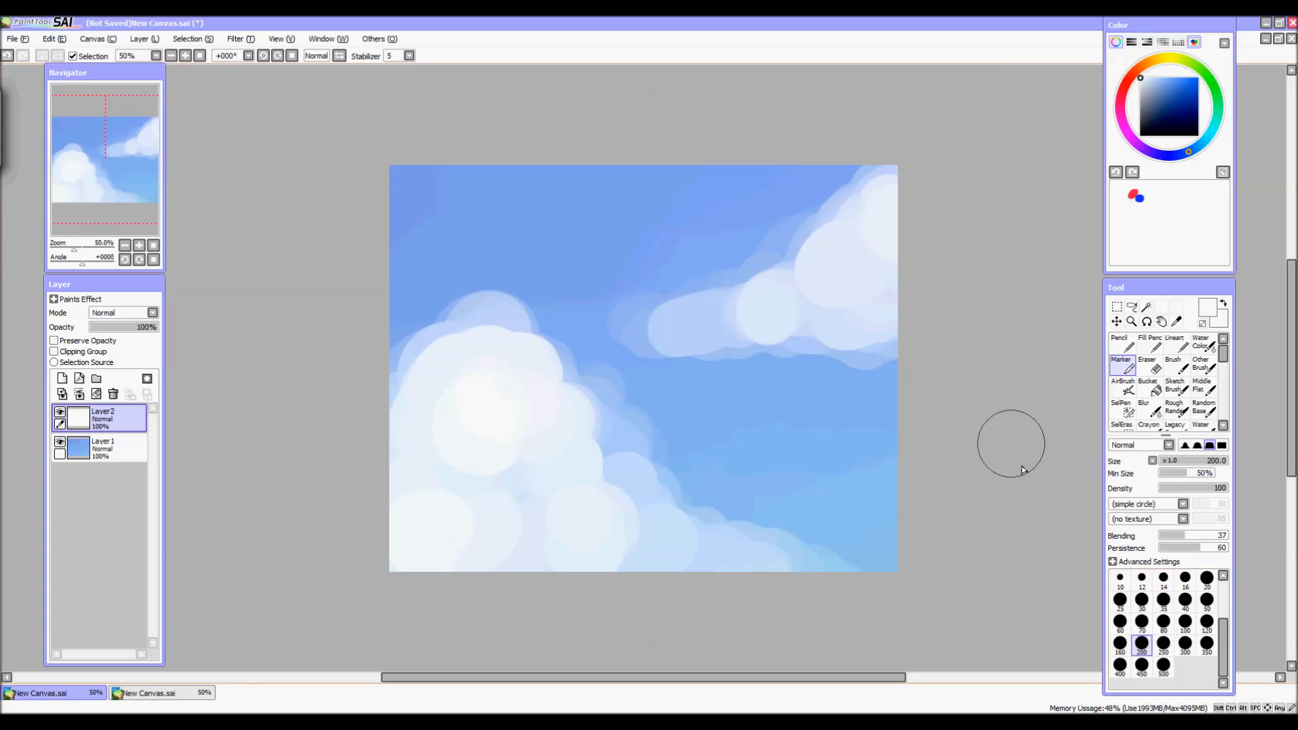
Paint a small cloud below the upper-right one with the Marker at size 80
{"action": "left_click", "coordinate": [1164, 623]}
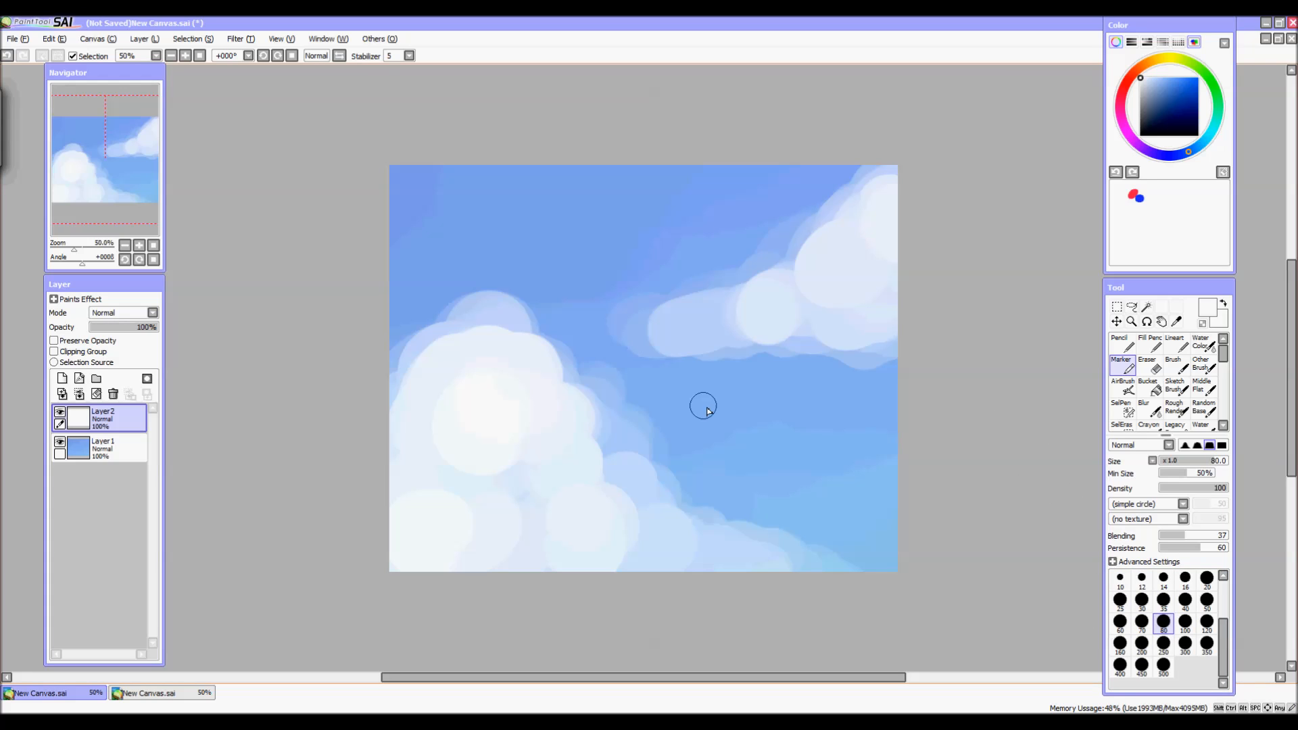
{"action": "mouse_move", "coordinate": [749, 421]}
{"action": "left_mouse_down"}
{"action": "mouse_move", "coordinate": [764, 412]}
{"action": "mouse_move", "coordinate": [691, 431]}
{"action": "mouse_move", "coordinate": [791, 429]}
{"action": "left_mouse_up"}
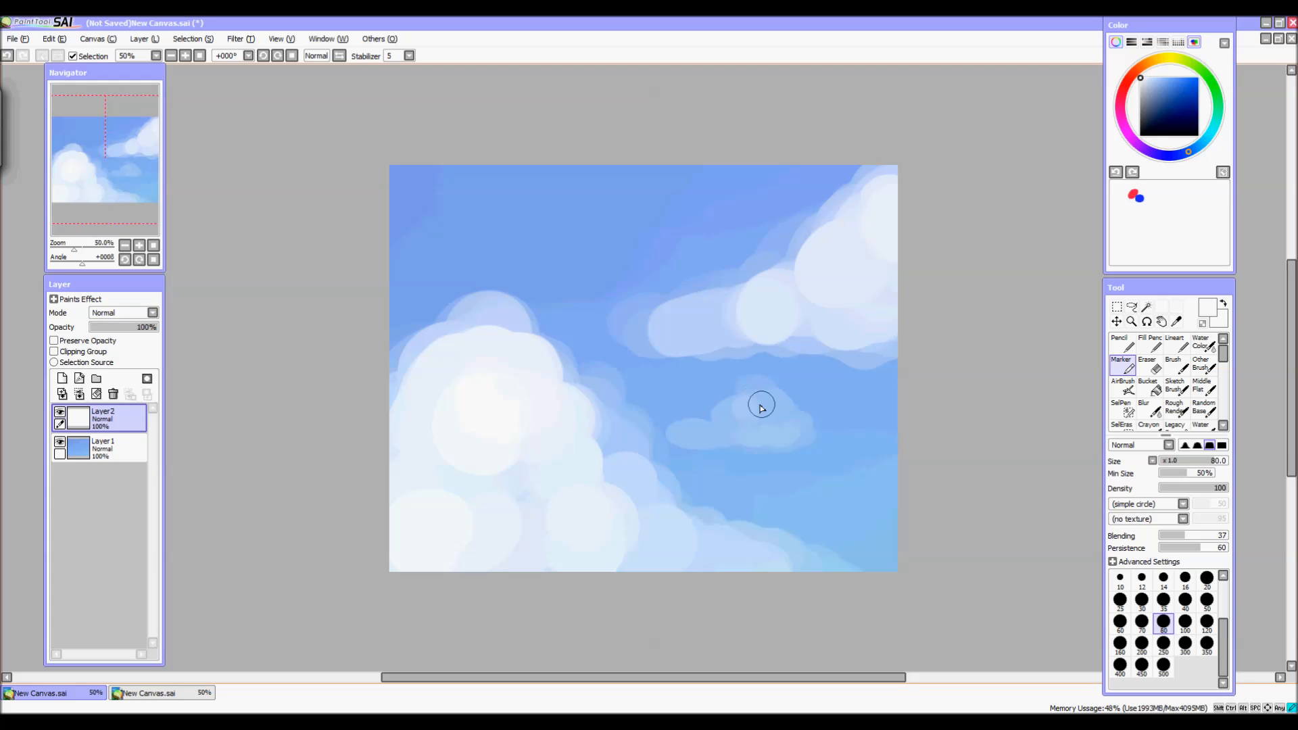
{"action": "mouse_move", "coordinate": [784, 420]}
{"action": "left_mouse_down"}
{"action": "mouse_move", "coordinate": [756, 414]}
{"action": "mouse_move", "coordinate": [797, 424]}
{"action": "mouse_move", "coordinate": [752, 427]}
{"action": "mouse_move", "coordinate": [768, 410]}
{"action": "mouse_move", "coordinate": [760, 397]}
{"action": "mouse_move", "coordinate": [734, 417]}
{"action": "mouse_move", "coordinate": [777, 413]}
{"action": "left_mouse_up"}
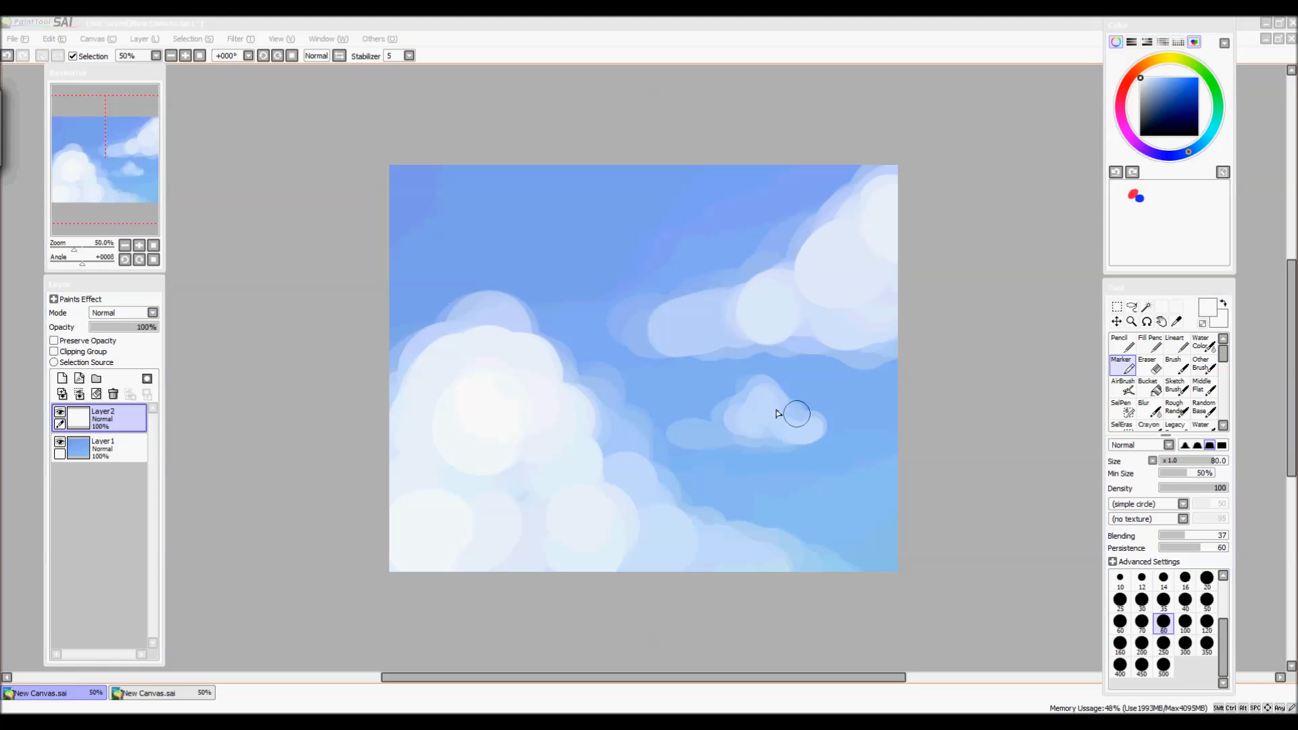
Dismiss the McAfee security alert
{"action": "left_click", "coordinate": [914, 339]}
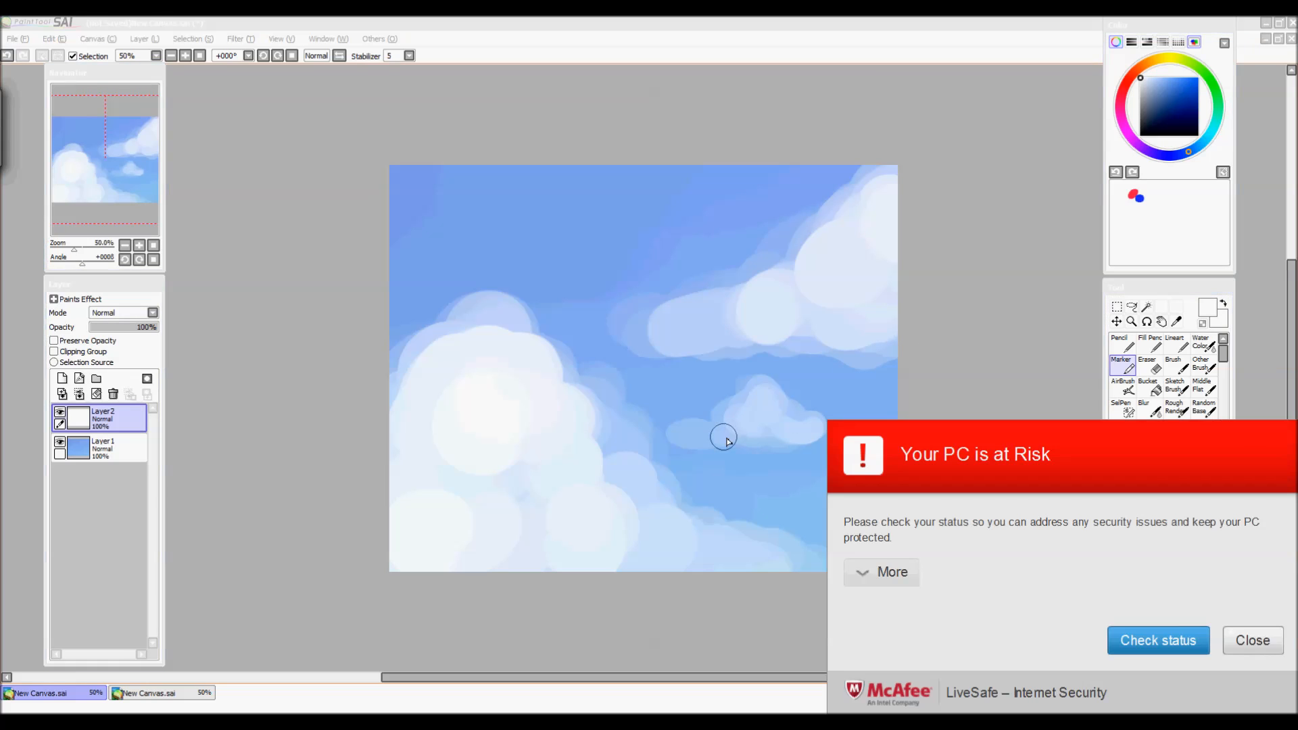
{"action": "left_click", "coordinate": [1252, 641]}
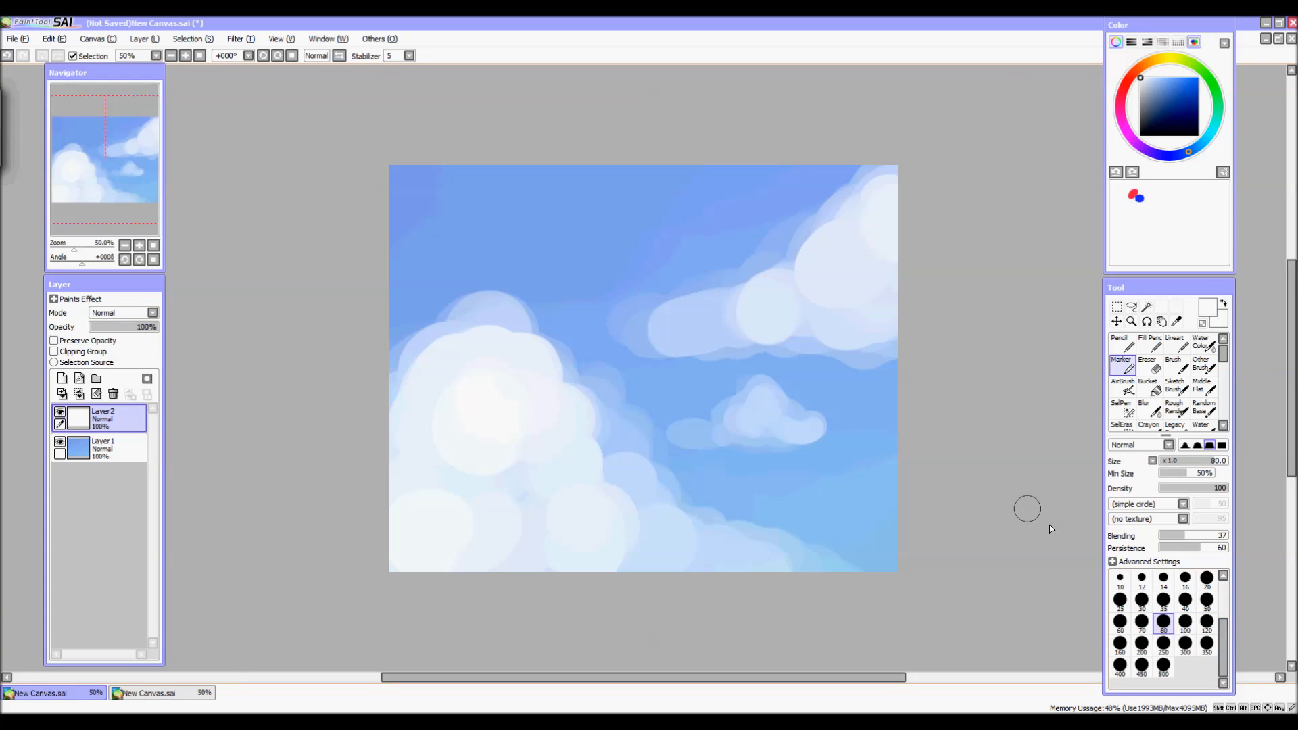
Extend the small cloud toward the canvas's right edge and add thin wispy streaks across the upper sky, undoing the extra streak above the small cloud
{"action": "mouse_move", "coordinate": [774, 397]}
{"action": "left_mouse_down"}
{"action": "mouse_move", "coordinate": [795, 423]}
{"action": "mouse_move", "coordinate": [827, 433]}
{"action": "mouse_move", "coordinate": [703, 452]}
{"action": "mouse_move", "coordinate": [881, 443]}
{"action": "left_mouse_up"}
{"action": "mouse_move", "coordinate": [529, 235]}
{"action": "left_mouse_down"}
{"action": "mouse_move", "coordinate": [563, 240]}
{"action": "mouse_move", "coordinate": [441, 253]}
{"action": "mouse_move", "coordinate": [553, 251]}
{"action": "mouse_move", "coordinate": [523, 225]}
{"action": "mouse_move", "coordinate": [559, 245]}
{"action": "mouse_move", "coordinate": [645, 251]}
{"action": "mouse_move", "coordinate": [559, 257]}
{"action": "mouse_move", "coordinate": [631, 218]}
{"action": "mouse_move", "coordinate": [774, 211]}
{"action": "mouse_move", "coordinate": [542, 228]}
{"action": "left_mouse_up"}
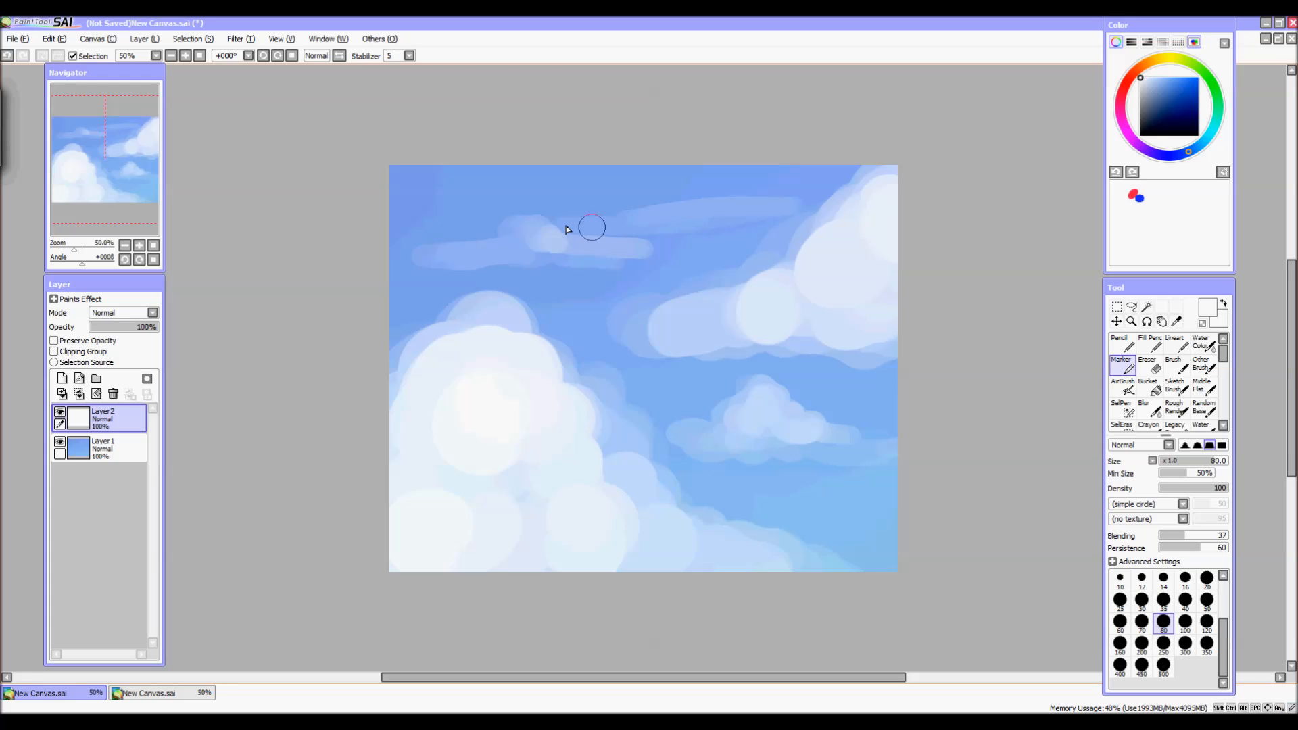
{"action": "left_click_drag", "start_coordinate": [676, 385], "coordinate": [707, 384]}
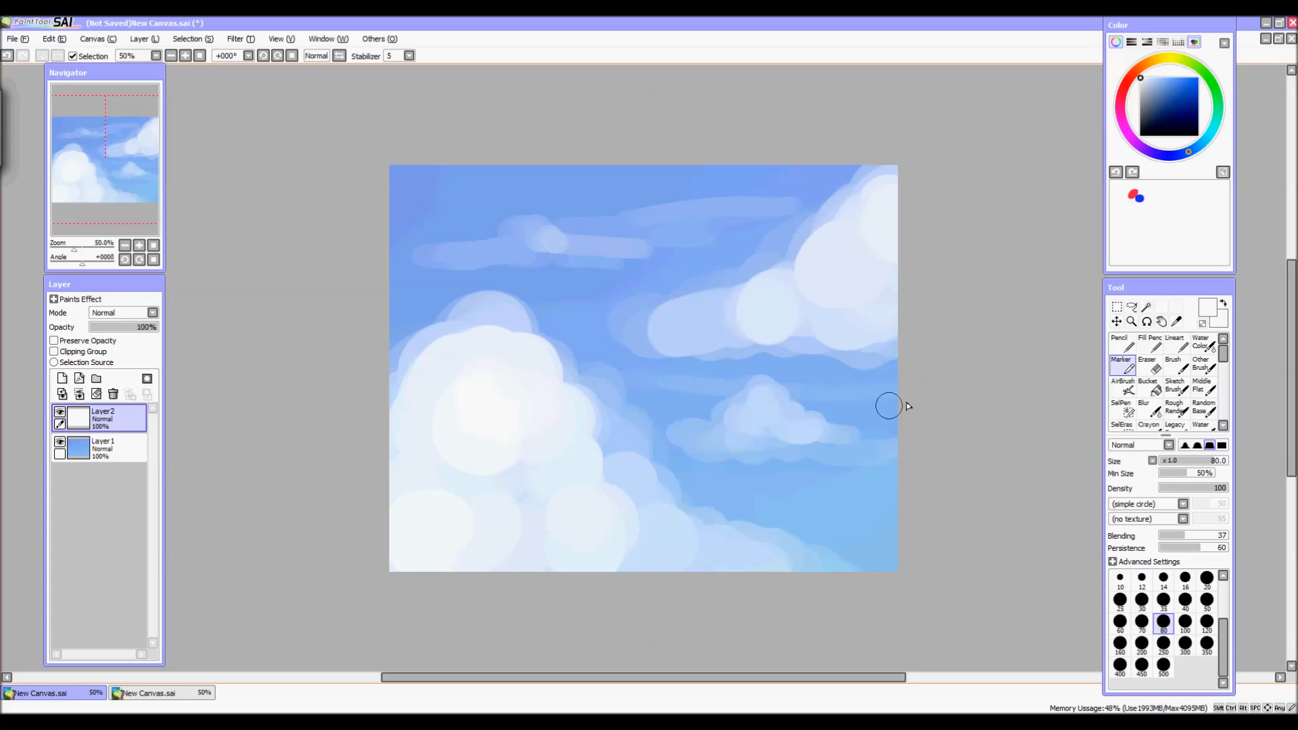
{"action": "key", "text": "ctrl+z"}
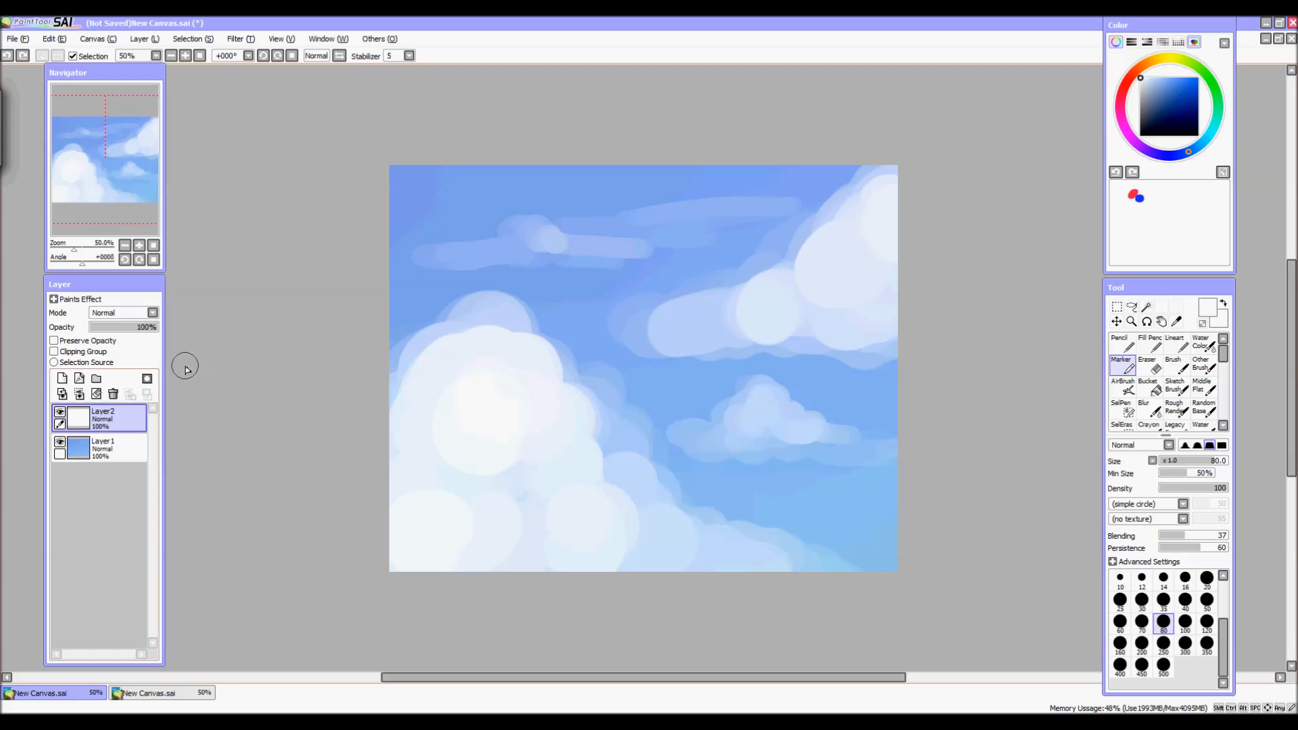
Merge the cloud layer down into the sky layer and set the Rough Render brush to size 80
{"action": "left_click", "coordinate": [80, 394]}
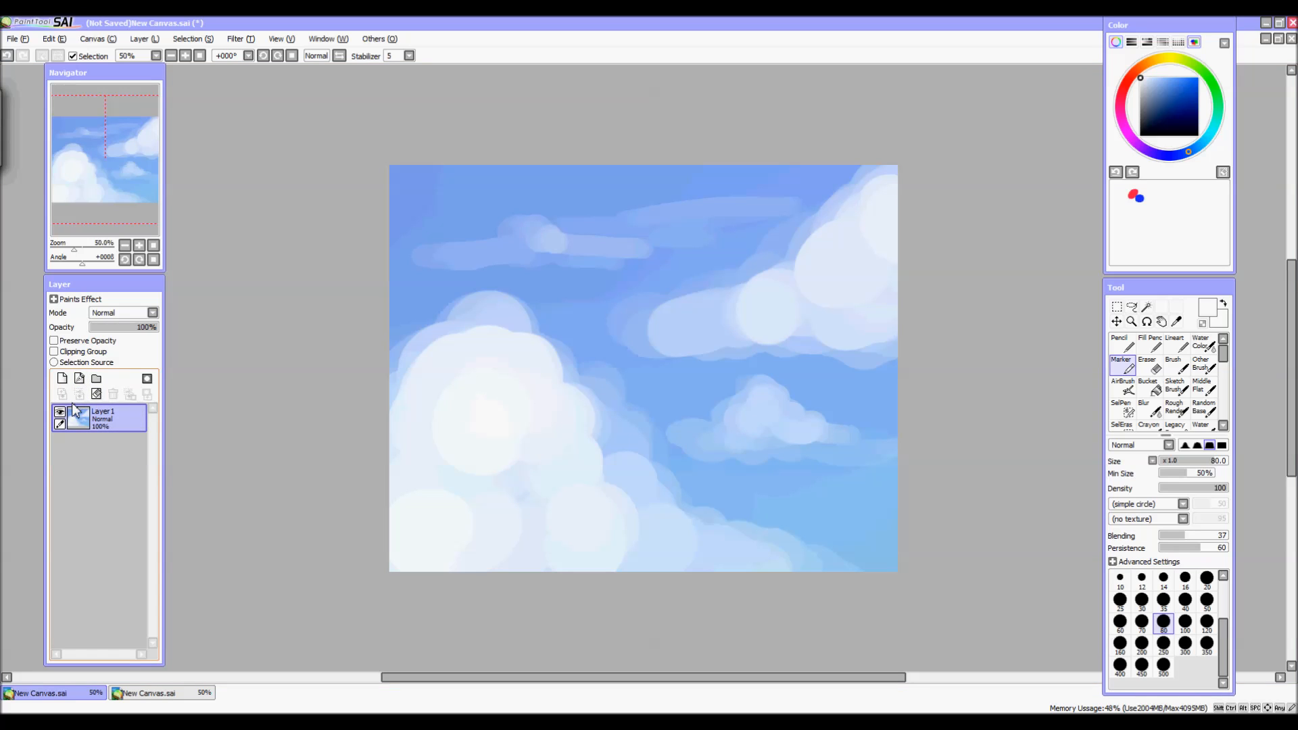
{"action": "left_click", "coordinate": [1176, 408]}
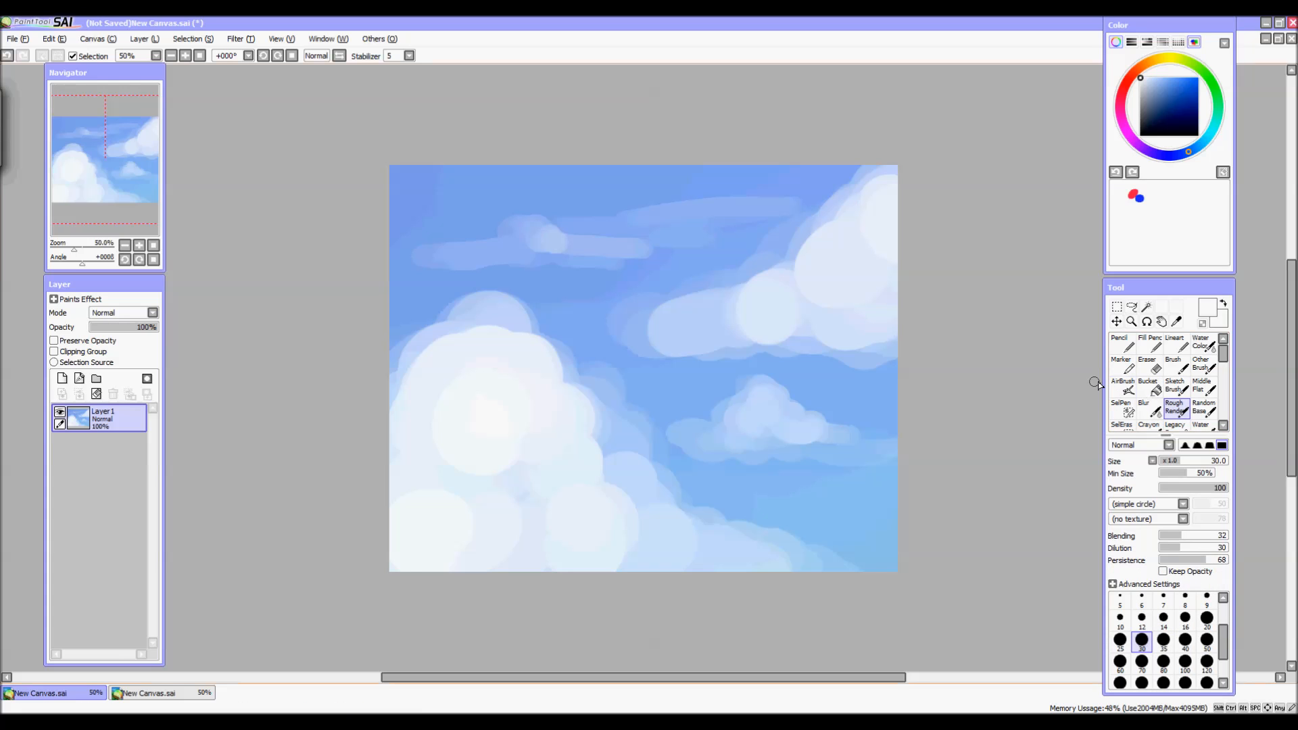
{"action": "mouse_move", "coordinate": [1222, 632]}
{"action": "left_mouse_down"}
{"action": "mouse_move", "coordinate": [1222, 605]}
{"action": "mouse_move", "coordinate": [1223, 641]}
{"action": "left_mouse_up"}
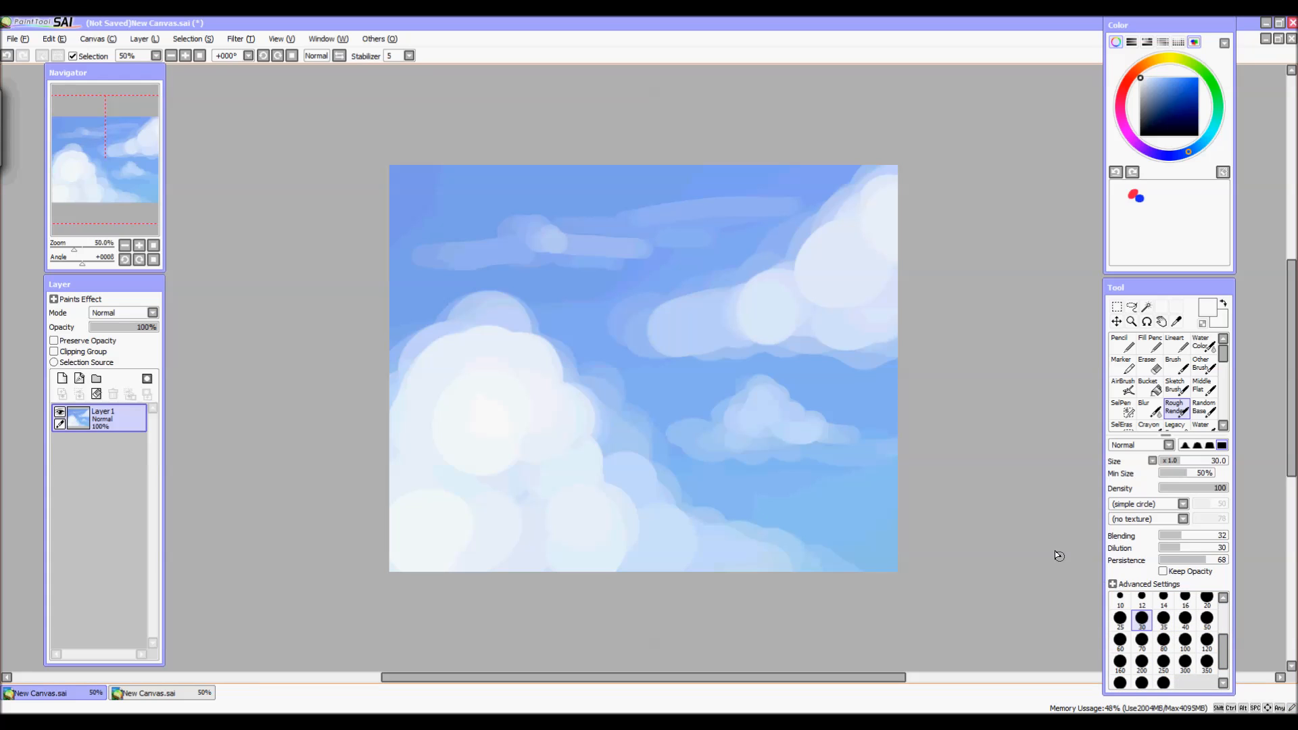
{"action": "left_click", "coordinate": [1140, 642]}
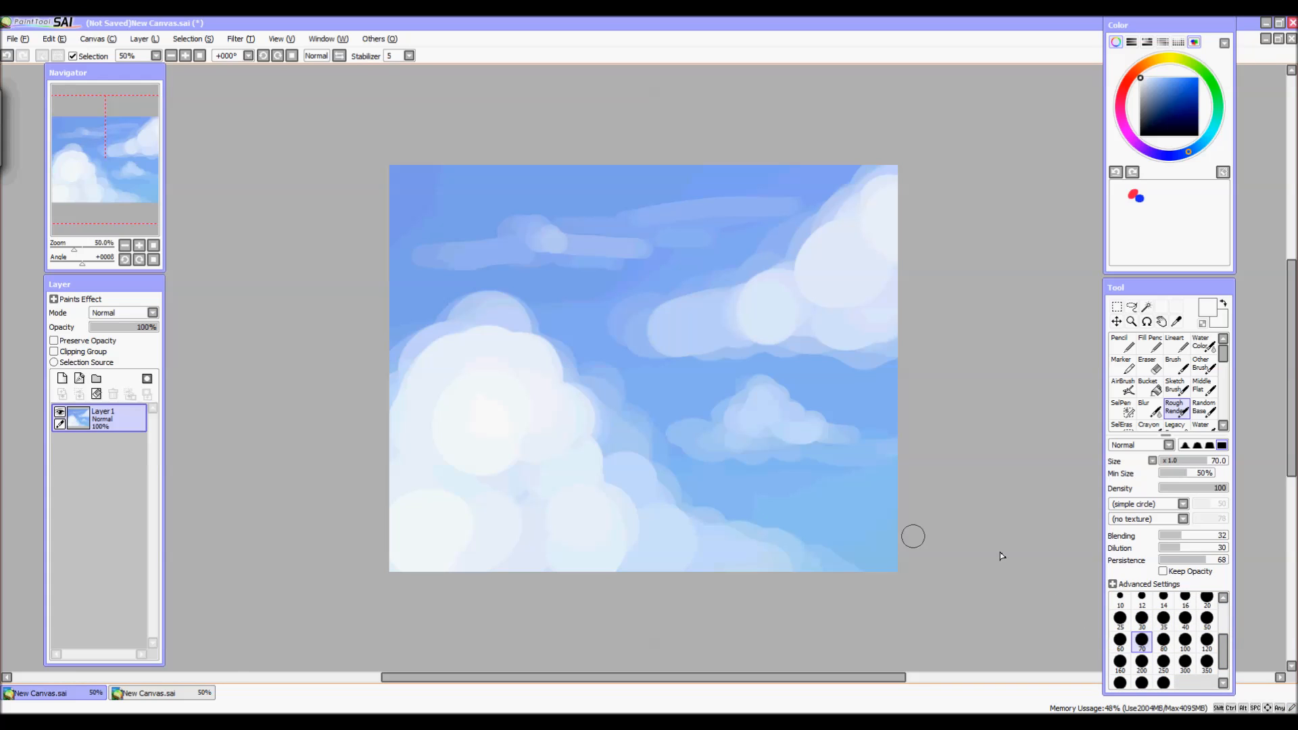
{"action": "left_click", "coordinate": [1162, 642]}
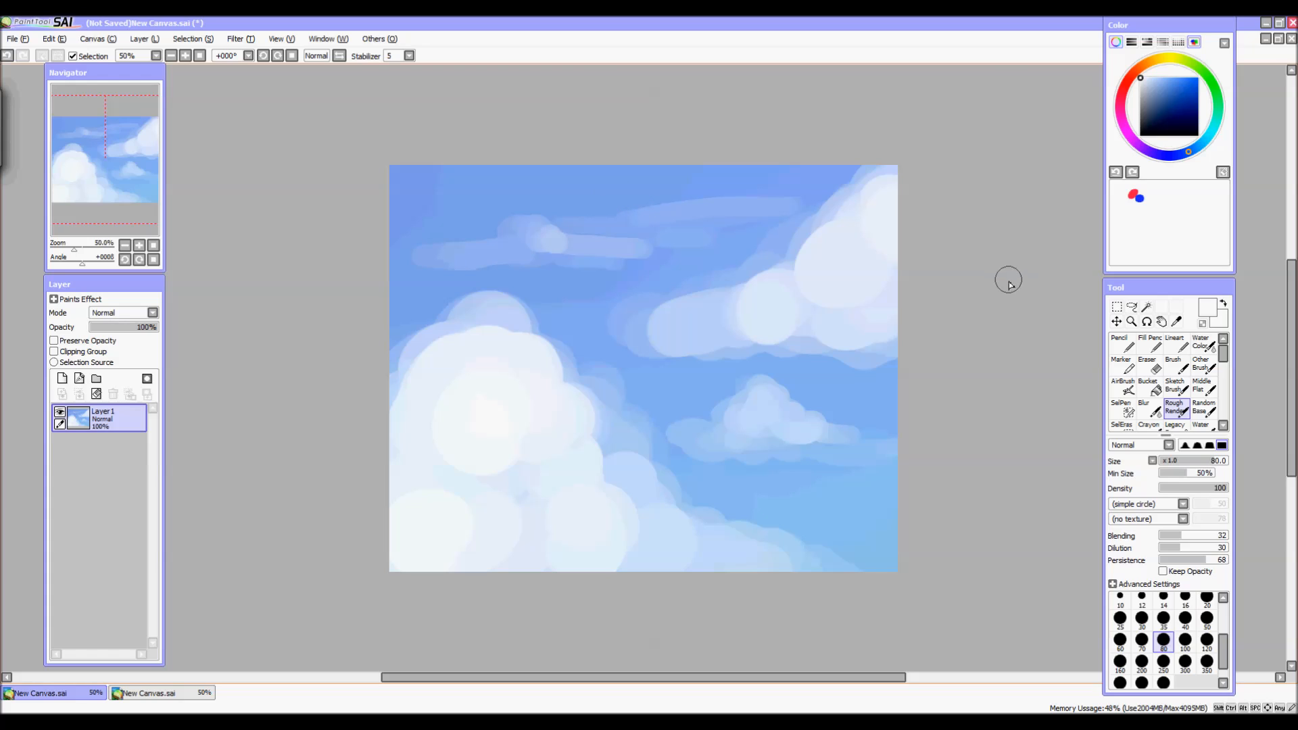
Sample a pale blue from the painted clouds as the drawing colour
{"action": "left_click", "coordinate": [1147, 308]}
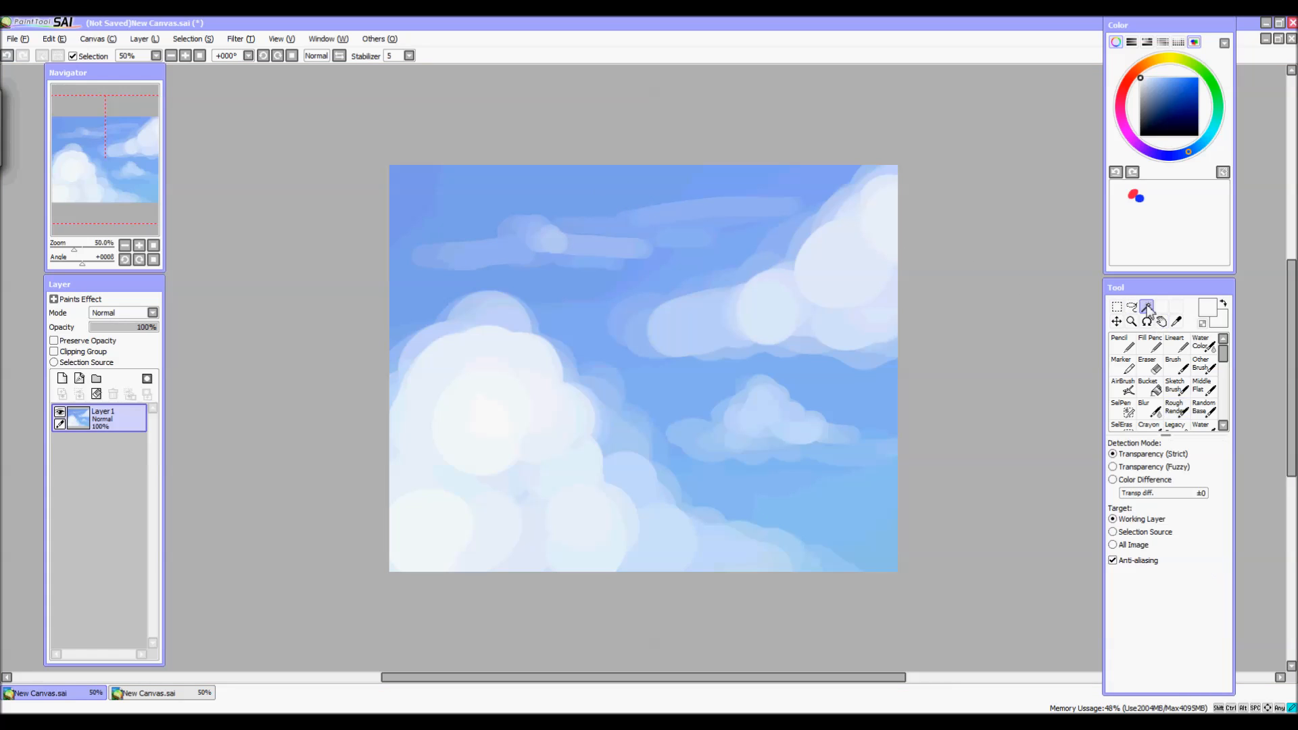
{"action": "left_click", "coordinate": [1177, 322]}
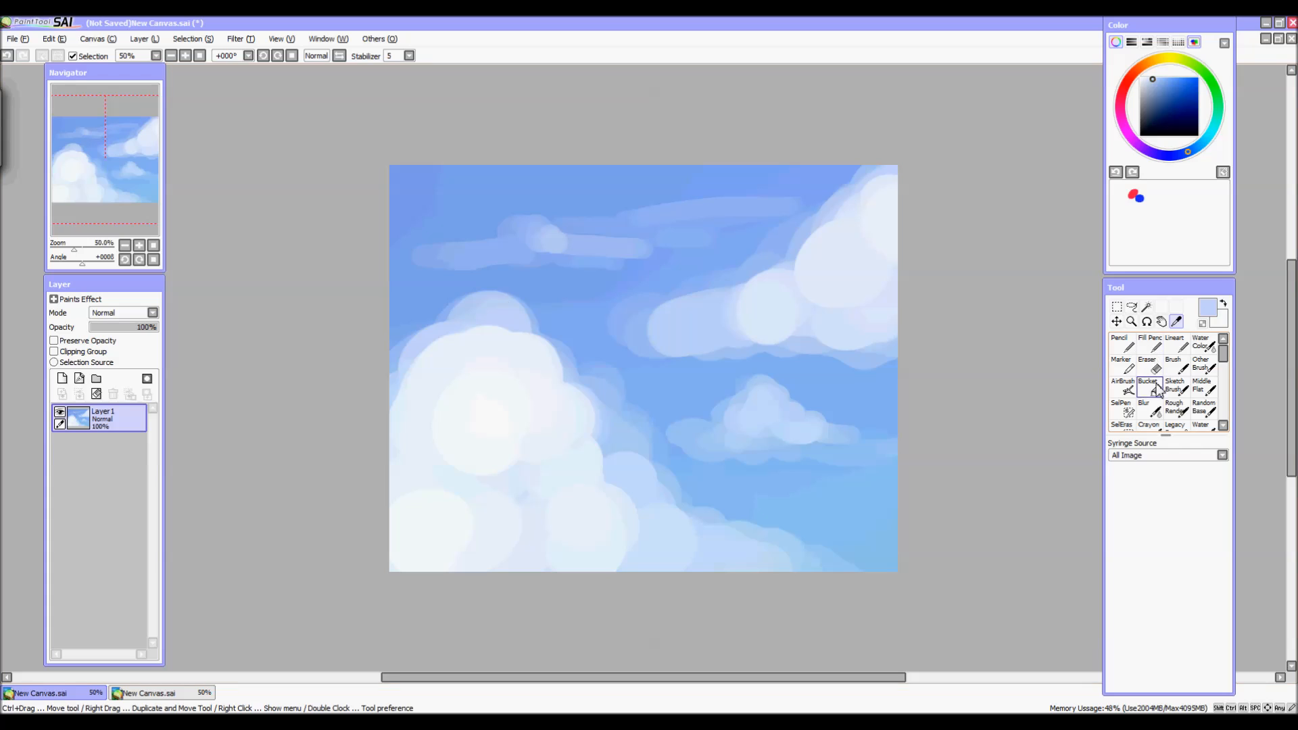
Brighten the core of the large cloud with the Rough Render brush, using whites sampled from the cloud
{"action": "left_click", "coordinate": [1177, 410]}
{"action": "right_click", "coordinate": [528, 310]}
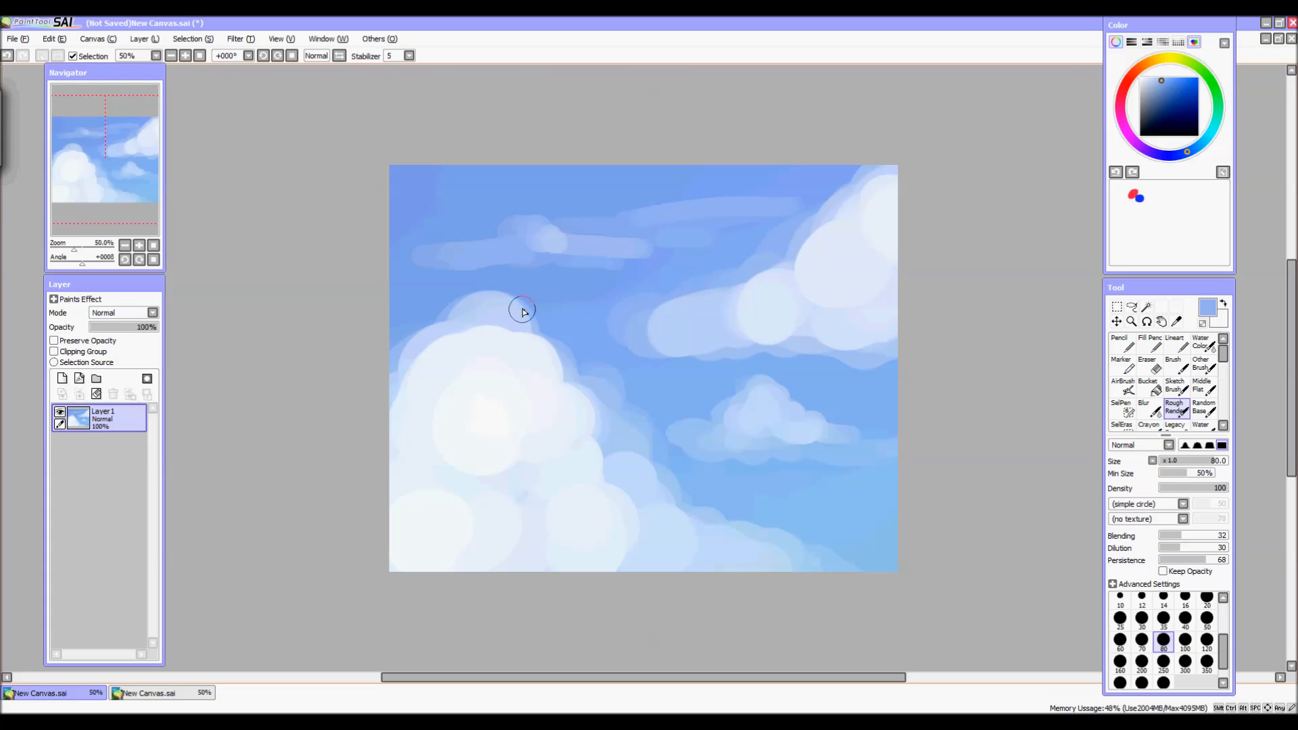
{"action": "right_click", "coordinate": [521, 307]}
{"action": "right_click", "coordinate": [481, 405]}
{"action": "mouse_move", "coordinate": [507, 370]}
{"action": "left_mouse_down"}
{"action": "mouse_move", "coordinate": [521, 390]}
{"action": "mouse_move", "coordinate": [558, 379]}
{"action": "mouse_move", "coordinate": [577, 402]}
{"action": "left_mouse_up"}
{"action": "mouse_move", "coordinate": [503, 428]}
{"action": "left_mouse_down"}
{"action": "mouse_move", "coordinate": [526, 454]}
{"action": "mouse_move", "coordinate": [517, 490]}
{"action": "mouse_move", "coordinate": [547, 428]}
{"action": "left_mouse_up"}
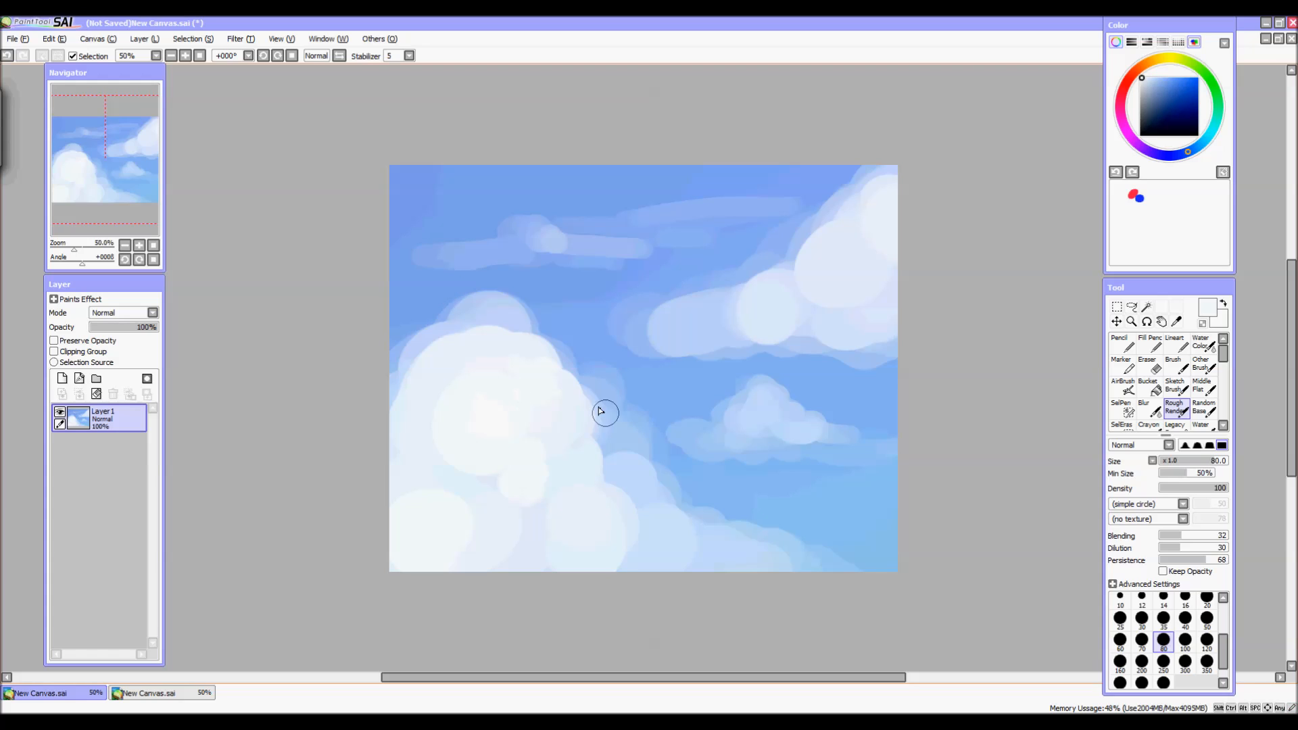
{"action": "left_click", "coordinate": [640, 406], "text": "alt"}
{"action": "left_click", "coordinate": [459, 450], "text": "alt"}
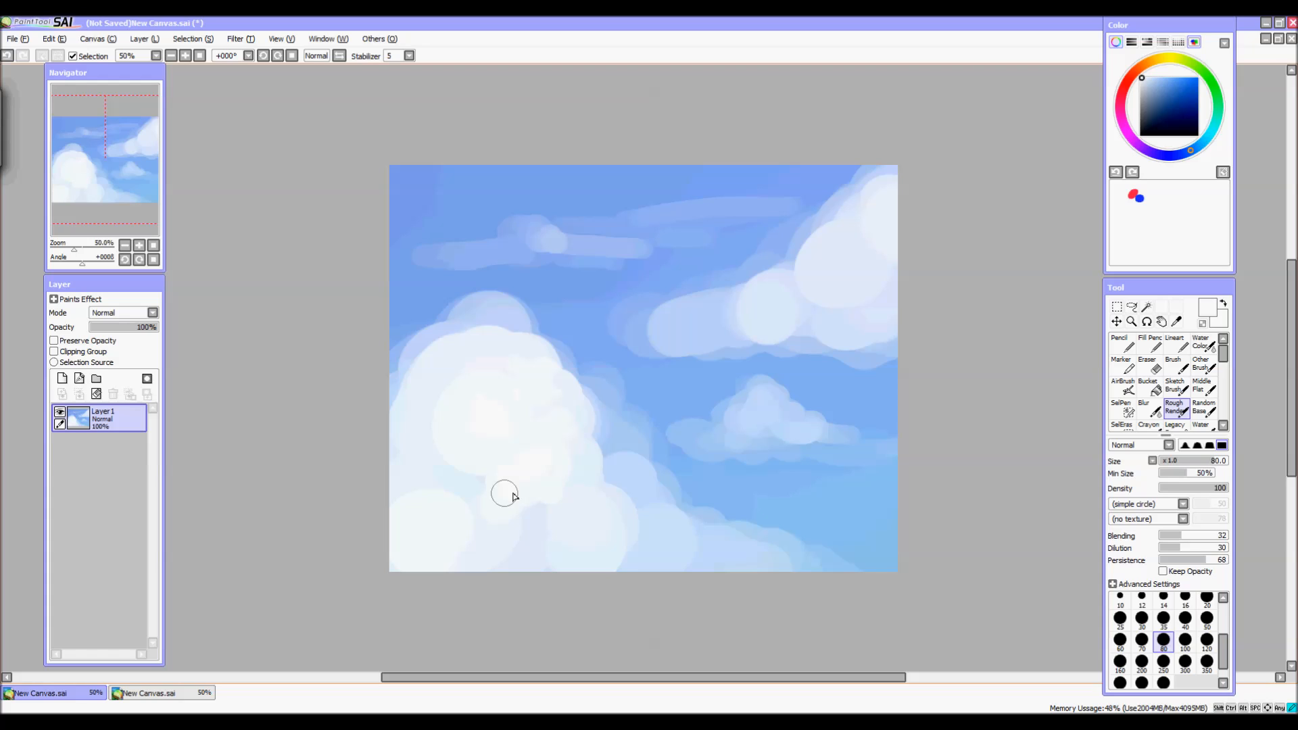
Break up the large cloud's top edge into smaller soft puffs using sampled pale cloud tones and sky blue
{"action": "left_click", "coordinate": [492, 320], "text": "alt"}
{"action": "left_click", "coordinate": [510, 339], "text": "alt"}
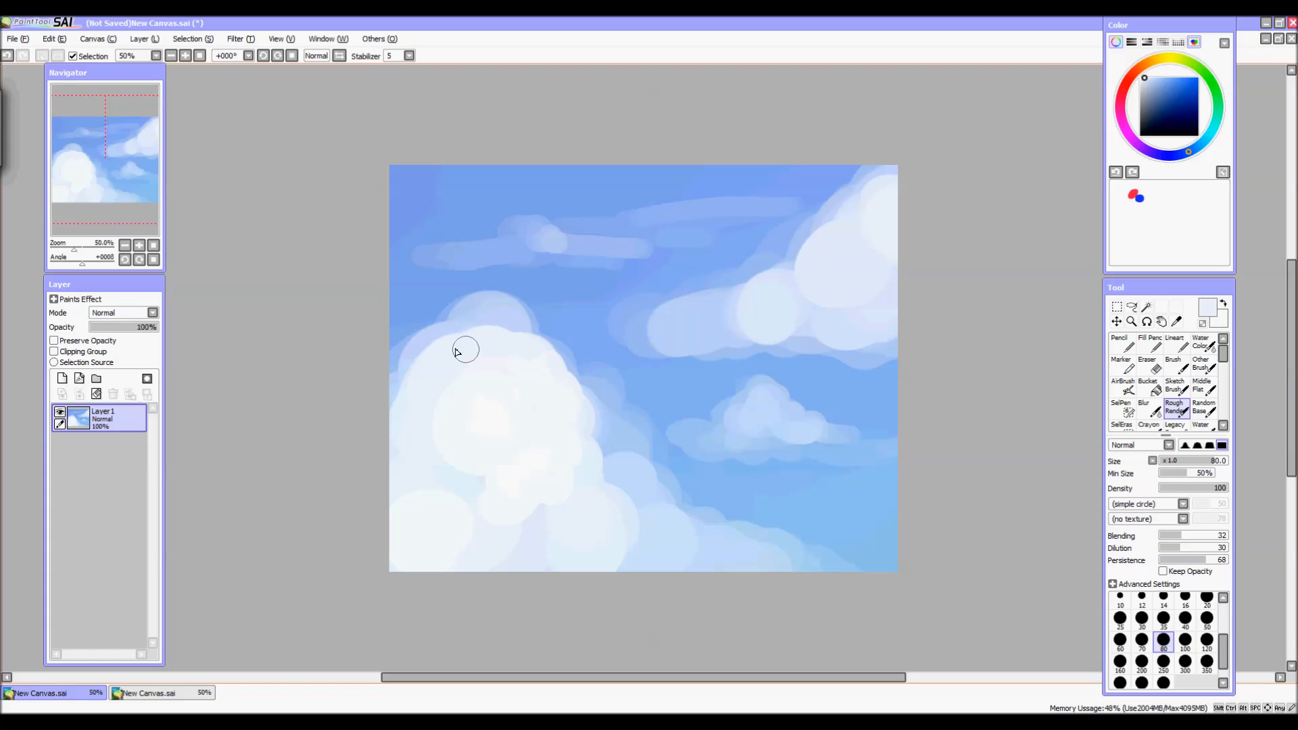
{"action": "left_click_drag", "start_coordinate": [546, 351], "coordinate": [574, 385]}
{"action": "left_click", "coordinate": [436, 304], "text": "alt"}
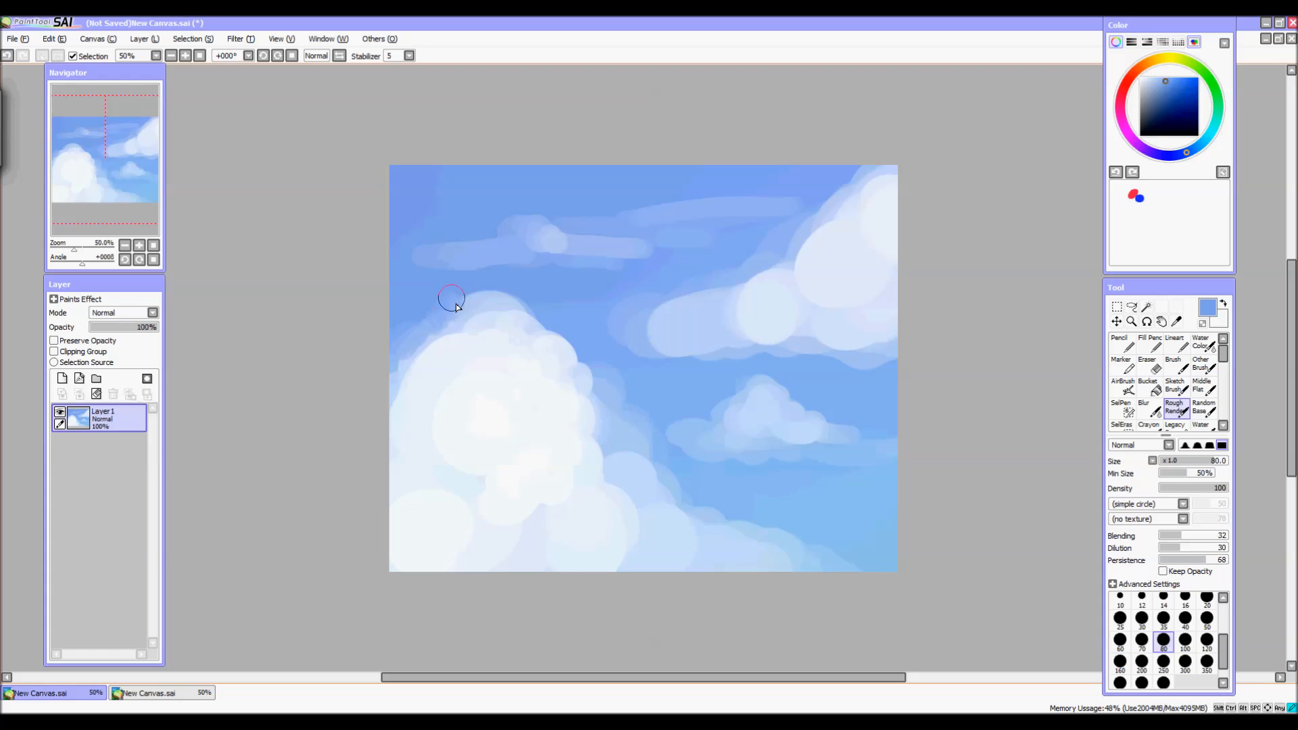
{"action": "left_click", "coordinate": [487, 299], "text": "alt"}
{"action": "mouse_move", "coordinate": [460, 321]}
{"action": "left_mouse_down"}
{"action": "mouse_move", "coordinate": [477, 300]}
{"action": "mouse_move", "coordinate": [549, 317]}
{"action": "left_mouse_up"}
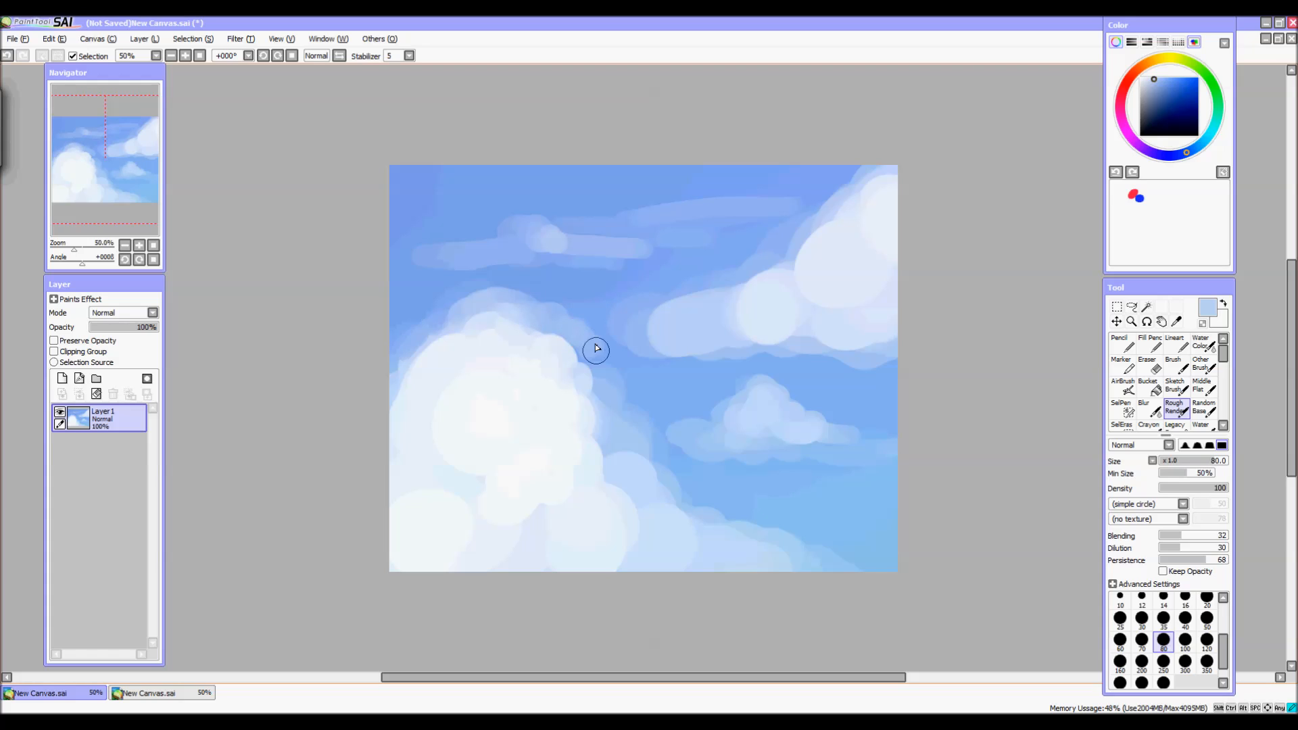
{"action": "left_click", "coordinate": [639, 375], "text": "alt"}
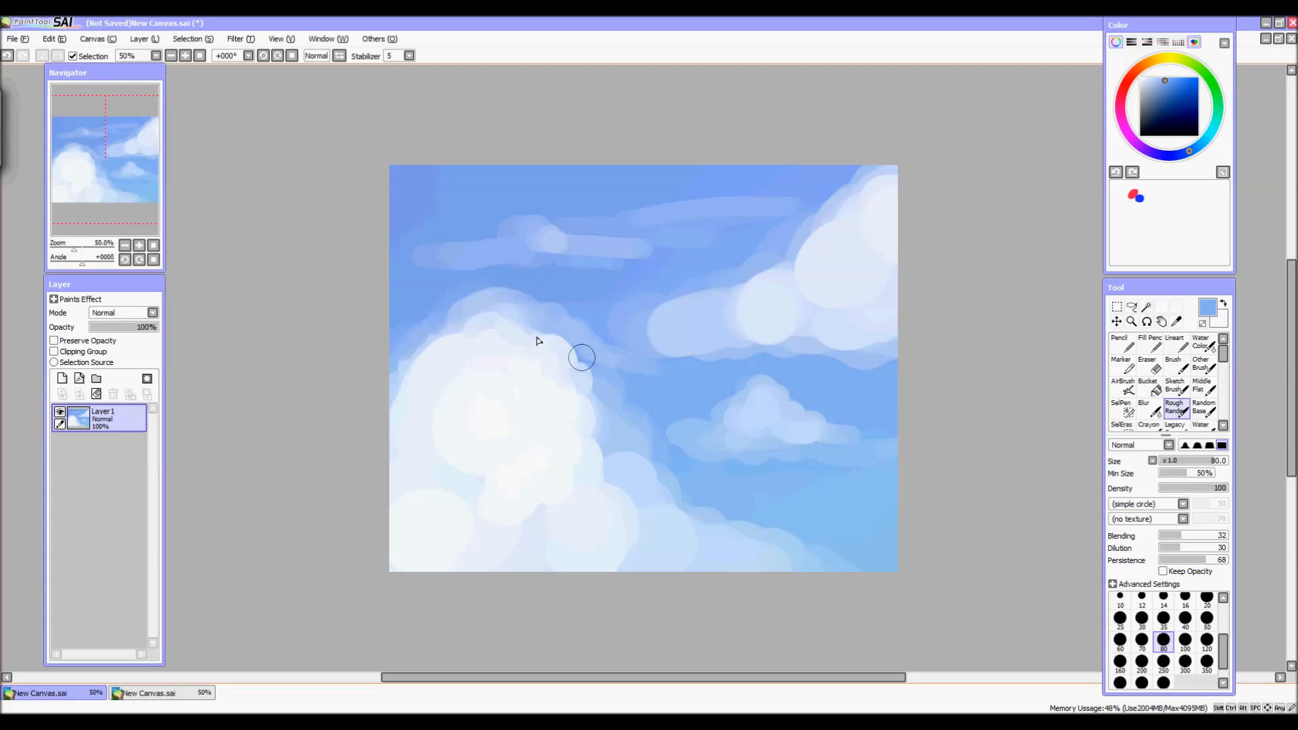
Paint near-white puffs down the large cloud's right flank and lower slope, enlarging the brush to 120 and undoing unwanted strokes
{"action": "left_click", "coordinate": [513, 398], "text": "alt"}
{"action": "mouse_move", "coordinate": [568, 407]}
{"action": "left_mouse_down"}
{"action": "mouse_move", "coordinate": [597, 440]}
{"action": "mouse_move", "coordinate": [595, 466]}
{"action": "mouse_move", "coordinate": [627, 483]}
{"action": "left_mouse_up"}
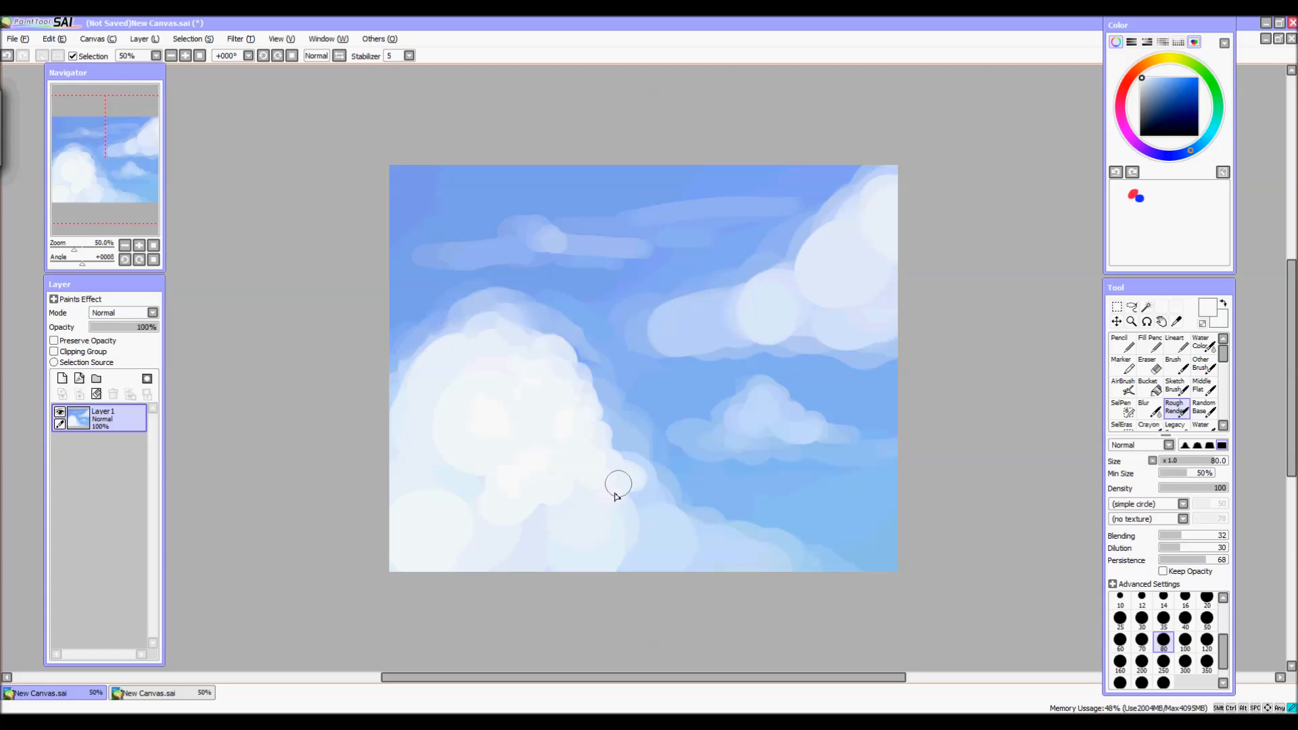
{"action": "left_click", "coordinate": [1206, 639]}
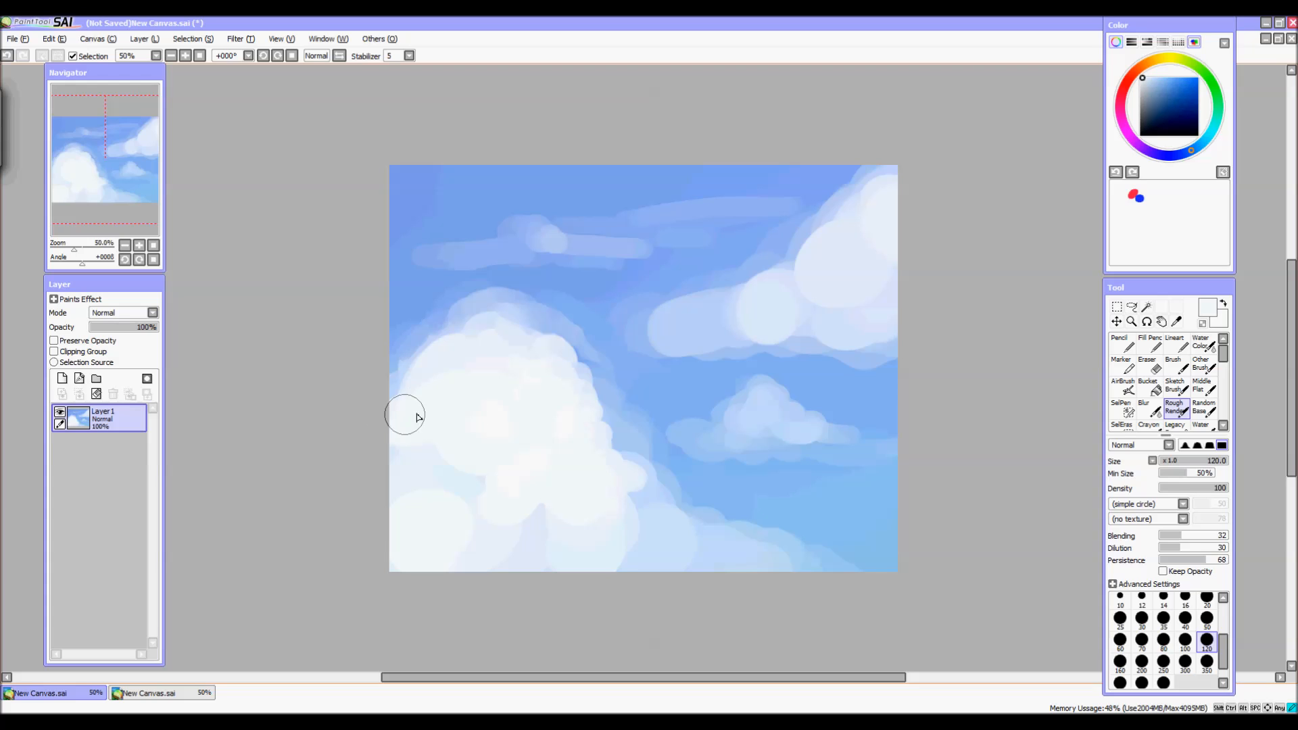
{"action": "mouse_move", "coordinate": [623, 435]}
{"action": "left_mouse_down"}
{"action": "mouse_move", "coordinate": [696, 480]}
{"action": "mouse_move", "coordinate": [674, 440]}
{"action": "mouse_move", "coordinate": [697, 456]}
{"action": "mouse_move", "coordinate": [692, 485]}
{"action": "mouse_move", "coordinate": [777, 496]}
{"action": "mouse_move", "coordinate": [681, 495]}
{"action": "mouse_move", "coordinate": [739, 506]}
{"action": "mouse_move", "coordinate": [716, 511]}
{"action": "mouse_move", "coordinate": [674, 484]}
{"action": "mouse_move", "coordinate": [693, 485]}
{"action": "mouse_move", "coordinate": [675, 495]}
{"action": "mouse_move", "coordinate": [662, 470]}
{"action": "mouse_move", "coordinate": [666, 516]}
{"action": "mouse_move", "coordinate": [688, 491]}
{"action": "mouse_move", "coordinate": [716, 507]}
{"action": "left_mouse_up"}
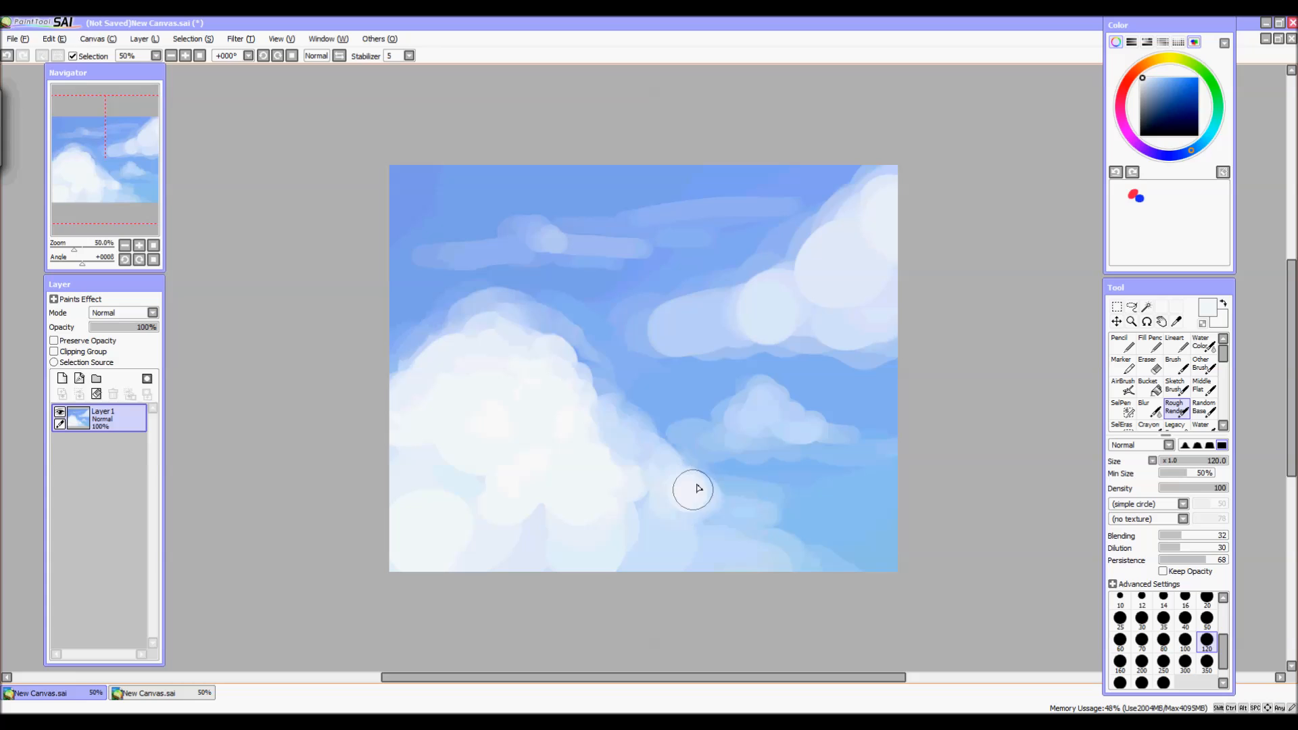
{"action": "key", "text": "ctrl+z"}
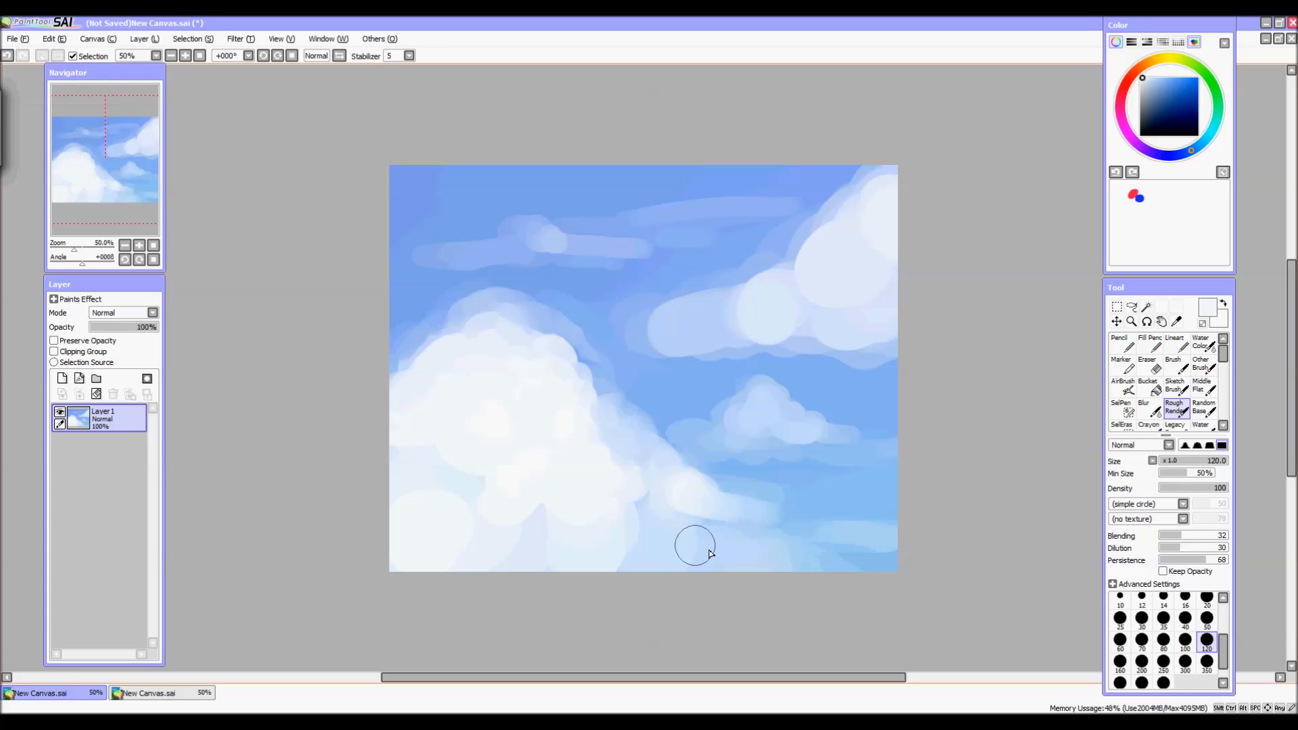
{"action": "key", "text": "ctrl+z"}
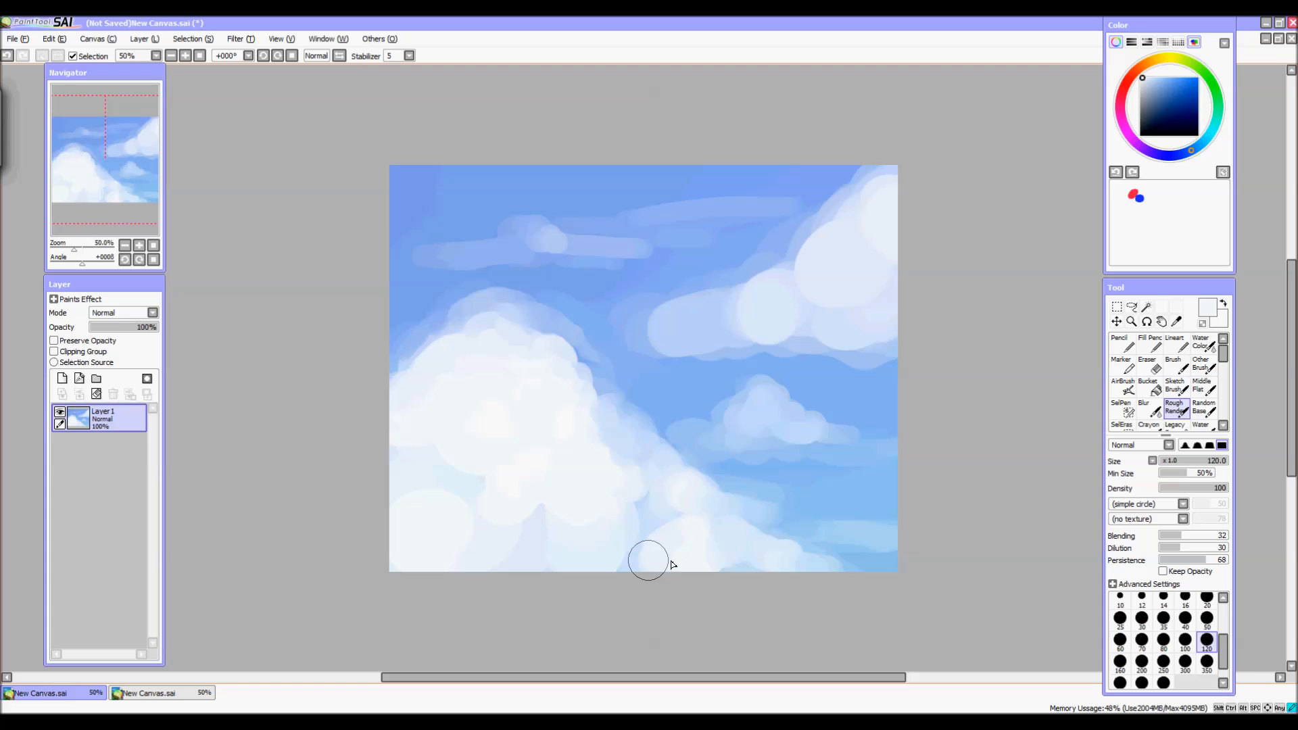
Blend rounded puffs across the large cloud's base with pale tones sampled from the cloud
{"action": "left_click", "coordinate": [574, 550], "text": "alt"}
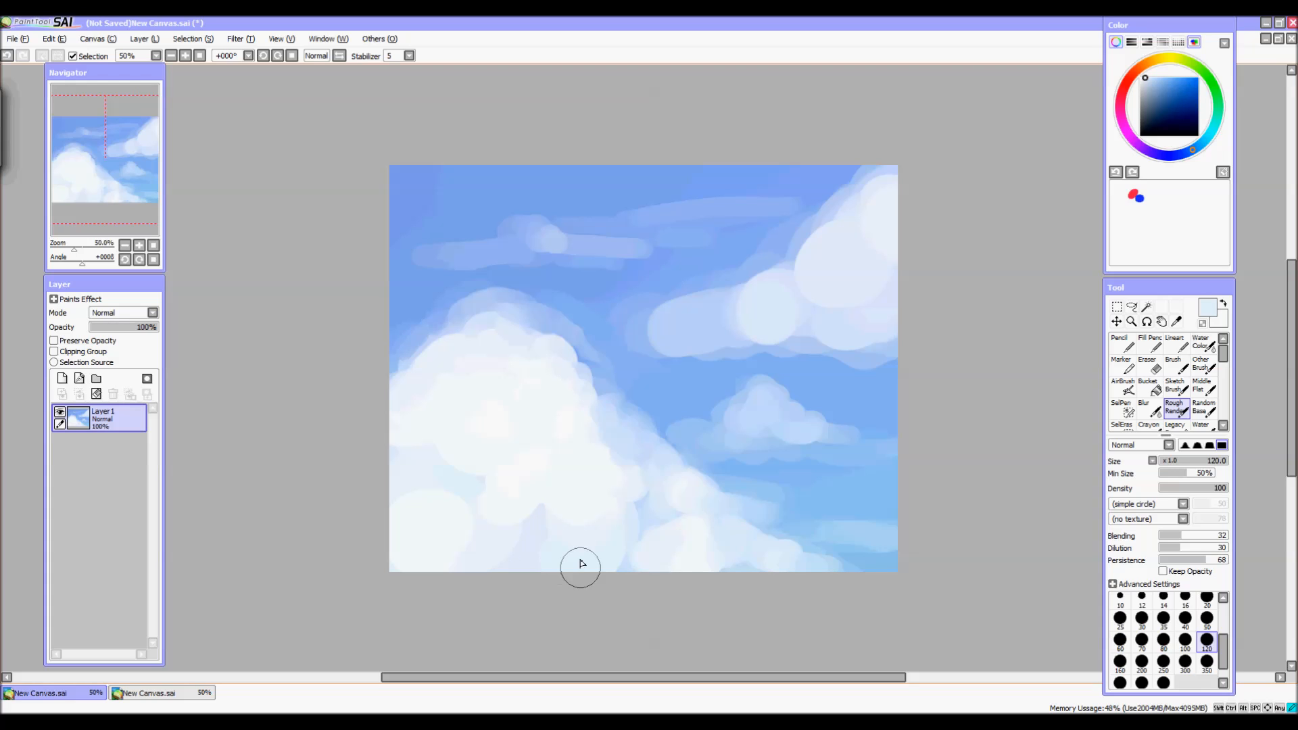
{"action": "left_click", "coordinate": [507, 492], "text": "alt"}
{"action": "left_click", "coordinate": [420, 478], "text": "alt"}
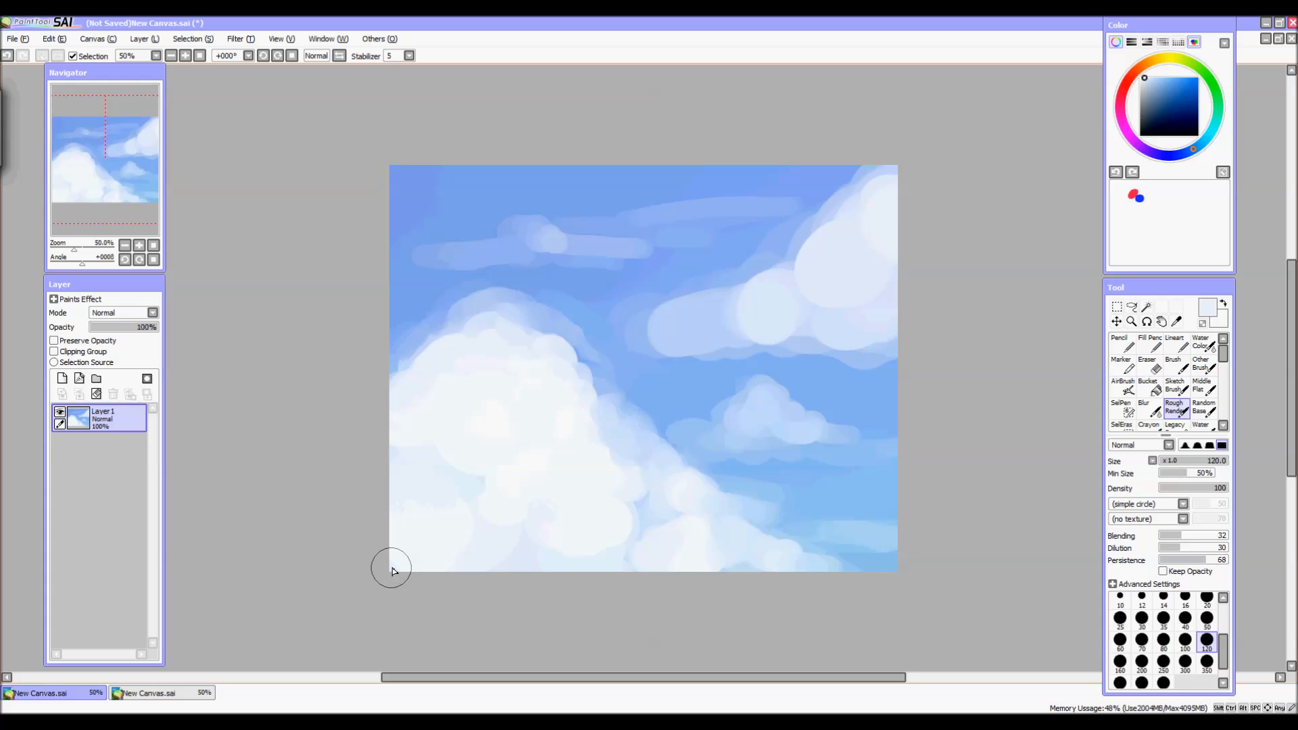
Shade the bottom edge of the large cloud with sampled sky blue, undoing and redoing strokes to compare
{"action": "left_click", "coordinate": [415, 342], "text": "alt"}
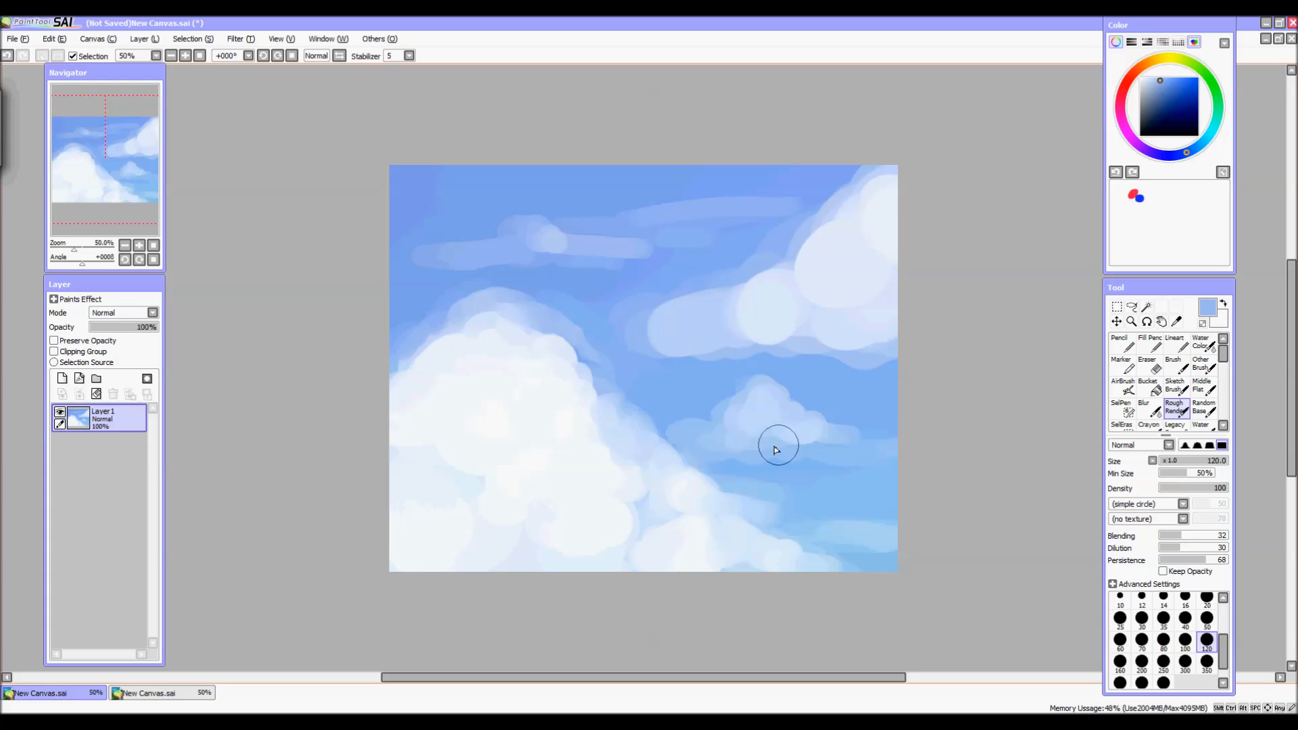
{"action": "left_click", "coordinate": [602, 369], "text": "alt"}
{"action": "left_click_drag", "start_coordinate": [605, 370], "coordinate": [622, 384]}
{"action": "left_click", "coordinate": [697, 378], "text": "alt"}
{"action": "key", "text": "ctrl+z"}
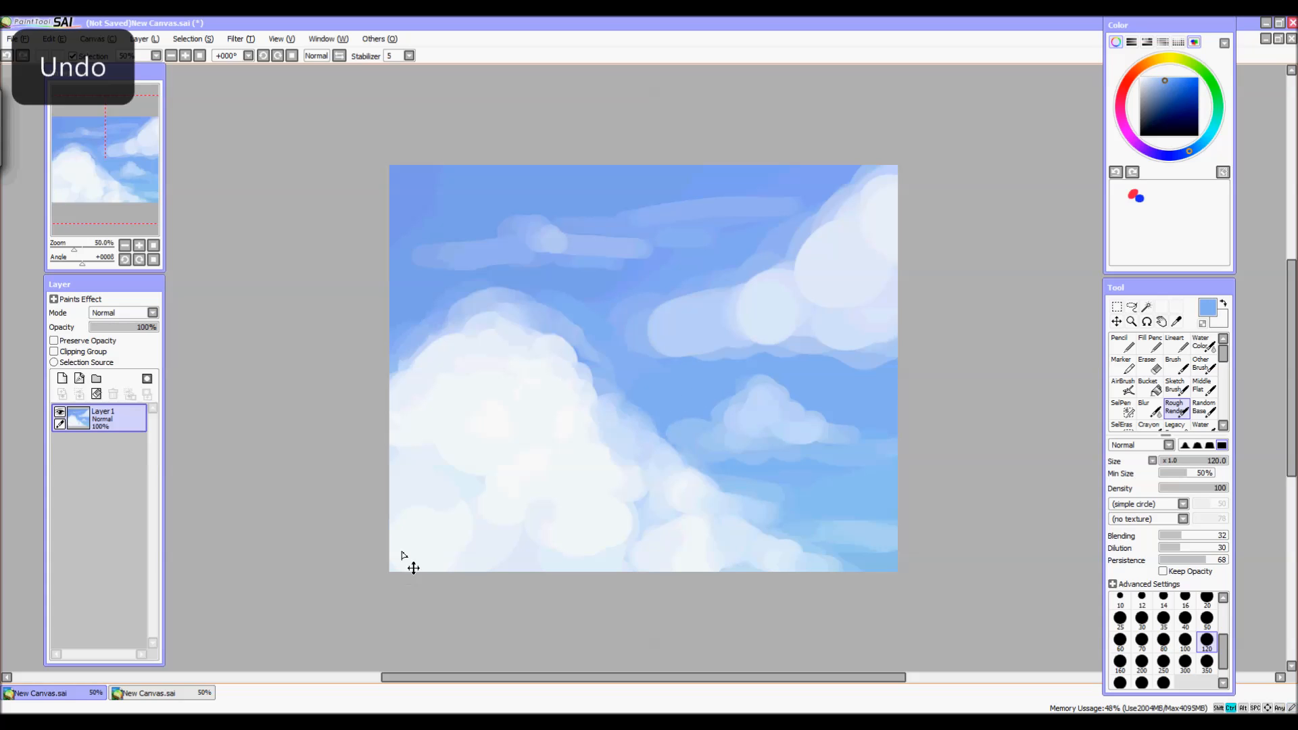
{"action": "key", "text": "ctrl+y"}
{"action": "key", "text": "ctrl+z"}
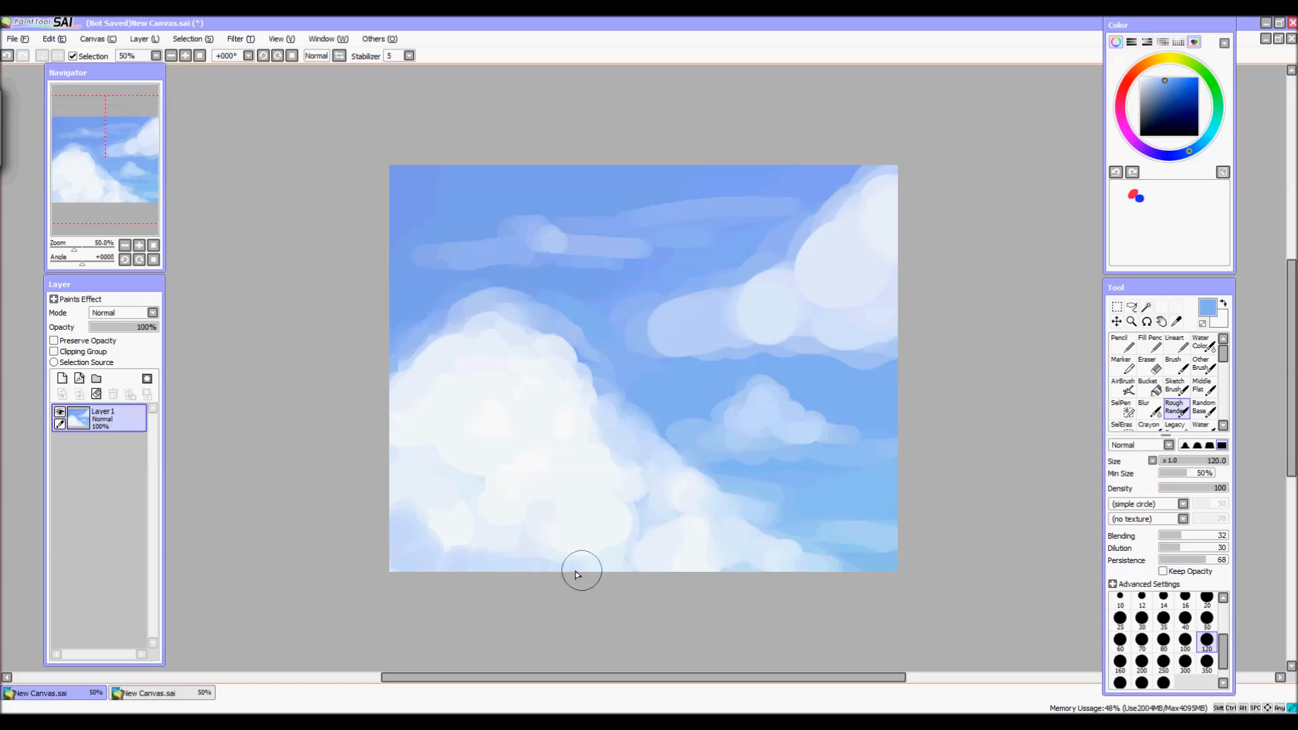
Round out a white puff at the large cloud's lower left and add another on its right edge
{"action": "left_click", "coordinate": [474, 521], "text": "alt"}
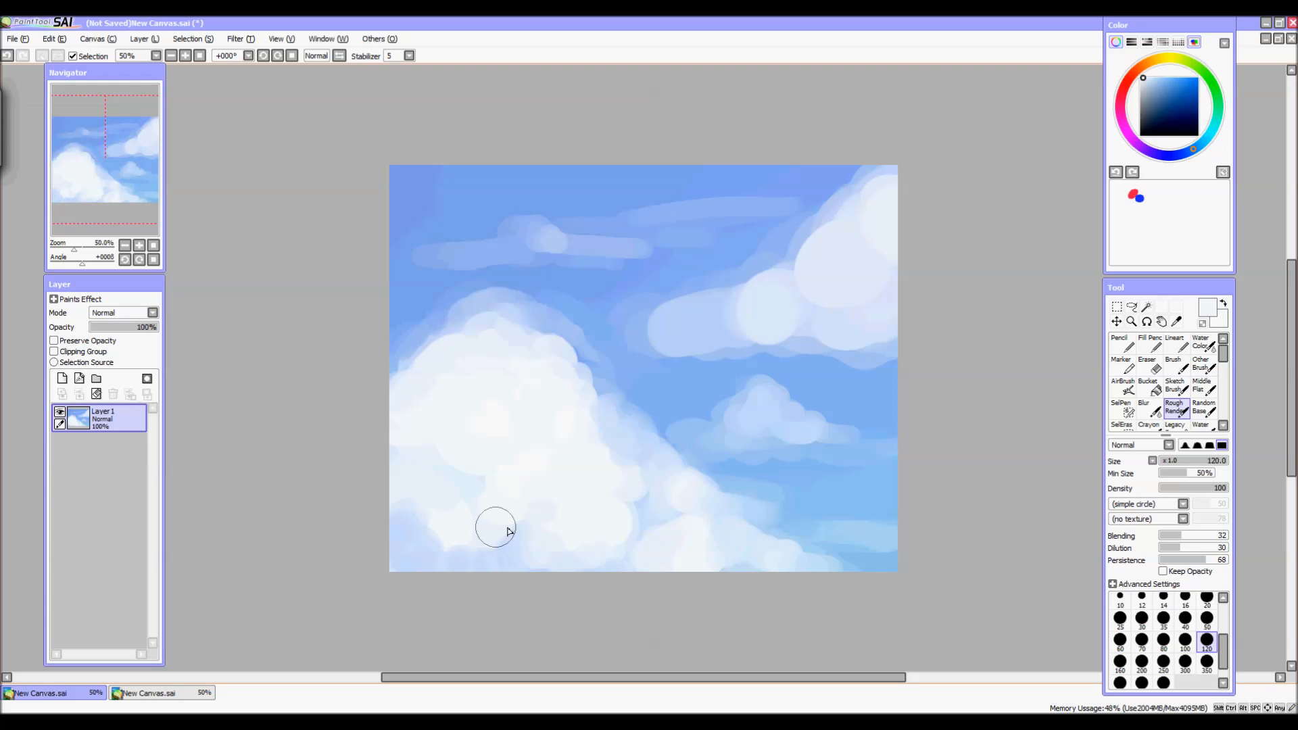
{"action": "mouse_move", "coordinate": [441, 512]}
{"action": "left_mouse_down"}
{"action": "mouse_move", "coordinate": [441, 549]}
{"action": "mouse_move", "coordinate": [463, 551]}
{"action": "mouse_move", "coordinate": [423, 546]}
{"action": "mouse_move", "coordinate": [501, 519]}
{"action": "left_mouse_up"}
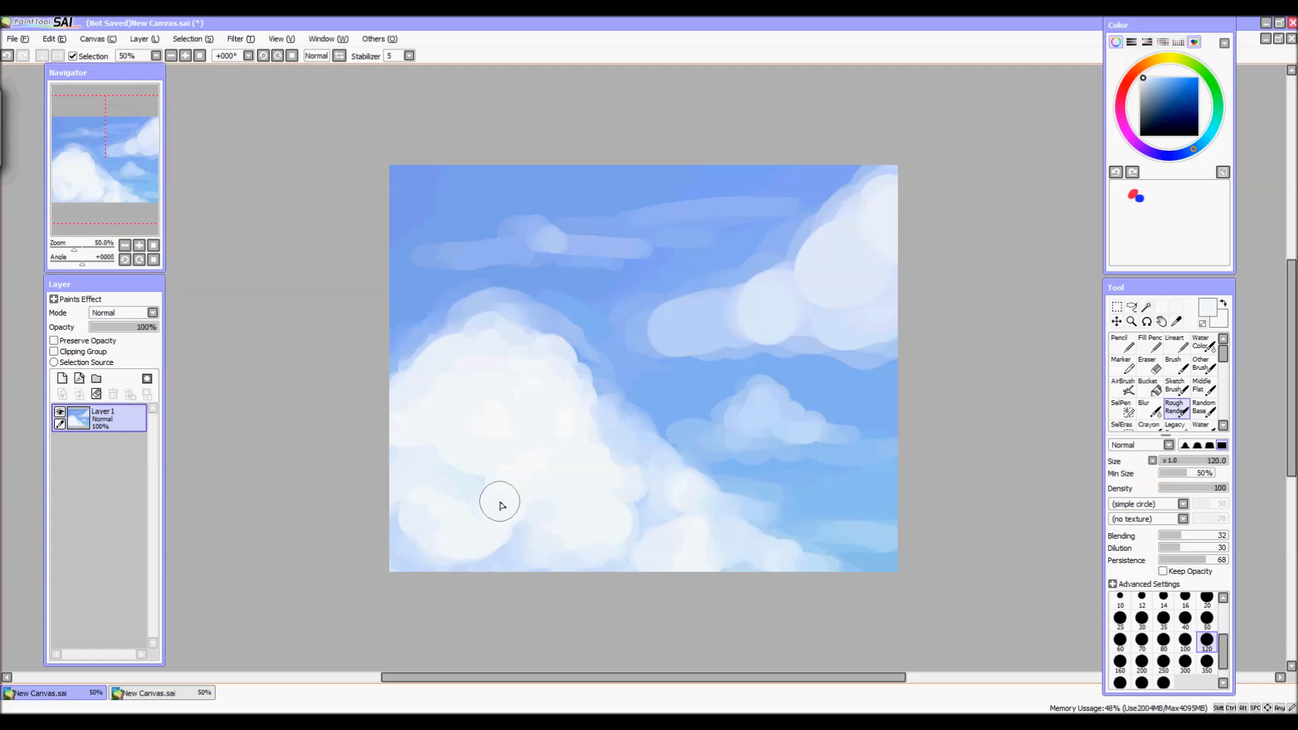
{"action": "left_click", "coordinate": [621, 436]}
Set the brush size to 70 and taper the small cloud's right tail with sampled pale and sky blues, undoing one stroke
{"action": "left_click", "coordinate": [764, 413], "text": "alt"}
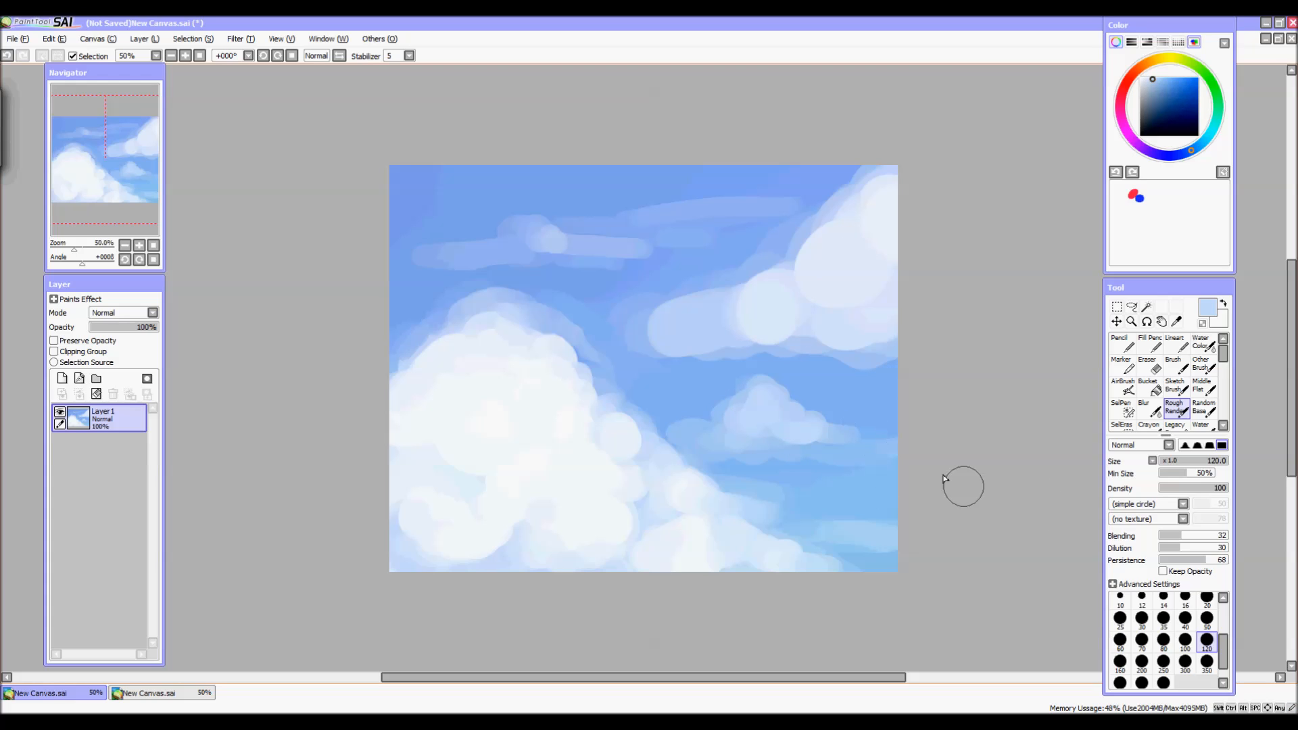
{"action": "left_click", "coordinate": [1142, 639]}
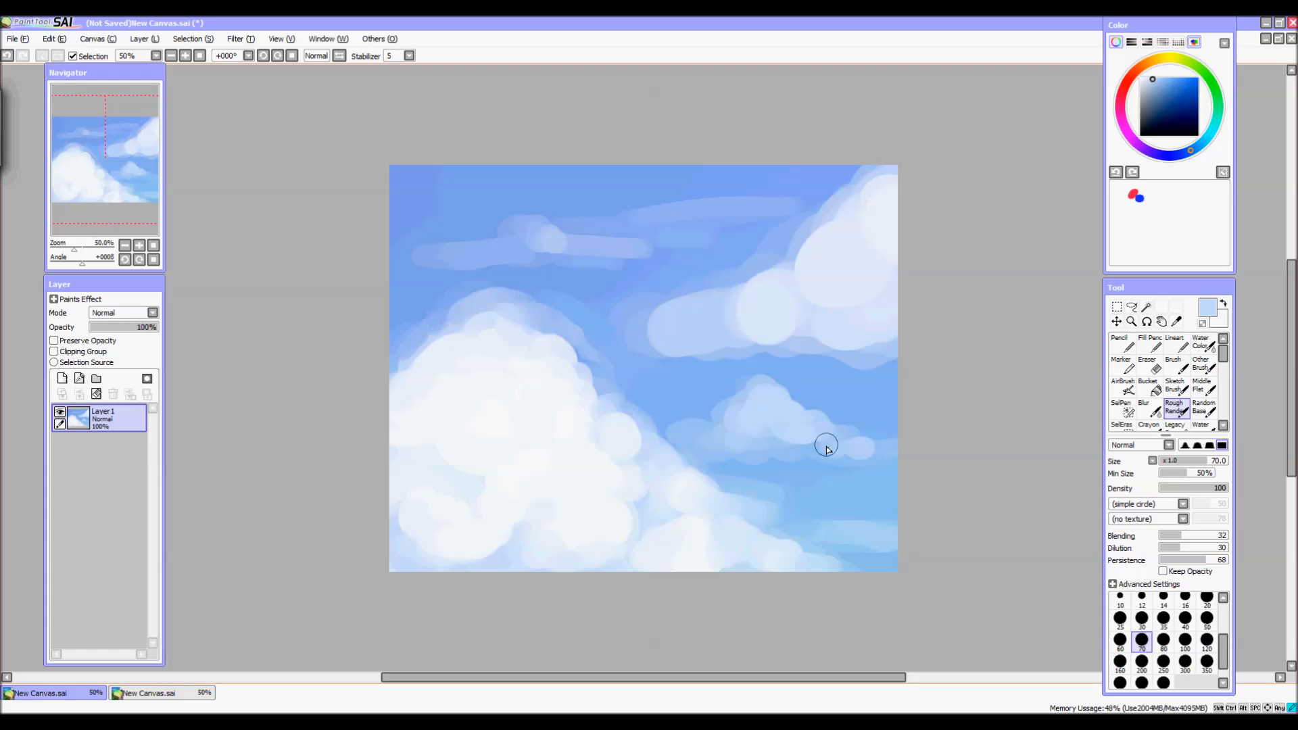
{"action": "left_click", "coordinate": [738, 415], "text": "alt"}
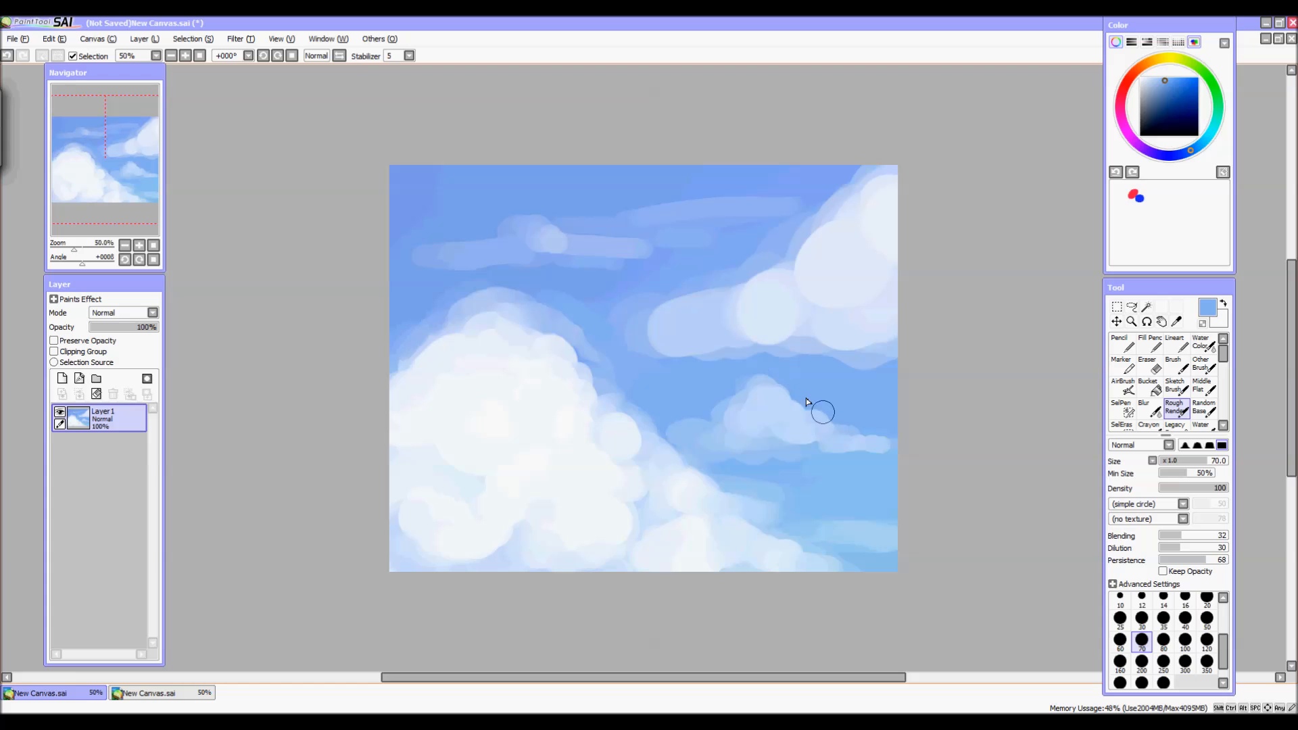
{"action": "key", "text": "ctrl+z"}
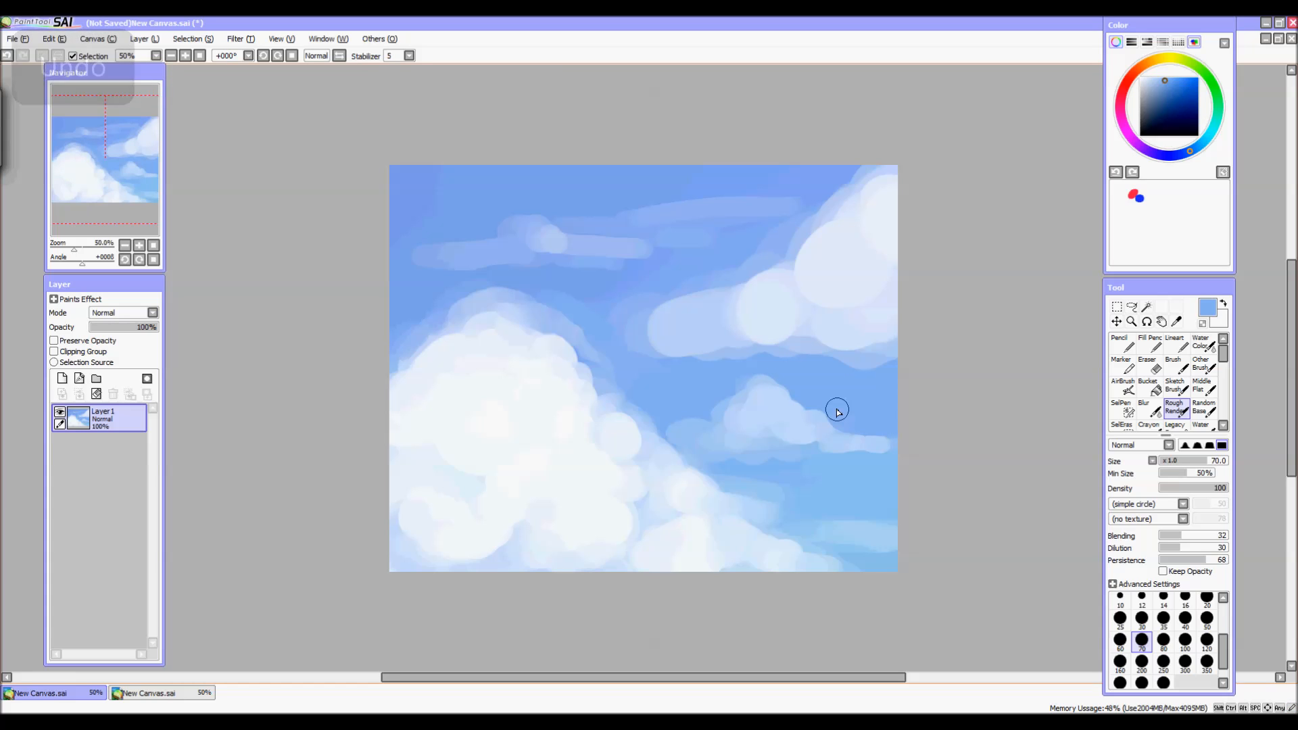
{"action": "mouse_move", "coordinate": [895, 424]}
{"action": "left_mouse_down"}
{"action": "mouse_move", "coordinate": [855, 428]}
{"action": "mouse_move", "coordinate": [907, 435]}
{"action": "mouse_move", "coordinate": [896, 441]}
{"action": "left_mouse_up"}
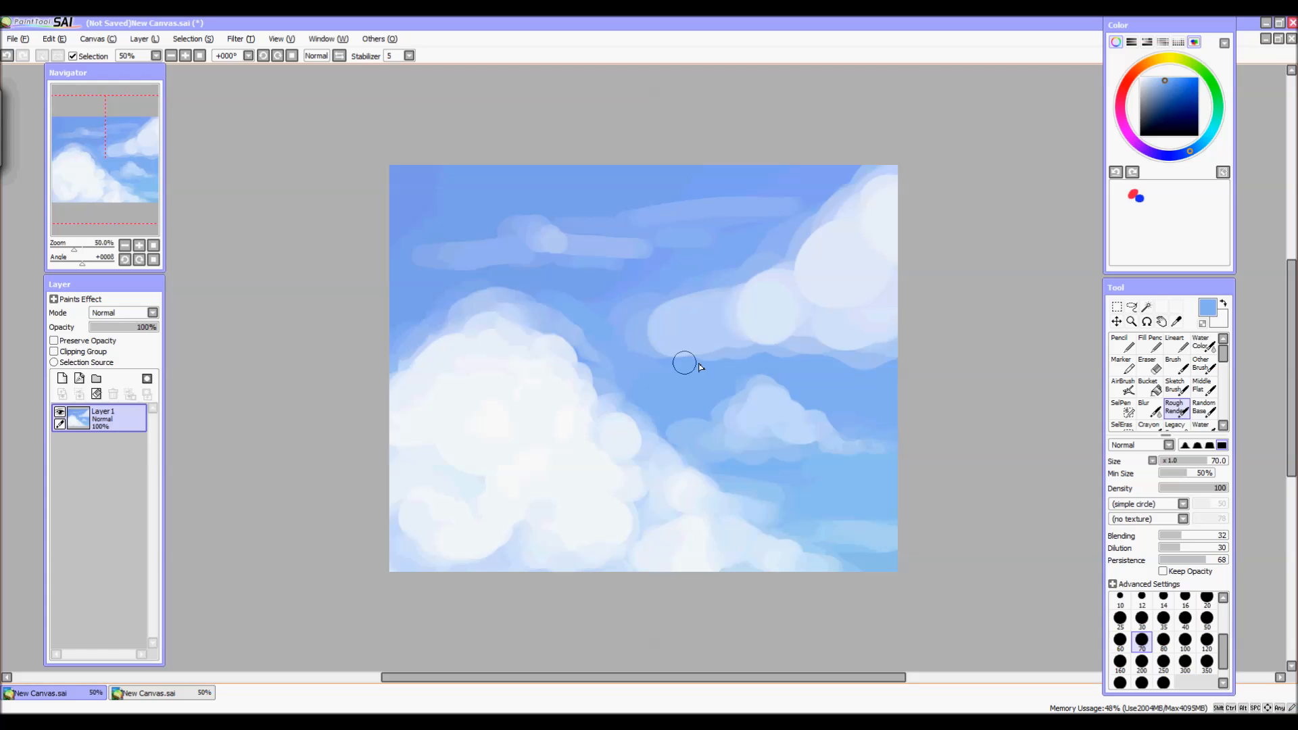
Trim the small cloud's left end with sky blue and redefine its base and top with sampled tones
{"action": "mouse_move", "coordinate": [674, 416]}
{"action": "left_mouse_down"}
{"action": "mouse_move", "coordinate": [718, 440]}
{"action": "mouse_move", "coordinate": [689, 449]}
{"action": "mouse_move", "coordinate": [733, 443]}
{"action": "mouse_move", "coordinate": [737, 426]}
{"action": "left_mouse_up"}
{"action": "right_click", "coordinate": [703, 438]}
{"action": "right_click", "coordinate": [774, 412]}
{"action": "right_click", "coordinate": [791, 368]}
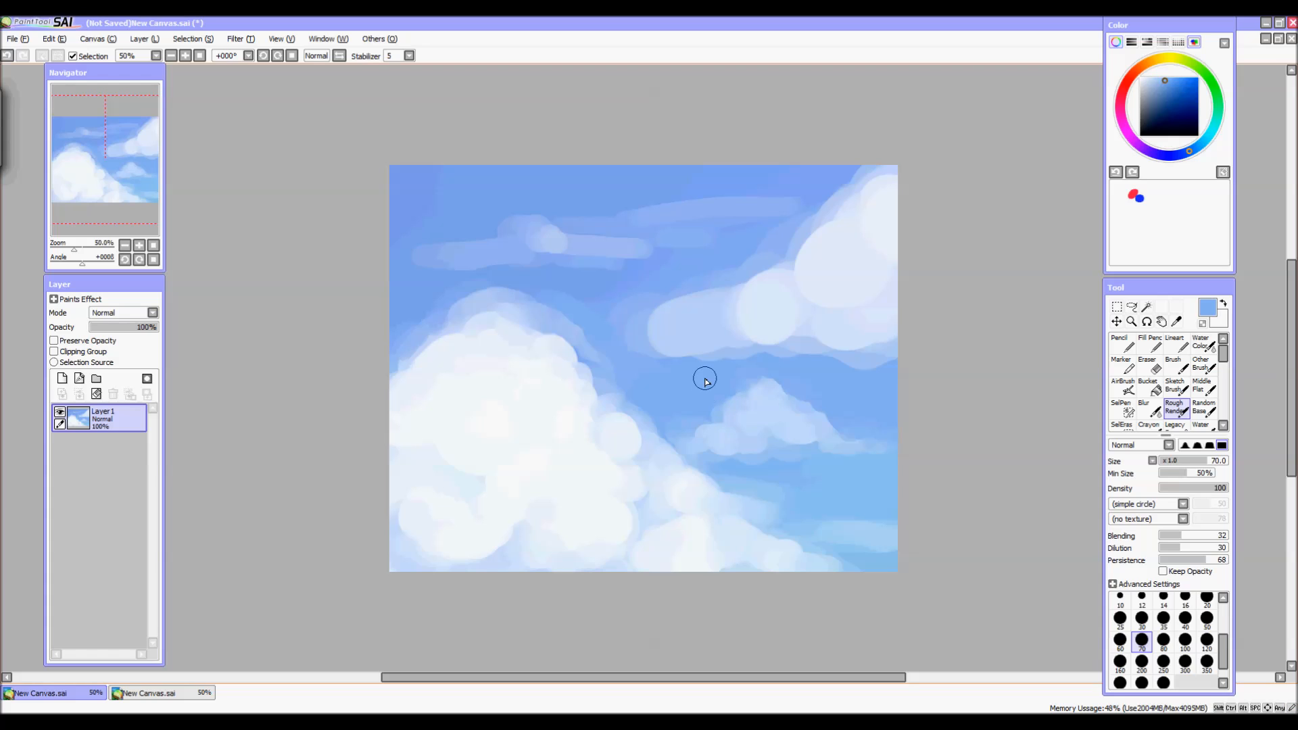
Reshape the wispy cloud in the upper sky with sampled pale blue and fade the streak above it with sky colour
{"action": "right_click", "coordinate": [769, 311]}
{"action": "right_click", "coordinate": [552, 242]}
{"action": "mouse_move", "coordinate": [553, 242]}
{"action": "left_mouse_down"}
{"action": "mouse_move", "coordinate": [519, 242]}
{"action": "mouse_move", "coordinate": [525, 223]}
{"action": "mouse_move", "coordinate": [514, 246]}
{"action": "mouse_move", "coordinate": [484, 245]}
{"action": "left_mouse_up"}
{"action": "right_click", "coordinate": [413, 230]}
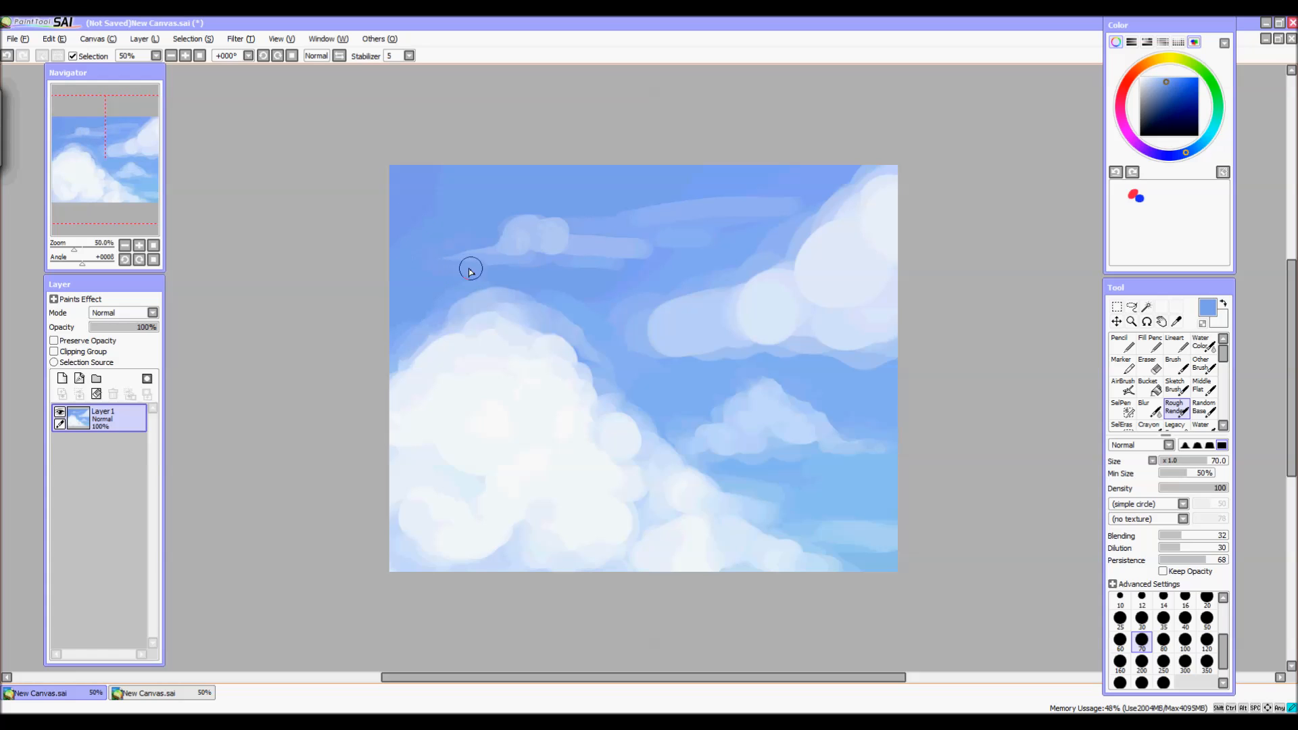
{"action": "right_click", "coordinate": [549, 242]}
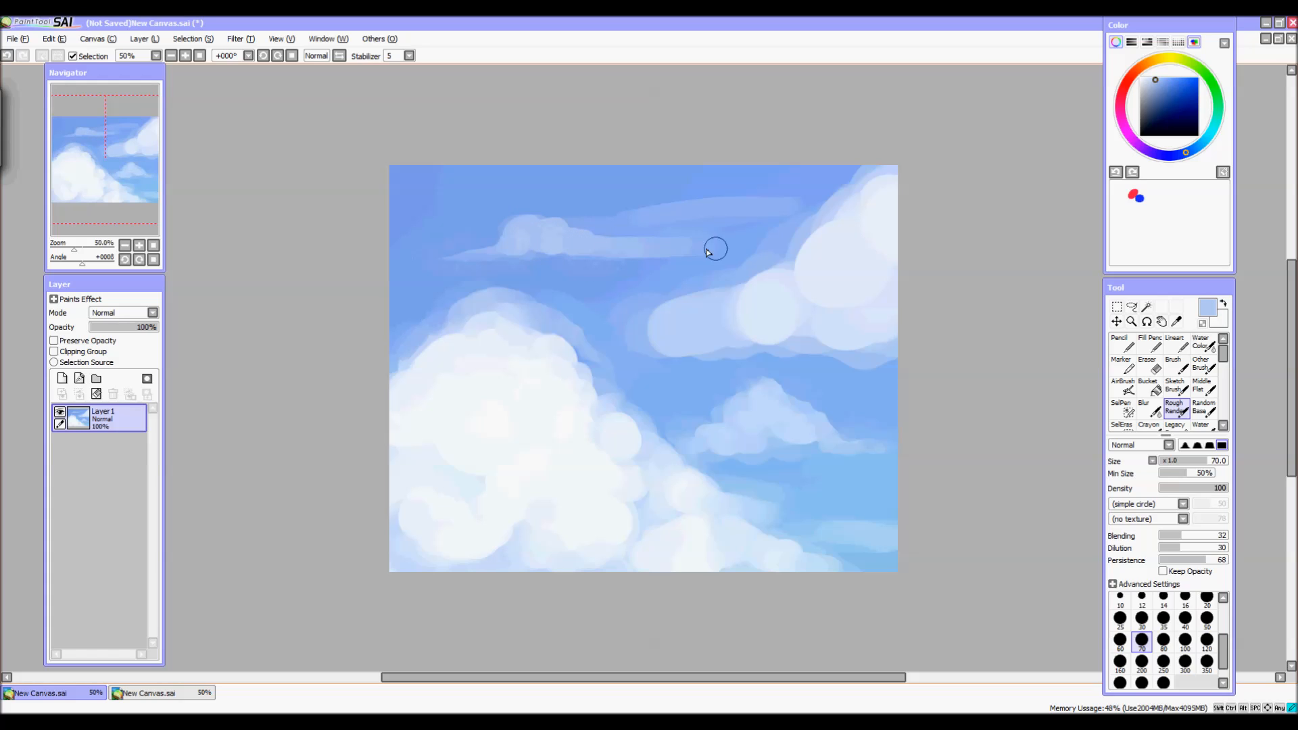
{"action": "right_click", "coordinate": [683, 183]}
{"action": "left_click_drag", "start_coordinate": [617, 204], "coordinate": [784, 198]}
Set the brush size to 80 and paint sampled pale tones over the upper-right cloud and its left arm
{"action": "right_click", "coordinate": [836, 267]}
{"action": "left_click", "coordinate": [1163, 640]}
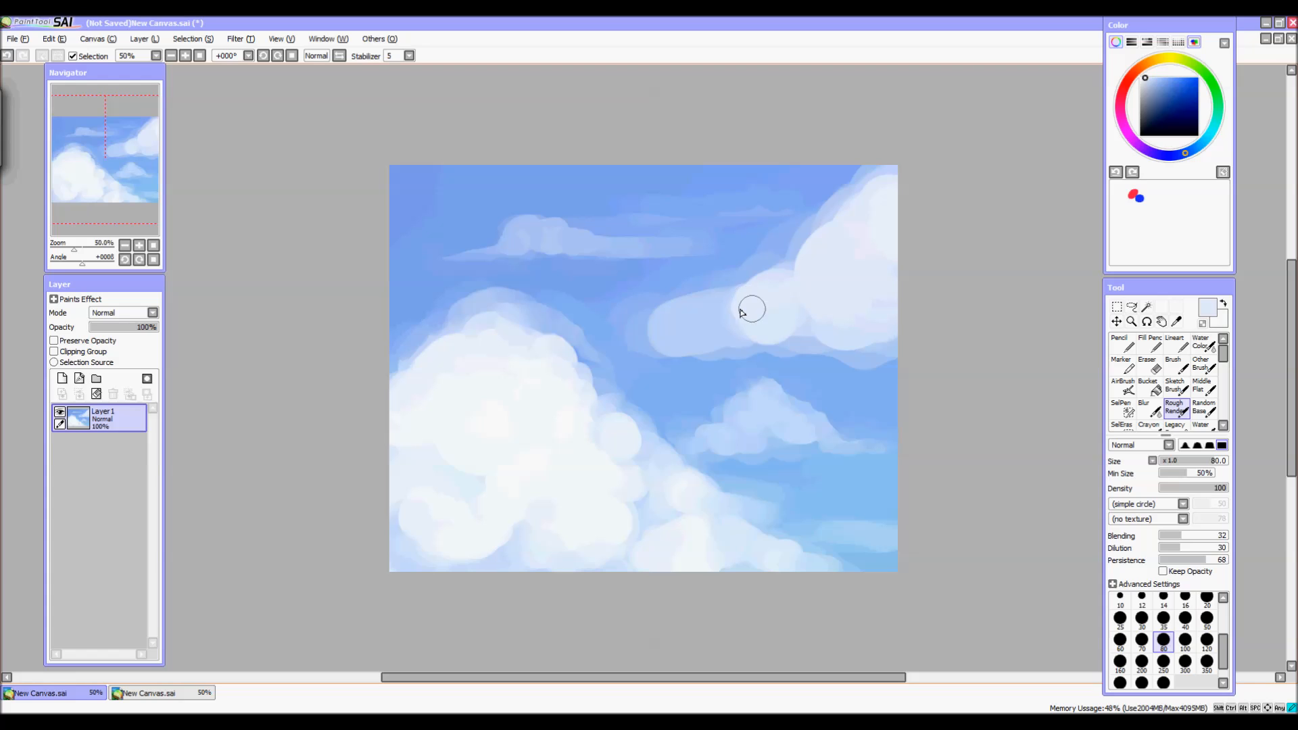
{"action": "left_click_drag", "start_coordinate": [737, 302], "coordinate": [716, 318]}
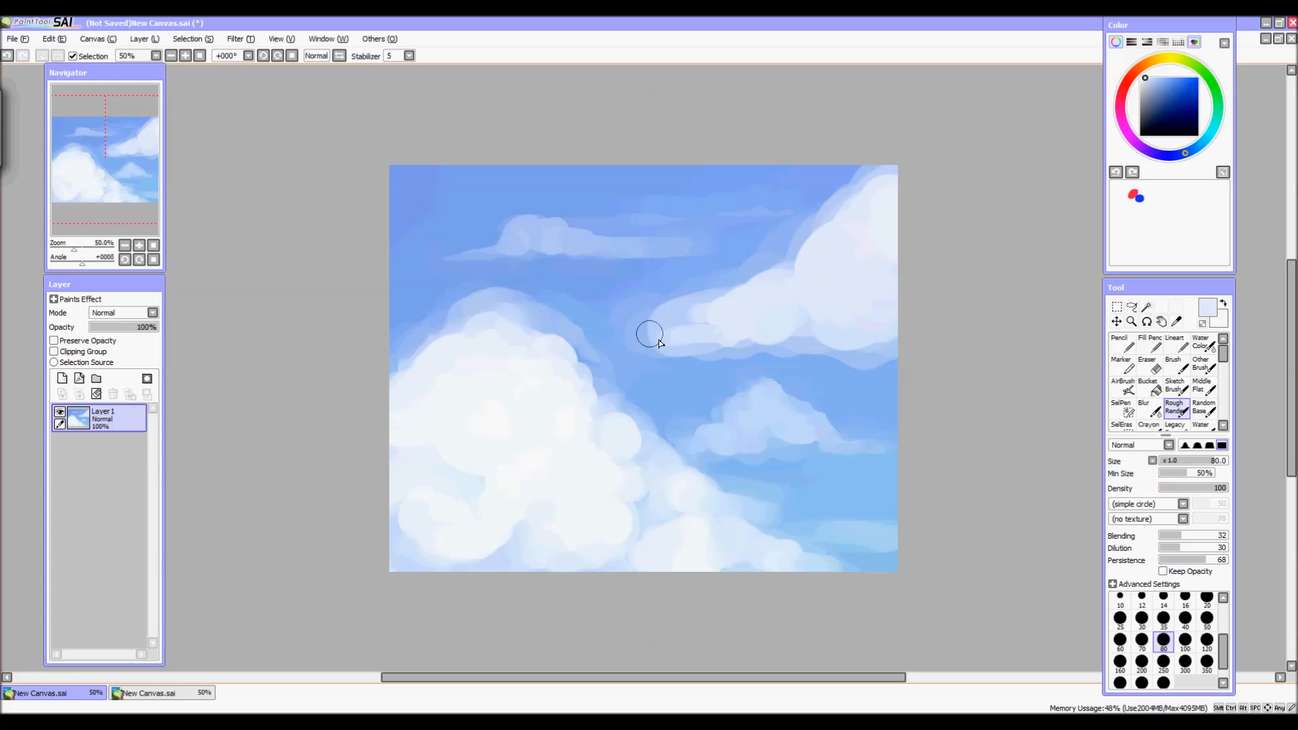
Extend the upper-right cloud's left arm into a tapered tip and refine its underside with sampled sky and cloud colours
{"action": "right_click", "coordinate": [618, 301]}
{"action": "mouse_move", "coordinate": [657, 327]}
{"action": "left_mouse_down"}
{"action": "mouse_move", "coordinate": [609, 342]}
{"action": "mouse_move", "coordinate": [708, 301]}
{"action": "mouse_move", "coordinate": [696, 332]}
{"action": "mouse_move", "coordinate": [712, 353]}
{"action": "mouse_move", "coordinate": [800, 335]}
{"action": "mouse_move", "coordinate": [892, 356]}
{"action": "left_mouse_up"}
{"action": "right_click", "coordinate": [799, 333]}
{"action": "mouse_move", "coordinate": [799, 333]}
{"action": "left_mouse_down"}
{"action": "mouse_move", "coordinate": [810, 369]}
{"action": "mouse_move", "coordinate": [873, 358]}
{"action": "left_mouse_up"}
{"action": "right_click", "coordinate": [778, 290]}
{"action": "mouse_move", "coordinate": [774, 310]}
{"action": "left_mouse_down"}
{"action": "mouse_move", "coordinate": [814, 333]}
{"action": "mouse_move", "coordinate": [691, 348]}
{"action": "left_mouse_up"}
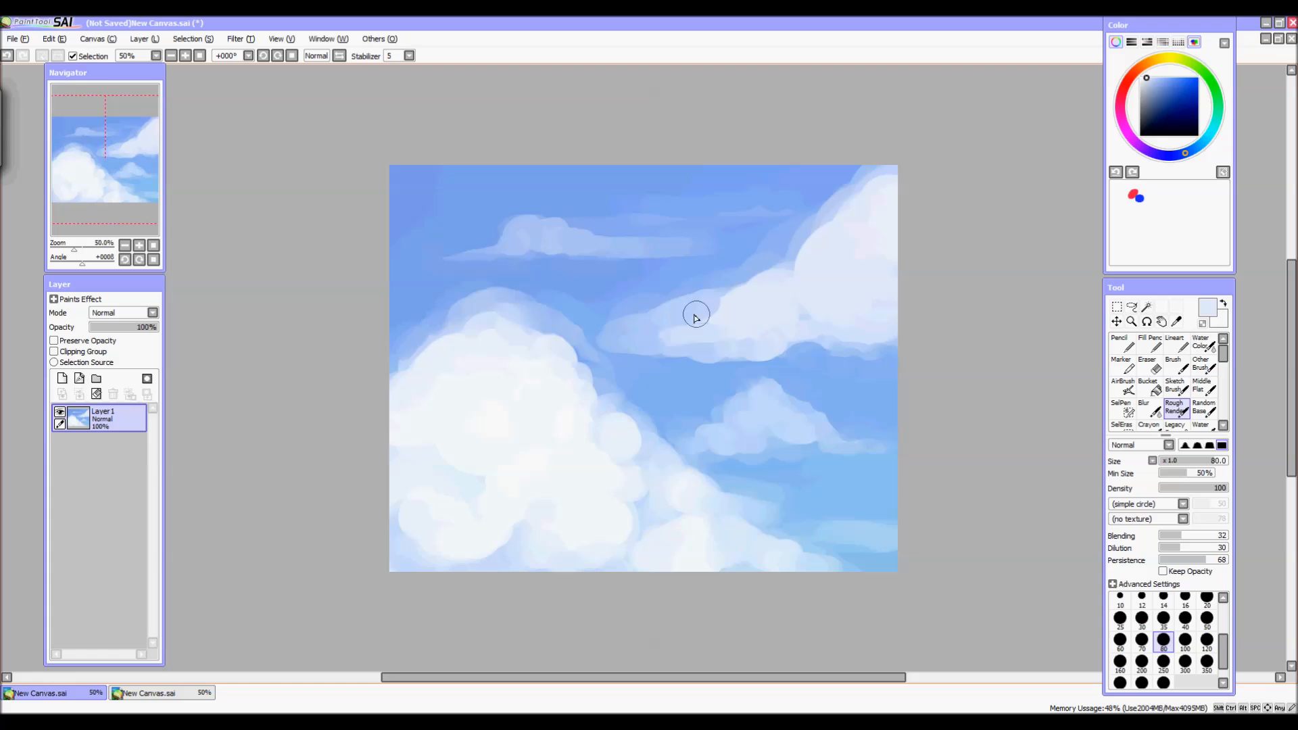
Refine the upper-right cloud's top edge with sampled pale tones and paint sky blue over the streaks beside it
{"action": "mouse_move", "coordinate": [695, 313]}
{"action": "left_mouse_down"}
{"action": "mouse_move", "coordinate": [597, 337]}
{"action": "mouse_move", "coordinate": [614, 328]}
{"action": "mouse_move", "coordinate": [597, 273]}
{"action": "mouse_move", "coordinate": [581, 314]}
{"action": "mouse_move", "coordinate": [668, 301]}
{"action": "mouse_move", "coordinate": [600, 321]}
{"action": "mouse_move", "coordinate": [651, 314]}
{"action": "mouse_move", "coordinate": [713, 287]}
{"action": "mouse_move", "coordinate": [701, 263]}
{"action": "mouse_move", "coordinate": [603, 323]}
{"action": "mouse_move", "coordinate": [577, 322]}
{"action": "mouse_move", "coordinate": [676, 274]}
{"action": "mouse_move", "coordinate": [620, 309]}
{"action": "mouse_move", "coordinate": [729, 267]}
{"action": "mouse_move", "coordinate": [652, 306]}
{"action": "left_mouse_up"}
{"action": "left_click", "coordinate": [587, 297], "text": "alt"}
{"action": "left_click", "coordinate": [636, 280], "text": "alt"}
{"action": "left_click", "coordinate": [814, 250], "text": "alt"}
{"action": "mouse_move", "coordinate": [859, 238]}
{"action": "left_mouse_down"}
{"action": "mouse_move", "coordinate": [803, 261]}
{"action": "mouse_move", "coordinate": [761, 258]}
{"action": "mouse_move", "coordinate": [792, 243]}
{"action": "mouse_move", "coordinate": [728, 278]}
{"action": "mouse_move", "coordinate": [626, 283]}
{"action": "mouse_move", "coordinate": [681, 290]}
{"action": "mouse_move", "coordinate": [623, 295]}
{"action": "mouse_move", "coordinate": [737, 282]}
{"action": "left_mouse_up"}
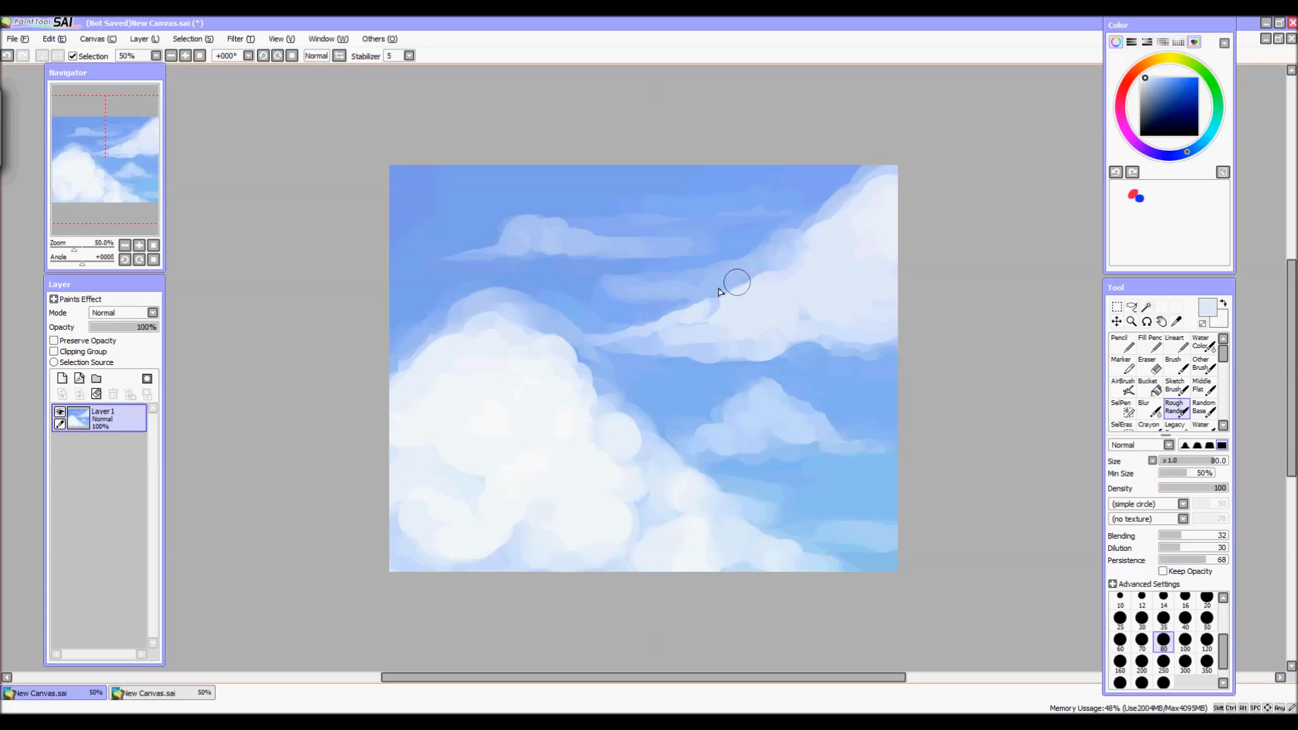
{"action": "left_click", "coordinate": [605, 275], "text": "alt"}
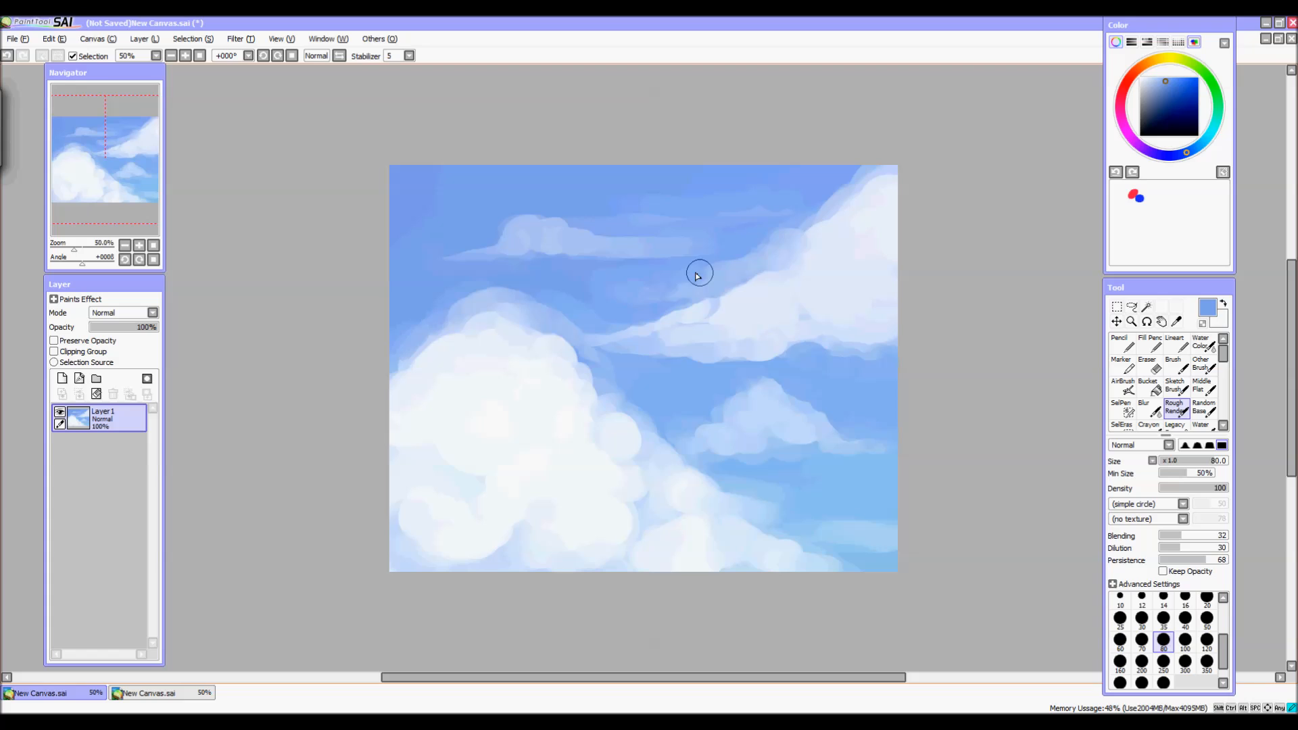
{"action": "left_click_drag", "start_coordinate": [586, 282], "coordinate": [722, 261]}
Paint light puffs over the upper-right cloud's left arm and along its upper edge with a sampled pale tone
{"action": "left_click", "coordinate": [863, 262], "text": "alt"}
{"action": "mouse_move", "coordinate": [692, 317]}
{"action": "left_mouse_down"}
{"action": "mouse_move", "coordinate": [601, 338]}
{"action": "mouse_move", "coordinate": [705, 342]}
{"action": "left_mouse_up"}
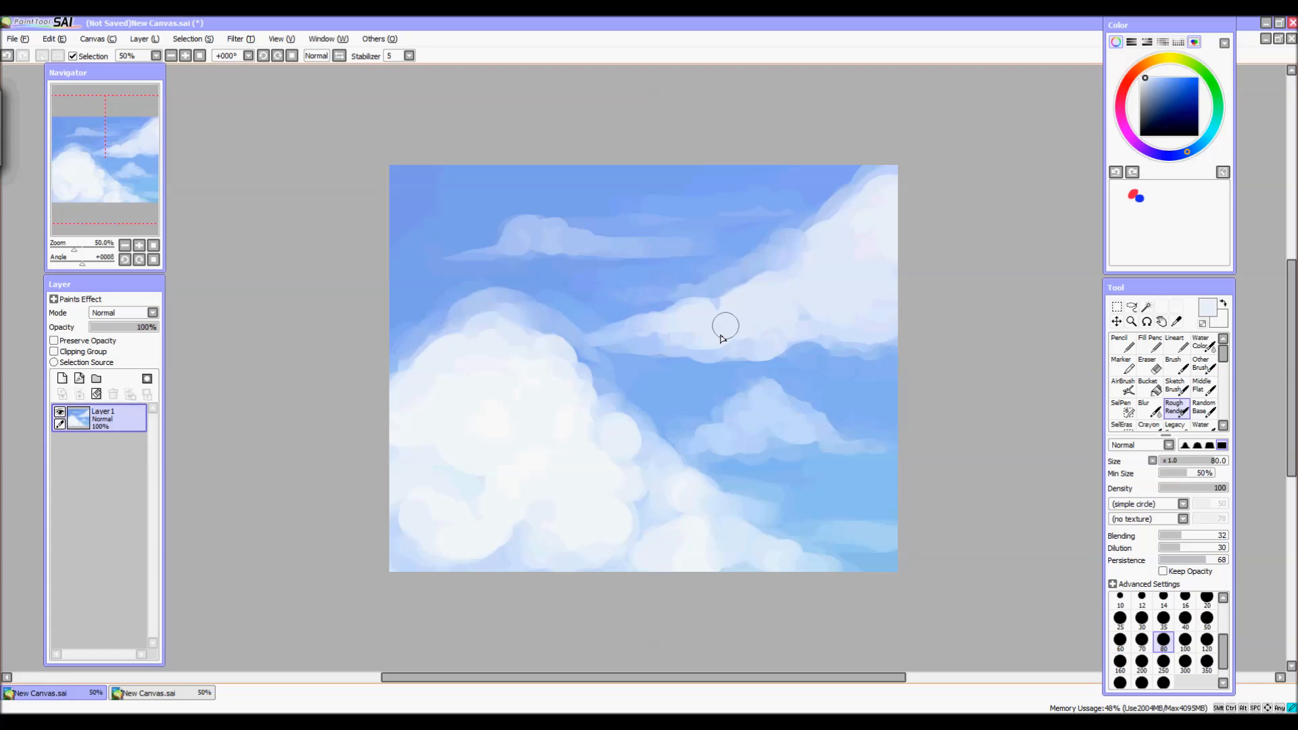
{"action": "mouse_move", "coordinate": [761, 292]}
{"action": "left_mouse_down"}
{"action": "mouse_move", "coordinate": [799, 275]}
{"action": "mouse_move", "coordinate": [805, 238]}
{"action": "mouse_move", "coordinate": [855, 215]}
{"action": "left_mouse_up"}
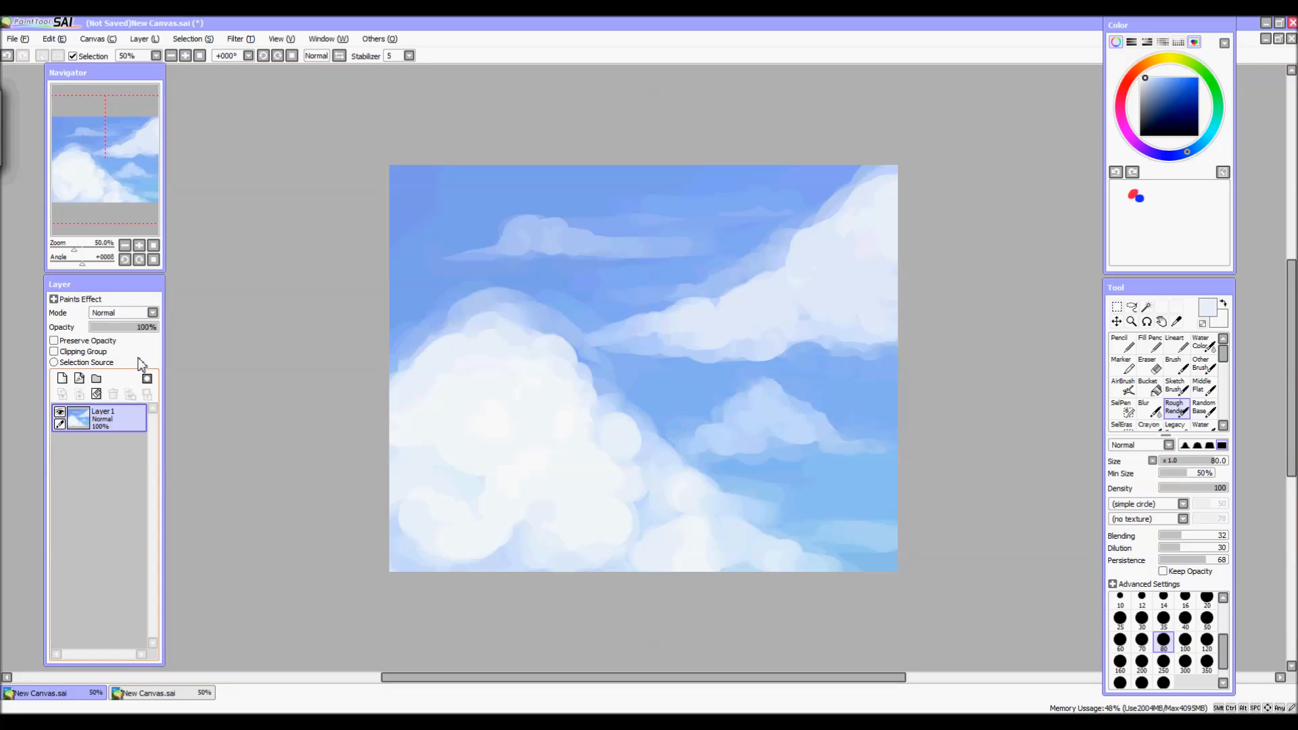
Add a new layer above the painted sky layer
{"action": "left_click", "coordinate": [63, 380]}
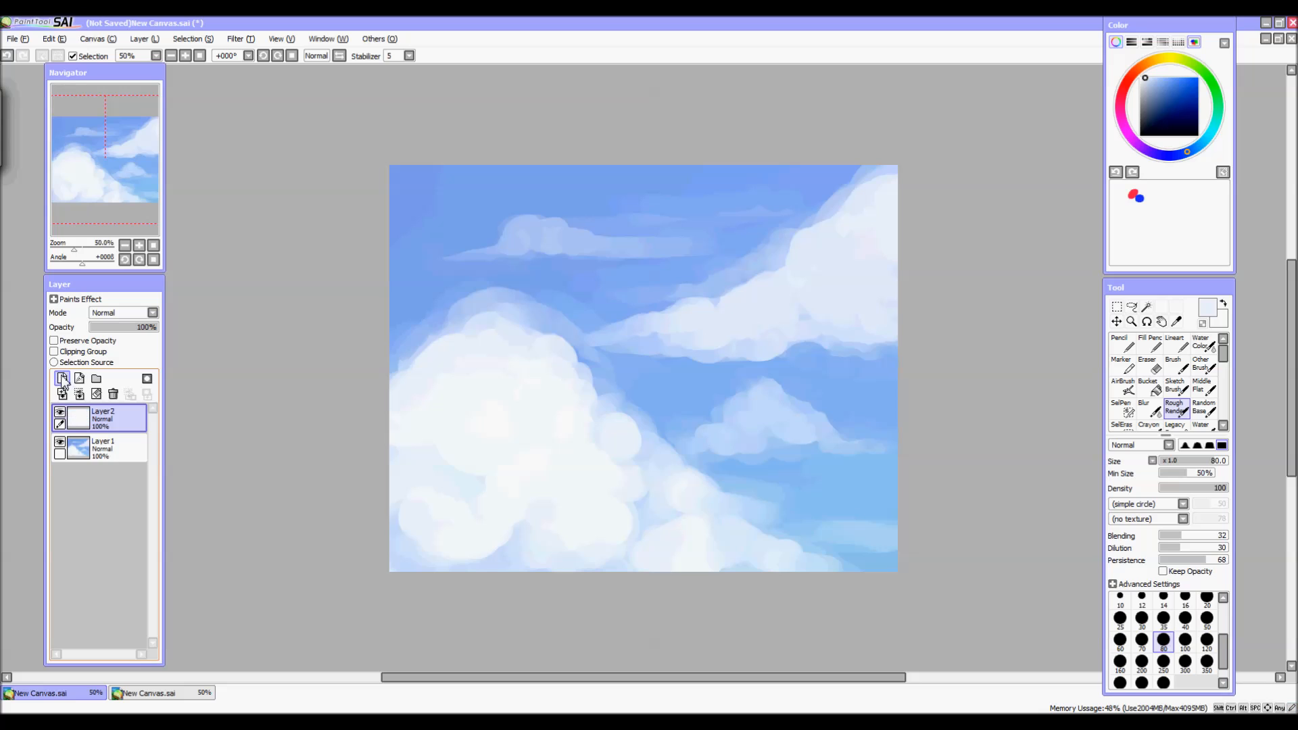
Highlight the rounded edges of the large lower-left cloud and its lower puffs with near-white Pencil lines at size 40
{"action": "left_click", "coordinate": [1123, 346]}
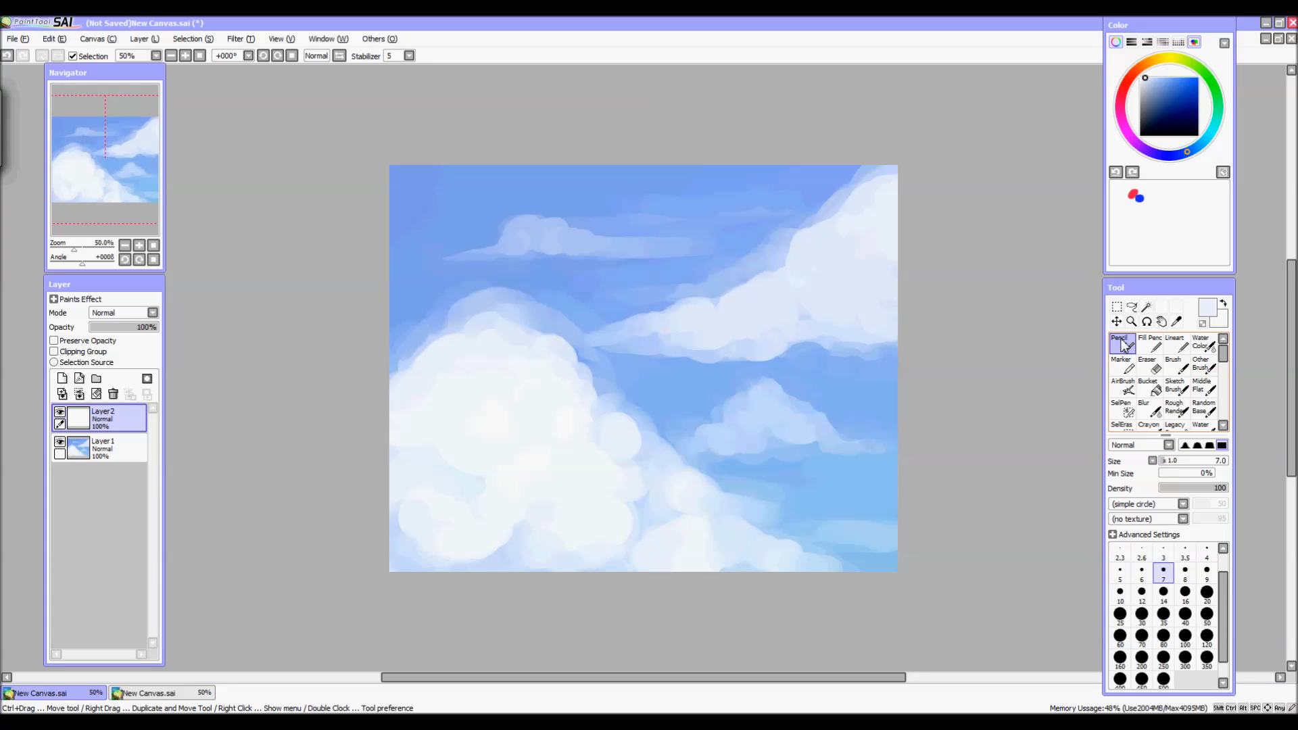
{"action": "left_click", "coordinate": [1185, 615]}
{"action": "left_click", "coordinate": [1151, 243], "text": "alt"}
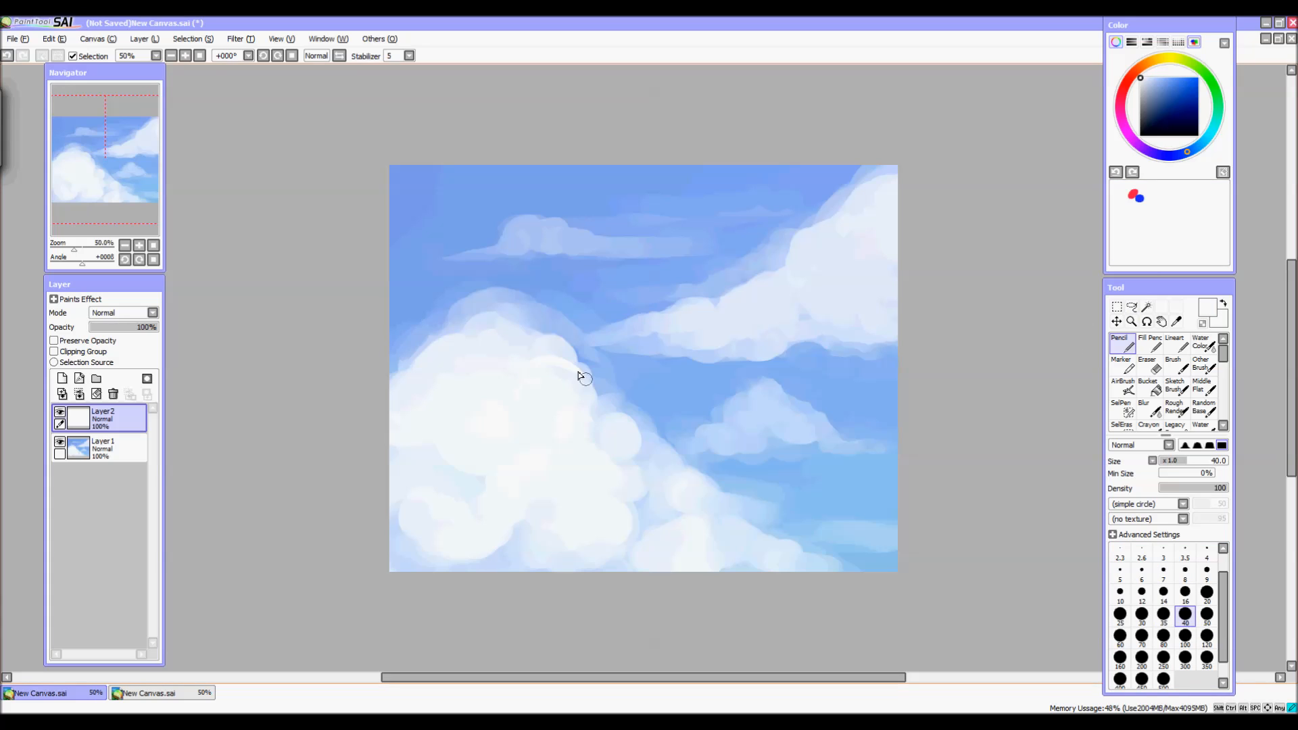
{"action": "key", "text": "ctrl+z"}
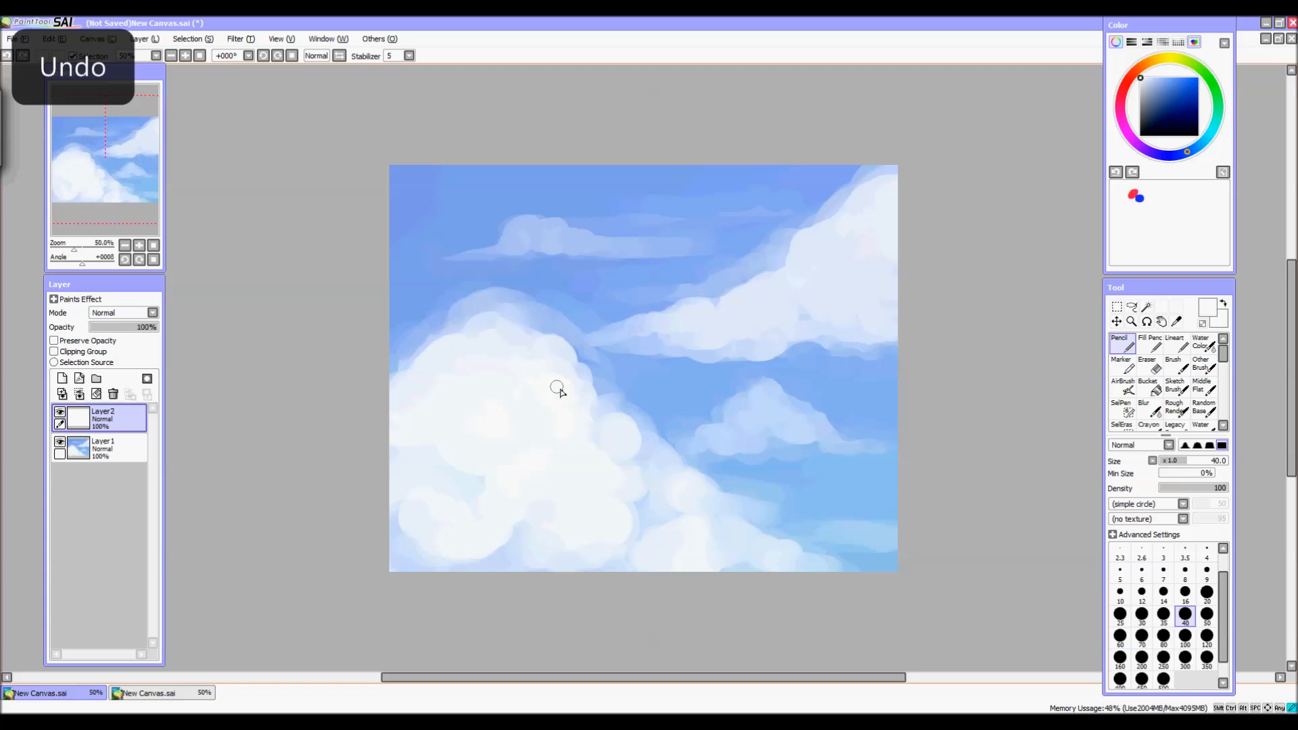
{"action": "key", "text": "ctrl+z"}
{"action": "left_click_drag", "start_coordinate": [557, 384], "coordinate": [581, 382]}
{"action": "mouse_move", "coordinate": [601, 412]}
{"action": "left_mouse_down"}
{"action": "mouse_move", "coordinate": [629, 419]}
{"action": "mouse_move", "coordinate": [625, 437]}
{"action": "mouse_move", "coordinate": [620, 427]}
{"action": "mouse_move", "coordinate": [621, 414]}
{"action": "mouse_move", "coordinate": [648, 482]}
{"action": "left_mouse_up"}
{"action": "key", "text": "ctrl+z"}
{"action": "left_click_drag", "start_coordinate": [760, 539], "coordinate": [833, 556]}
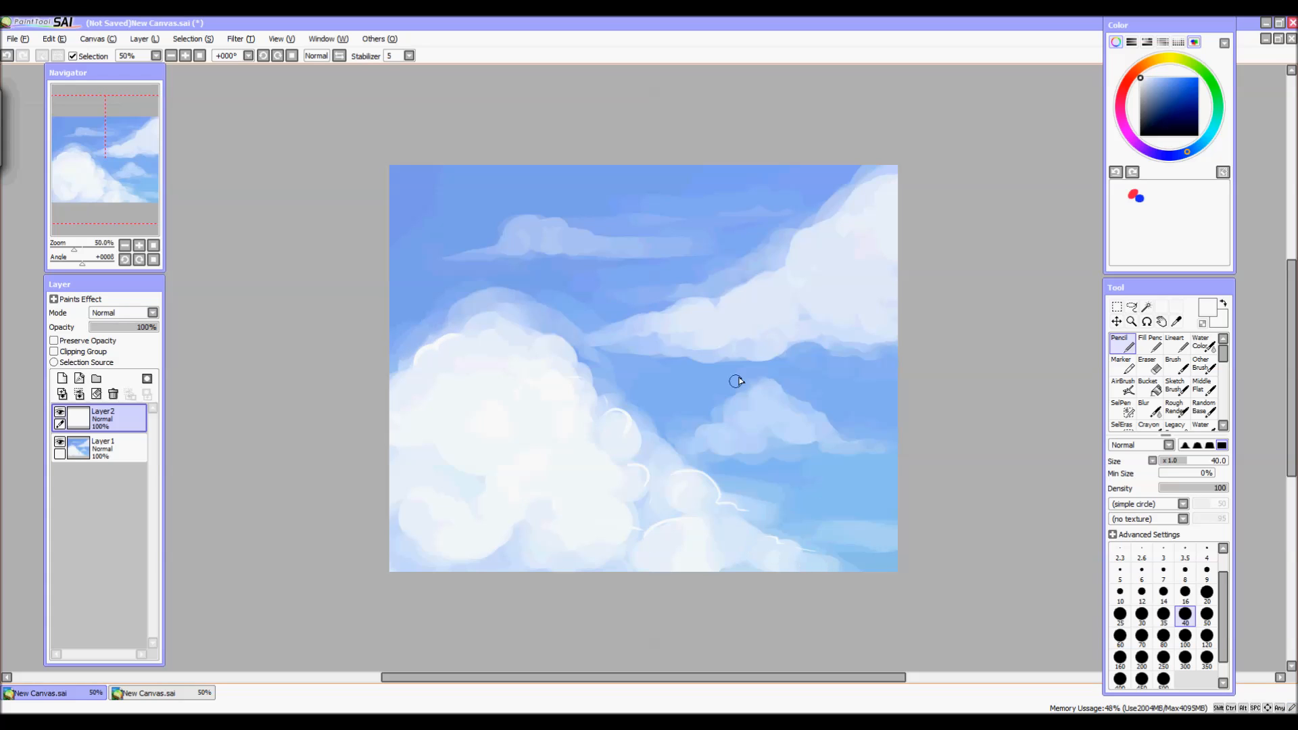
Trace thin highlights along the upper edges of the small middle cloud with a pale tone sampled from the clouds
{"action": "left_click_drag", "start_coordinate": [743, 416], "coordinate": [784, 398]}
{"action": "key", "text": "ctrl+z"}
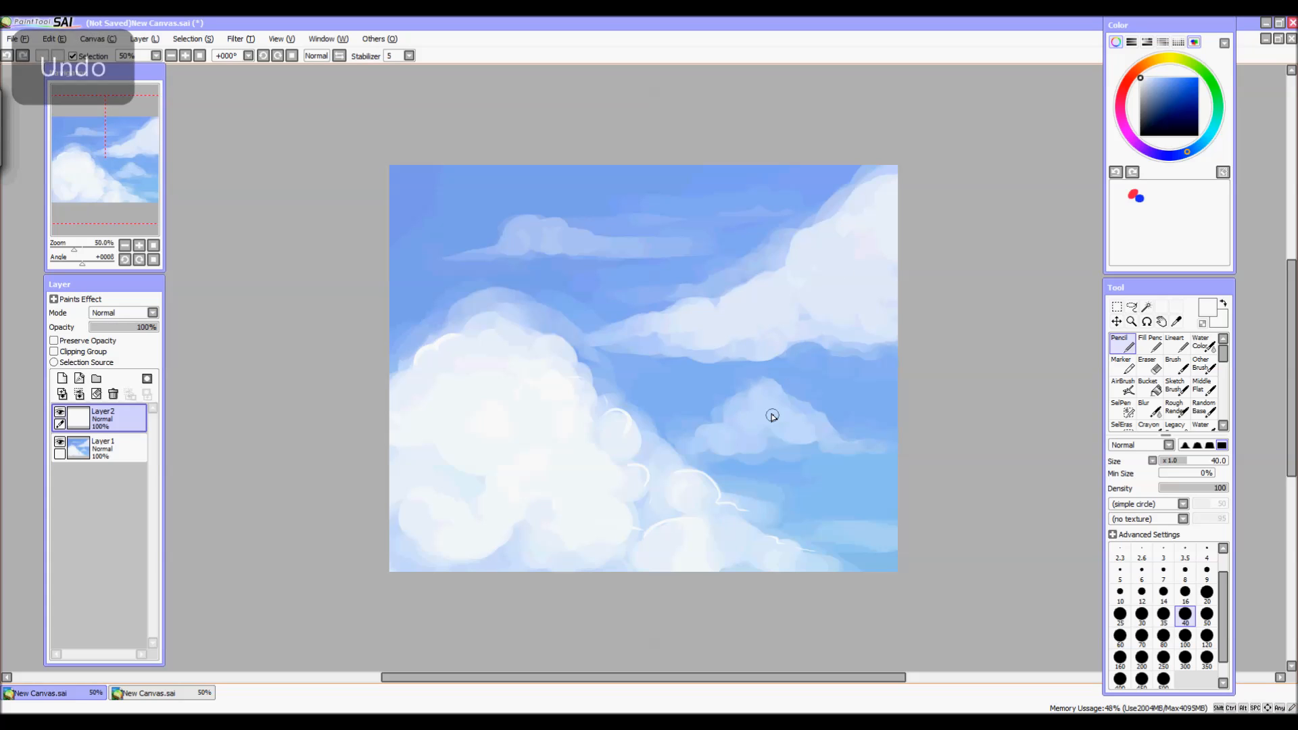
{"action": "key", "text": "x"}
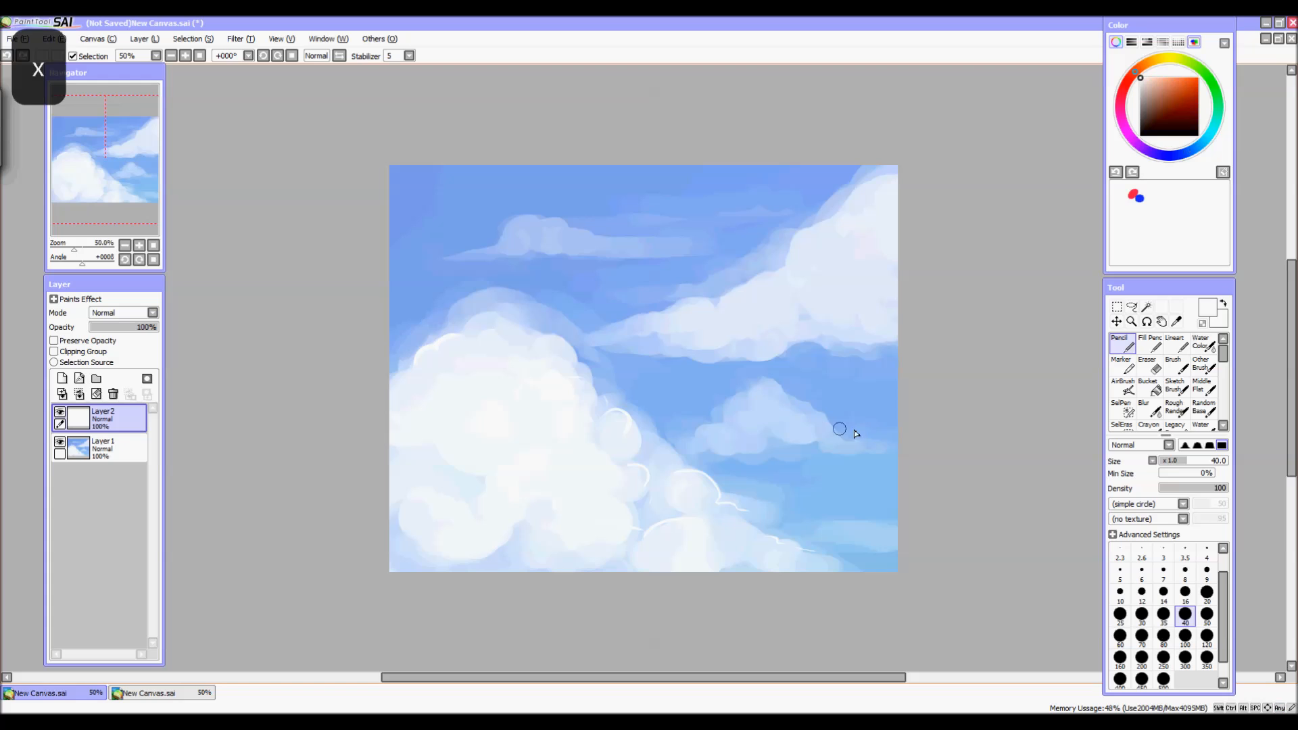
{"action": "left_click", "coordinate": [760, 436], "text": "alt"}
{"action": "left_click", "coordinate": [628, 445], "text": "alt"}
{"action": "left_click_drag", "start_coordinate": [777, 391], "coordinate": [842, 435]}
{"action": "key", "text": "ctrl+z"}
{"action": "key", "text": "ctrl+z"}
{"action": "key", "text": "ctrl+z"}
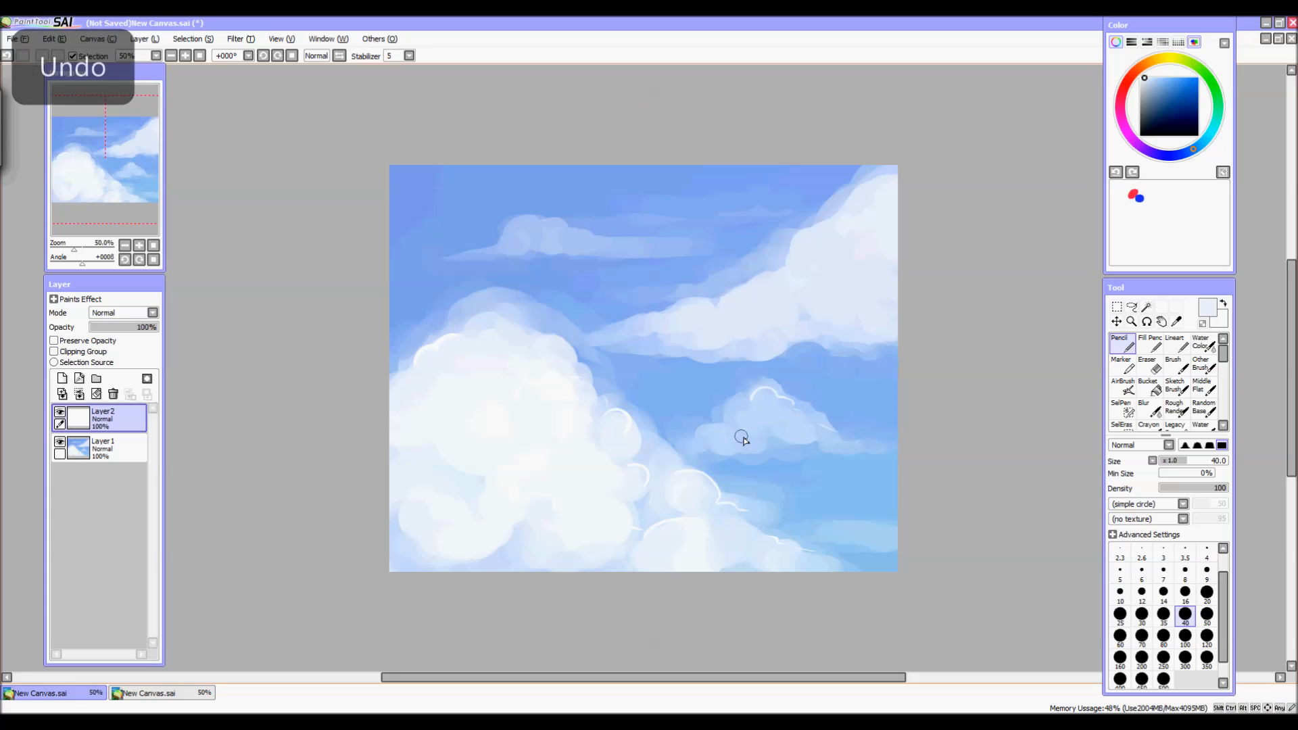
{"action": "key", "text": "ctrl+z"}
{"action": "left_click_drag", "start_coordinate": [672, 430], "coordinate": [718, 423]}
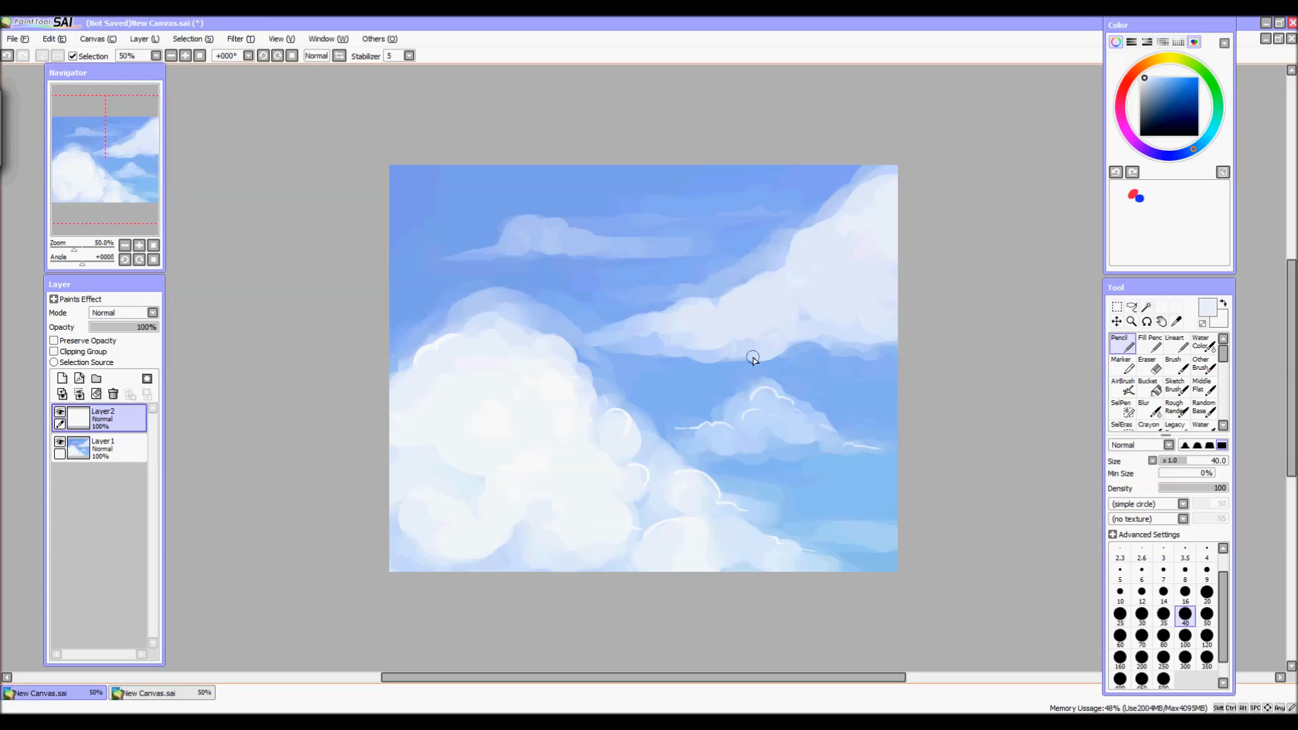
Draw near-white highlights along the upper-right cloud's top edge and sampled pale ones along the small upper-left cloud
{"action": "key", "text": "ctrl+z"}
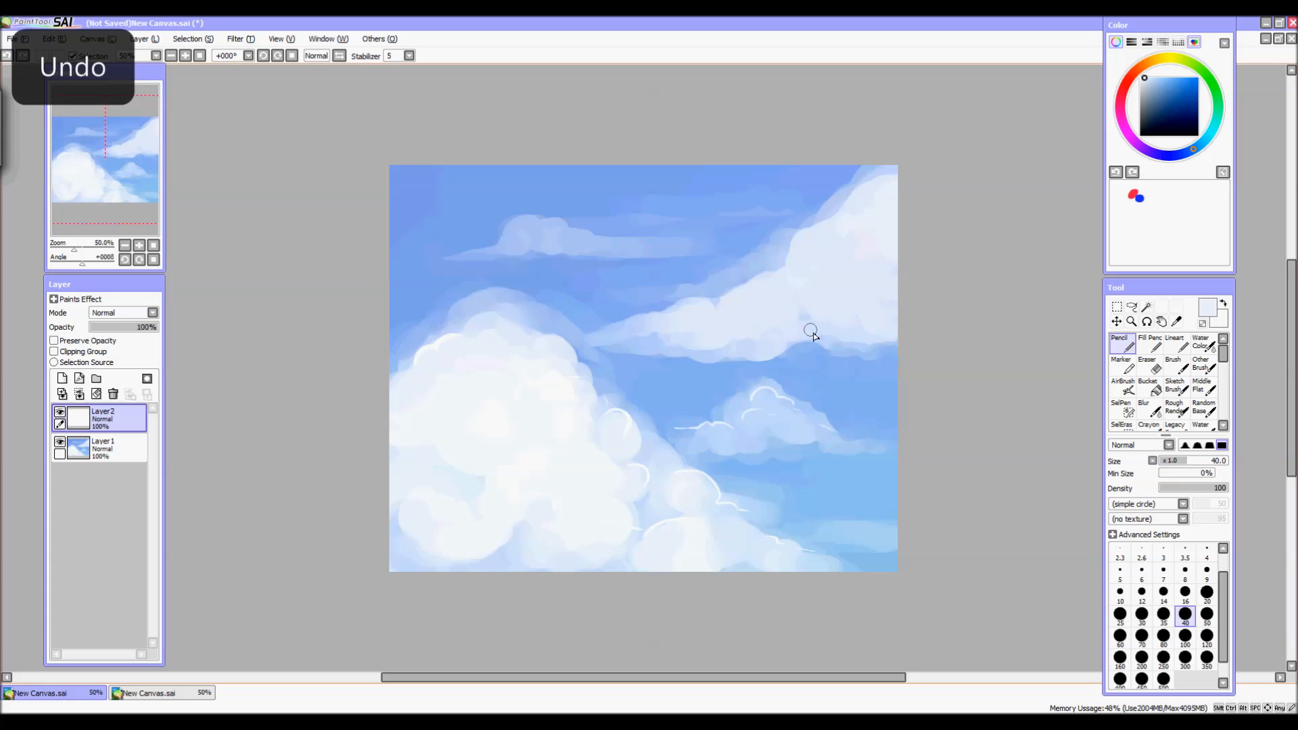
{"action": "key", "text": "x"}
{"action": "key", "text": "ctrl+z"}
{"action": "mouse_move", "coordinate": [879, 196]}
{"action": "left_mouse_down"}
{"action": "mouse_move", "coordinate": [781, 248]}
{"action": "mouse_move", "coordinate": [791, 273]}
{"action": "left_mouse_up"}
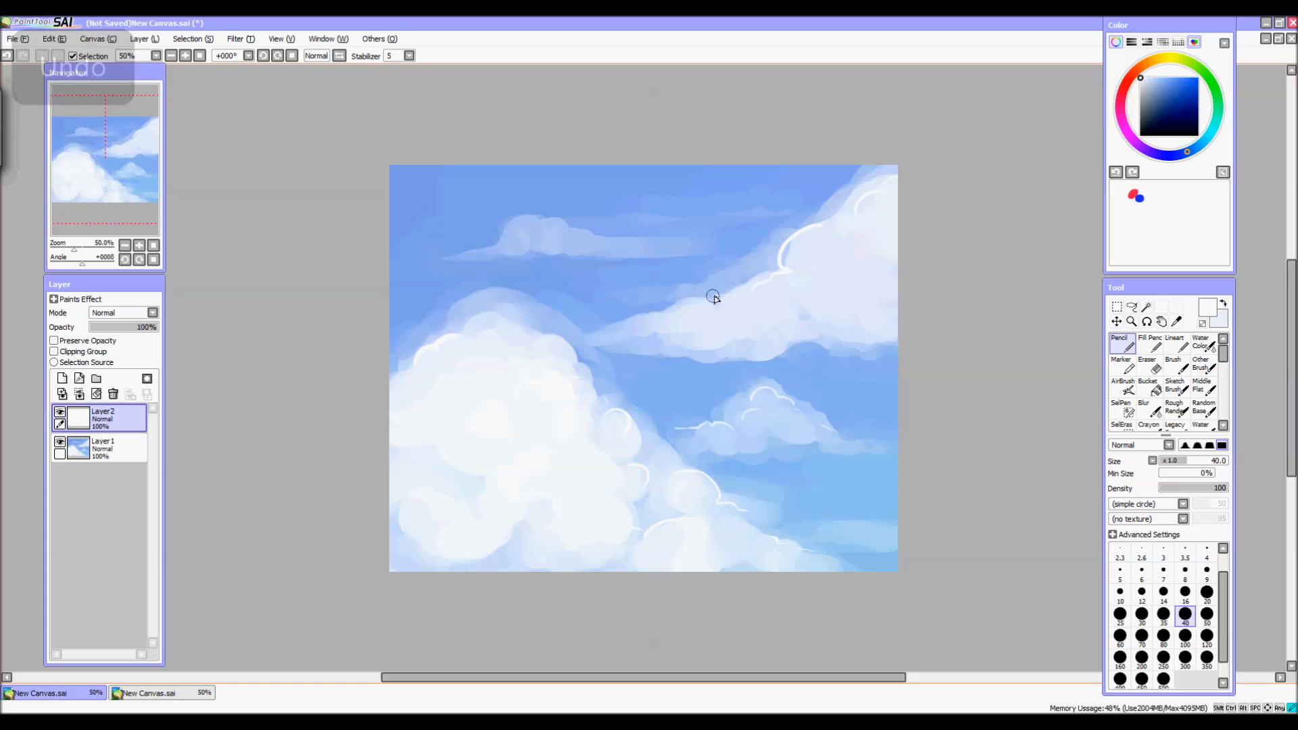
{"action": "left_click_drag", "start_coordinate": [672, 303], "coordinate": [626, 311]}
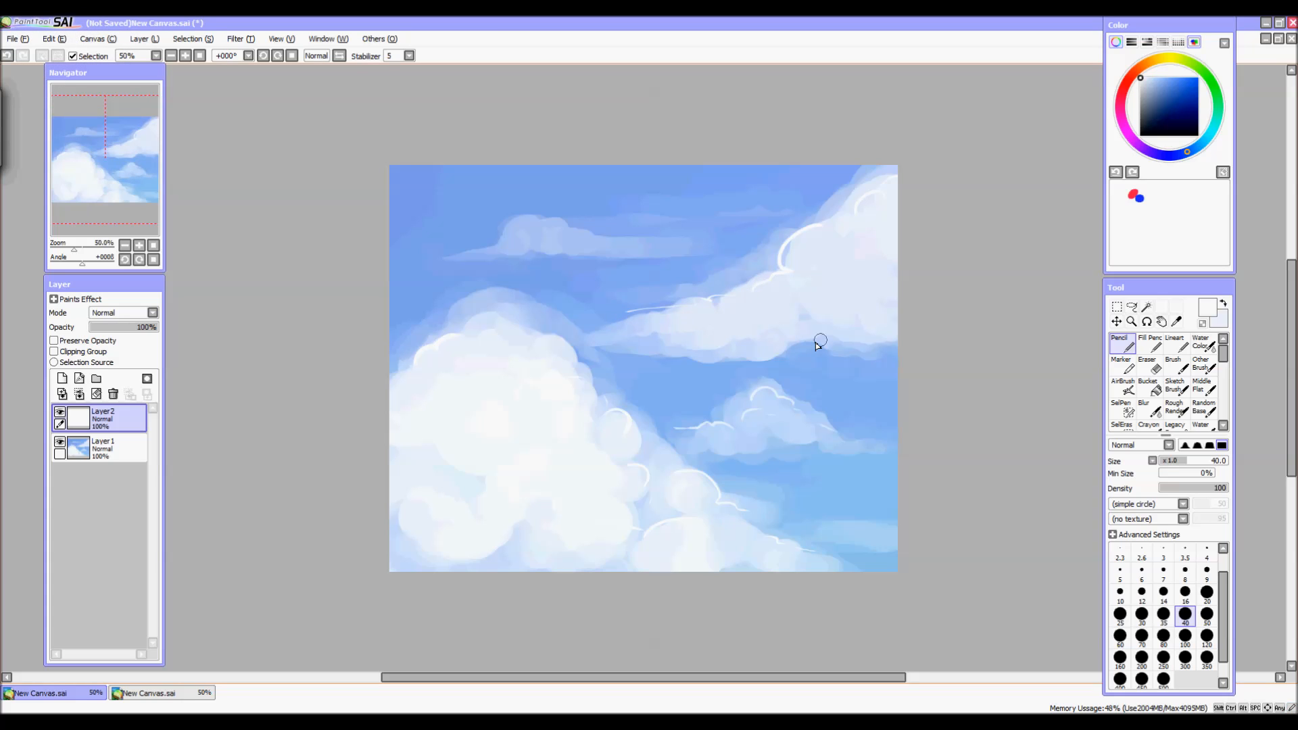
{"action": "key", "text": "ctrl+z"}
{"action": "left_click", "coordinate": [615, 435], "text": "alt"}
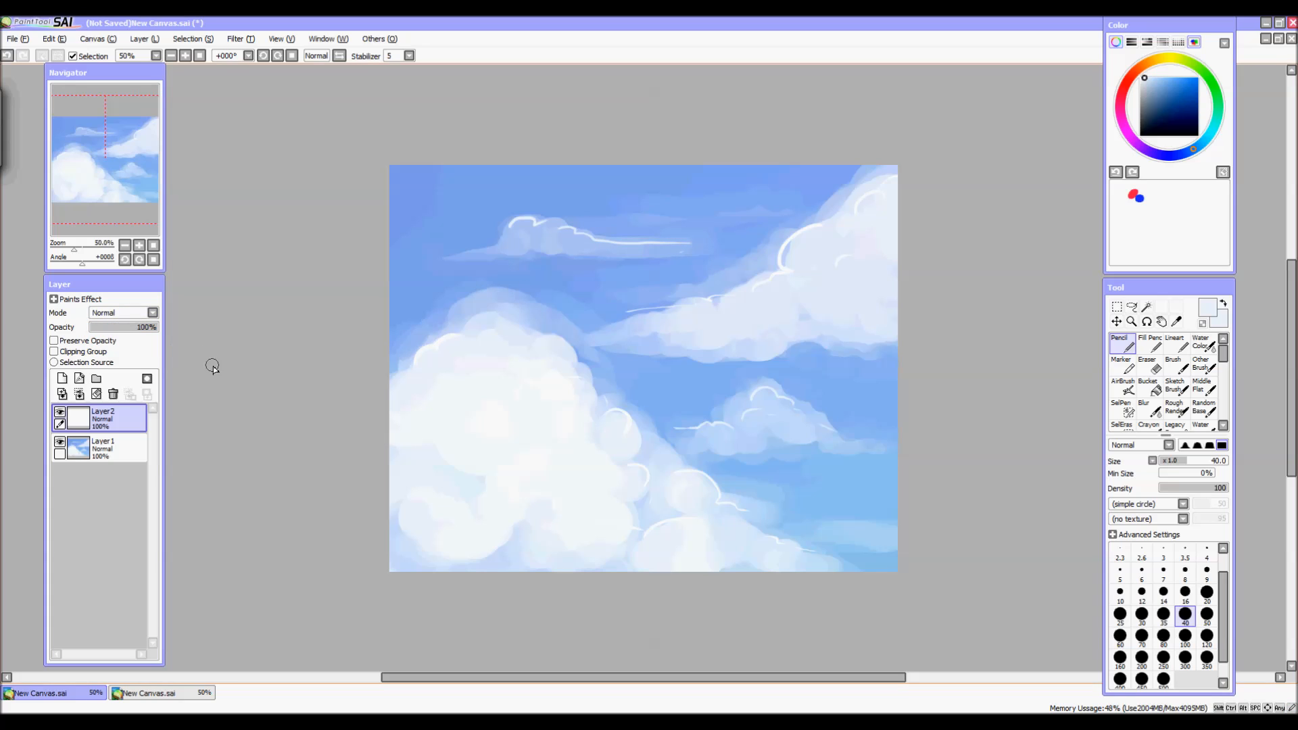
Lower the opacity of the highlight layer and merge it into the painted sky layer
{"action": "left_click", "coordinate": [114, 326]}
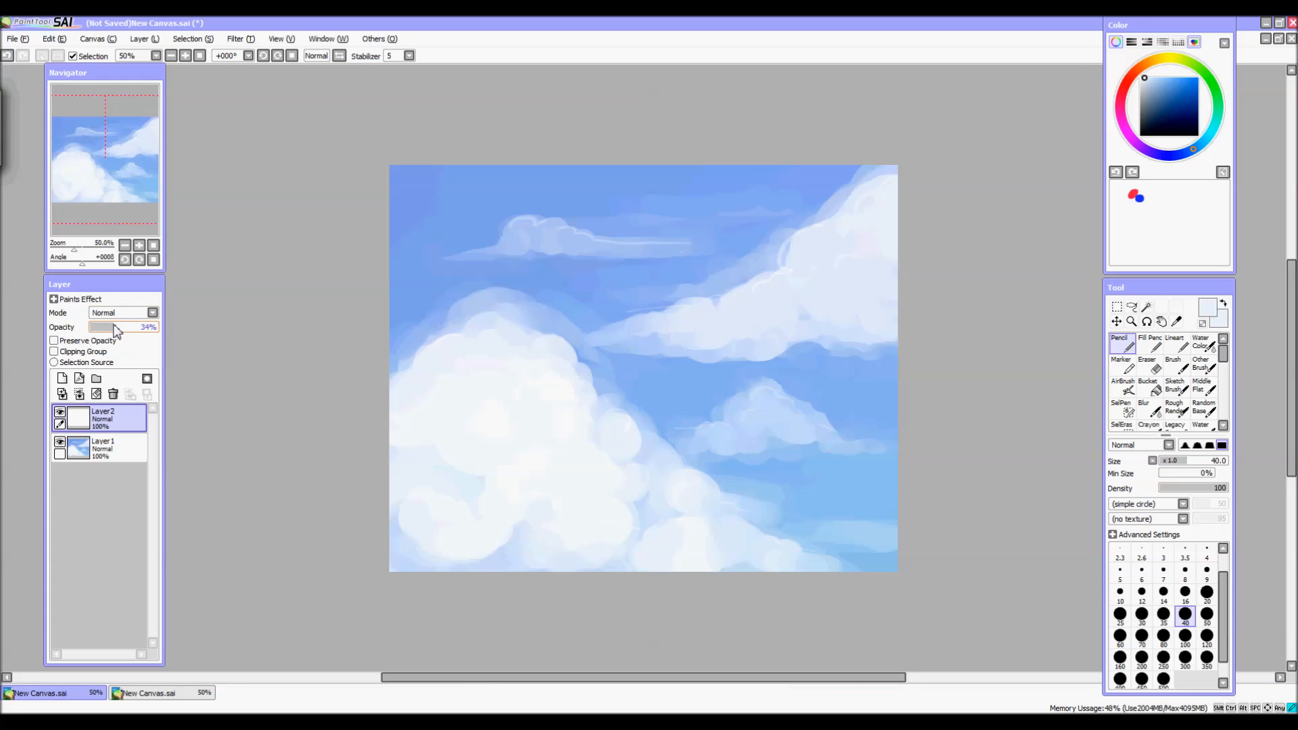
{"action": "mouse_move", "coordinate": [140, 328]}
{"action": "left_mouse_down"}
{"action": "mouse_move", "coordinate": [116, 331]}
{"action": "mouse_move", "coordinate": [140, 331]}
{"action": "left_mouse_up"}
{"action": "left_click", "coordinate": [78, 395]}
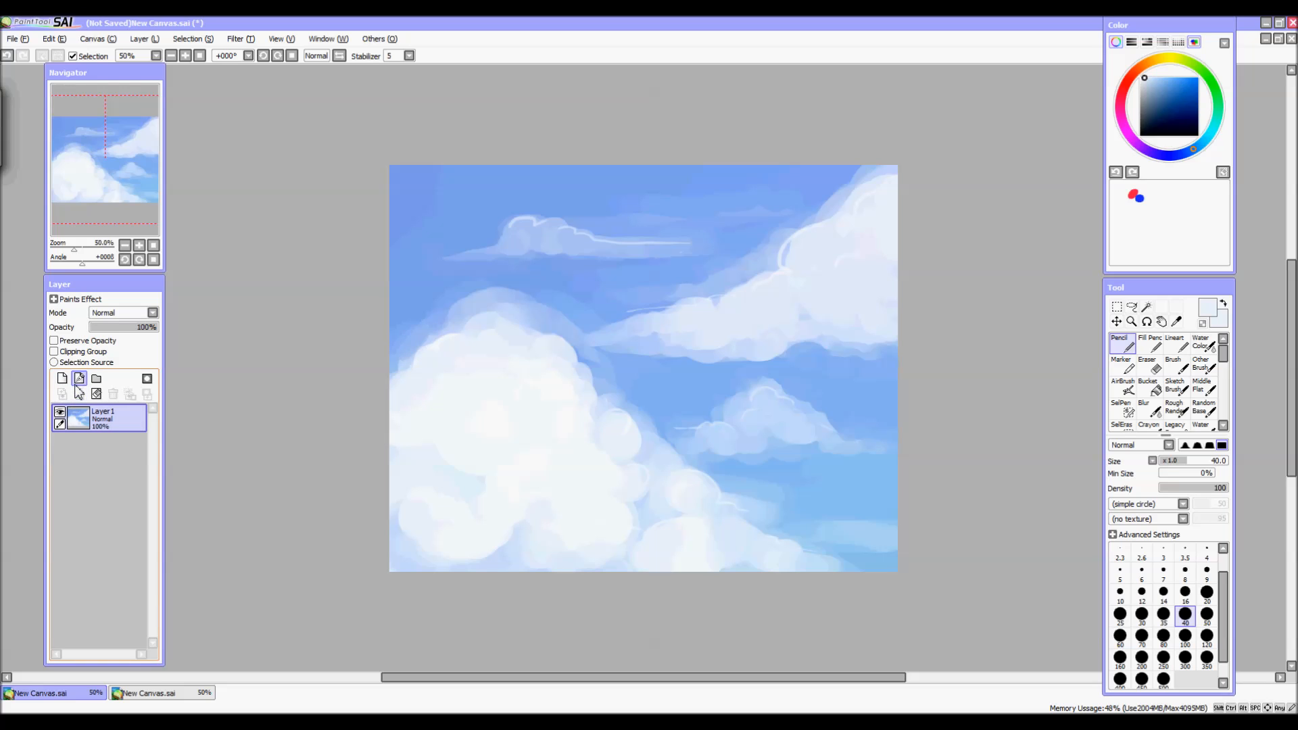
On a new layer, paint near-white puffs over the lower clouds and upper-right cloud with the Rough Random brush at size 120
{"action": "left_click", "coordinate": [62, 377]}
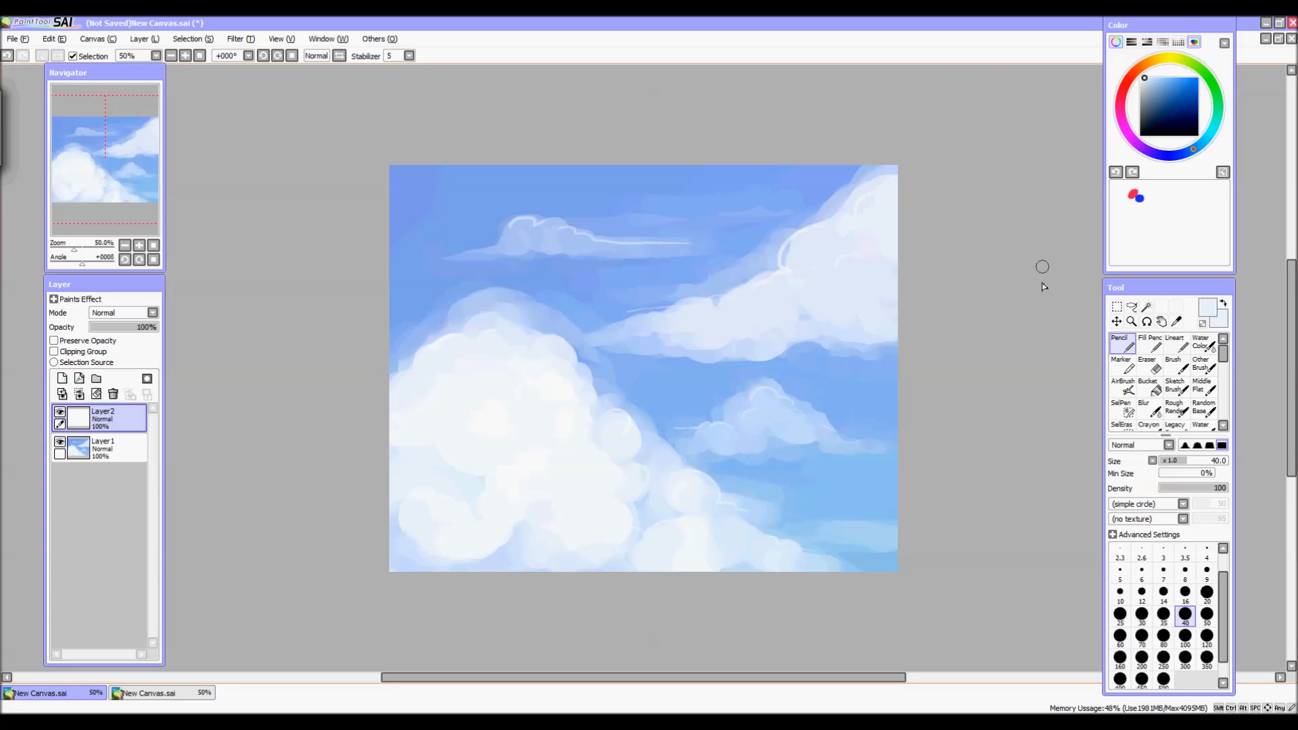
{"action": "key", "text": "x"}
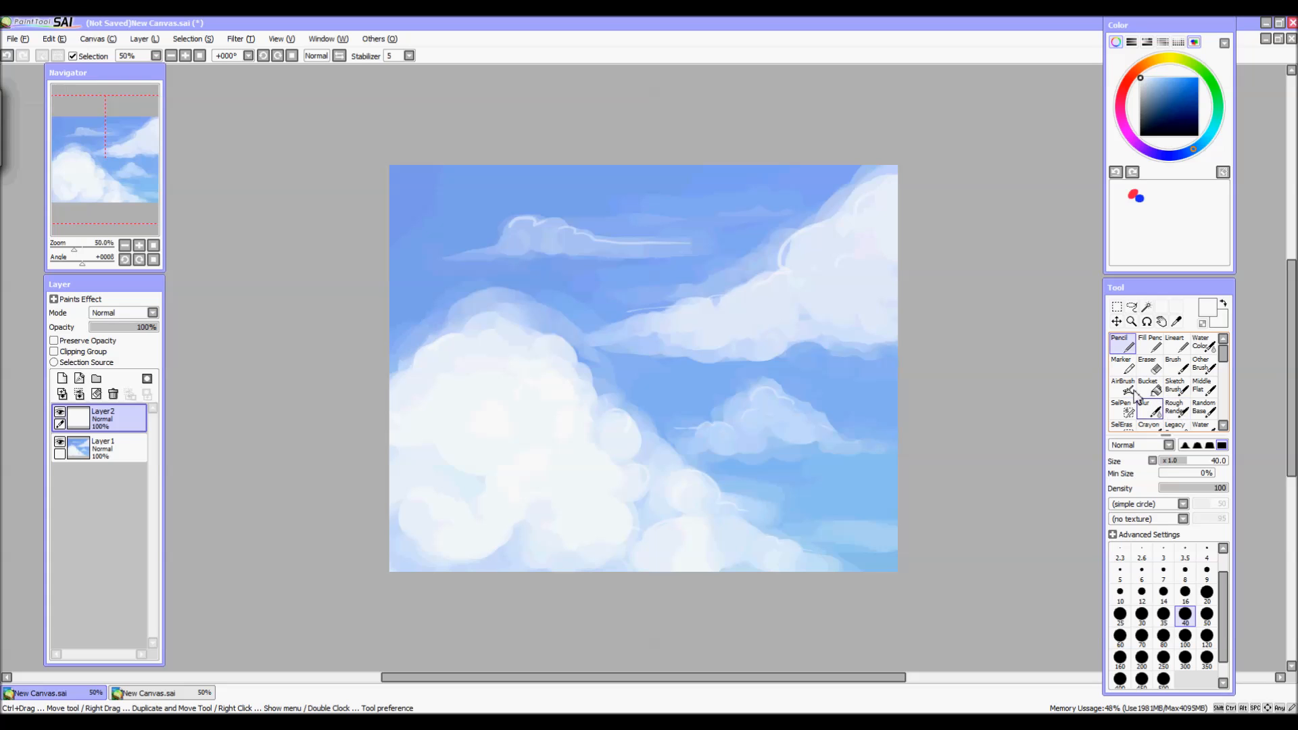
{"action": "left_click", "coordinate": [1176, 411]}
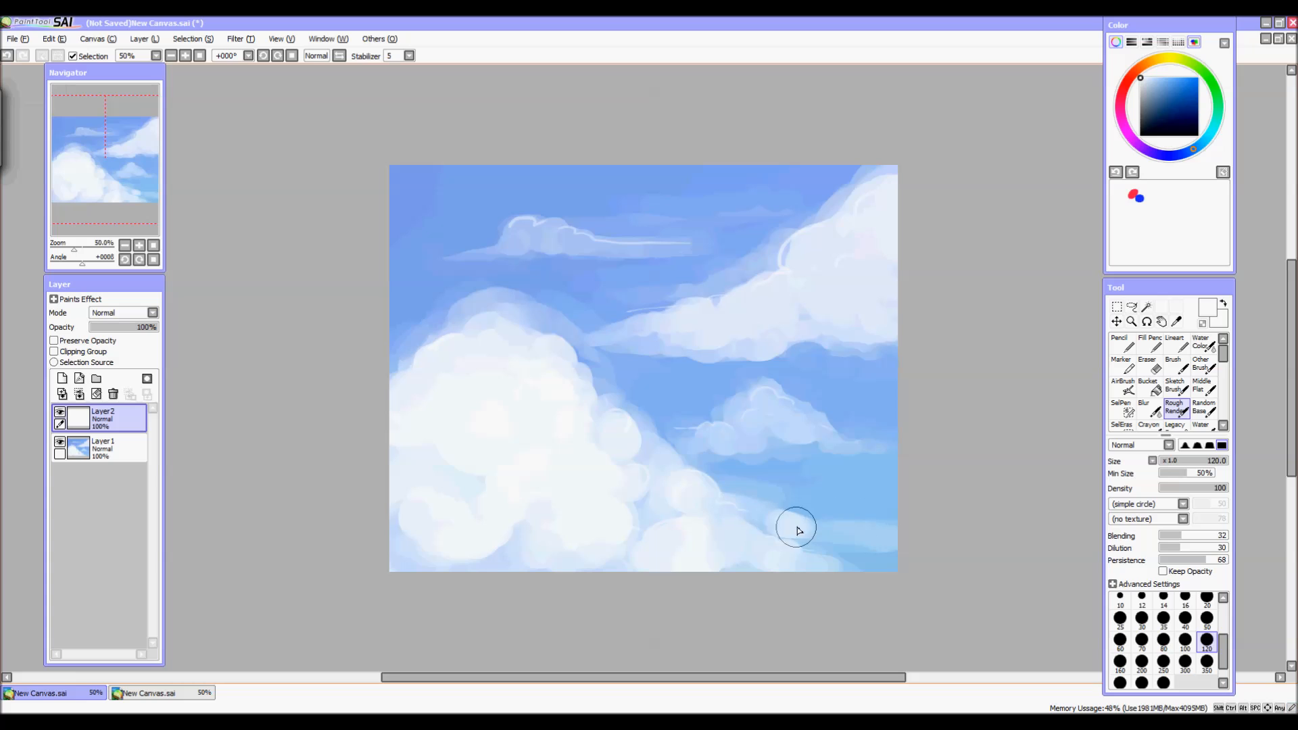
{"action": "key", "text": "ctrl+z"}
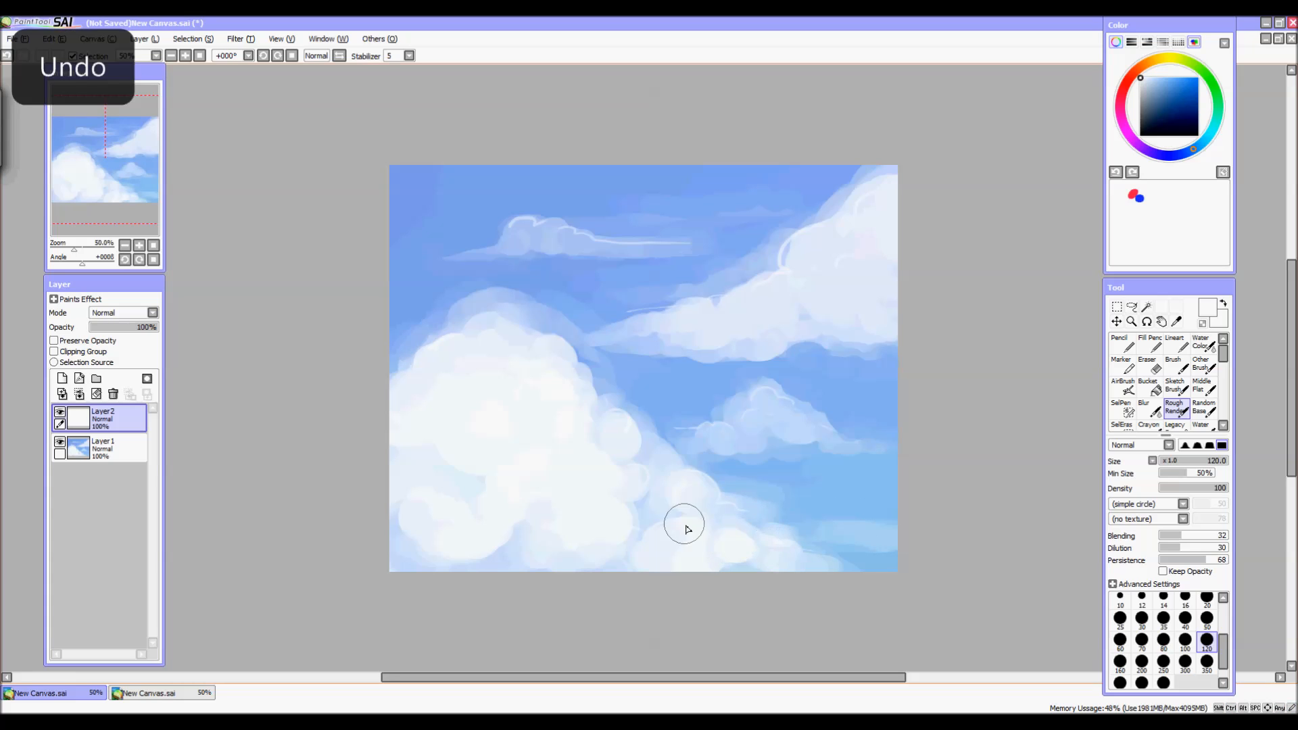
{"action": "left_click_drag", "start_coordinate": [803, 509], "coordinate": [817, 504]}
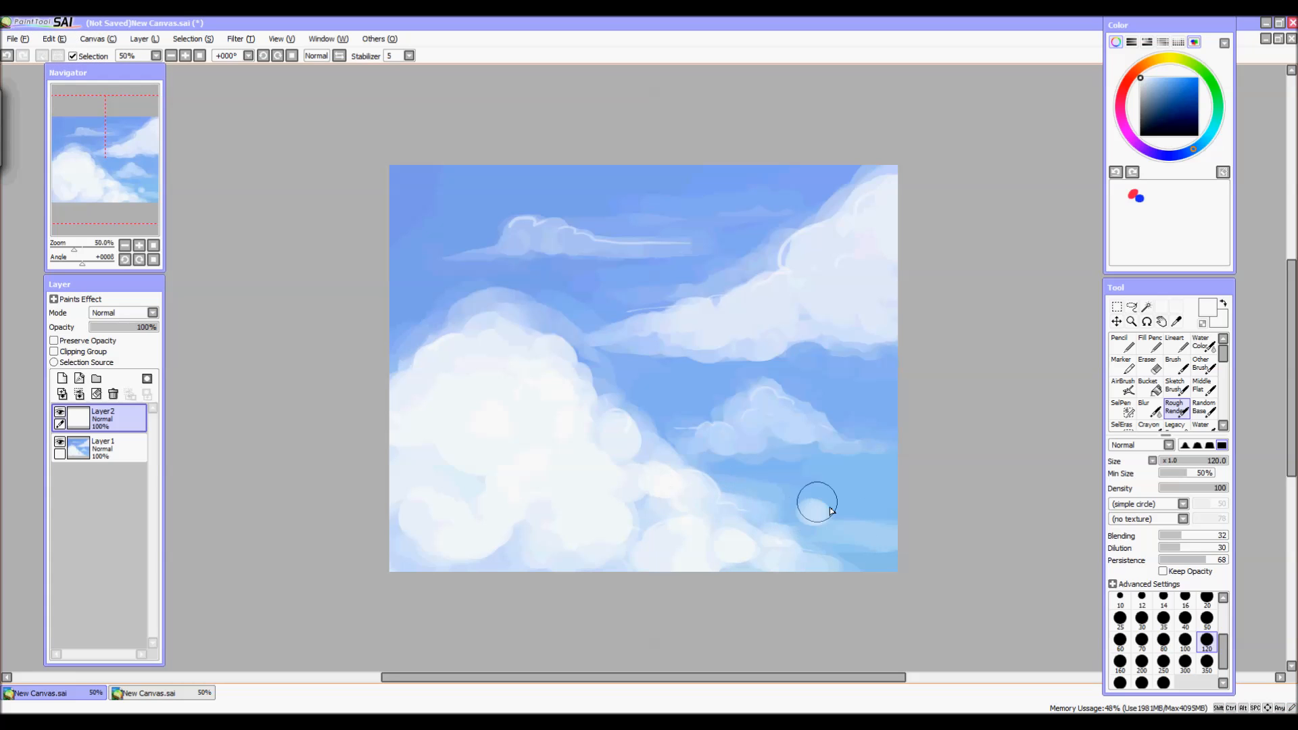
{"action": "key", "text": "ctrl+z"}
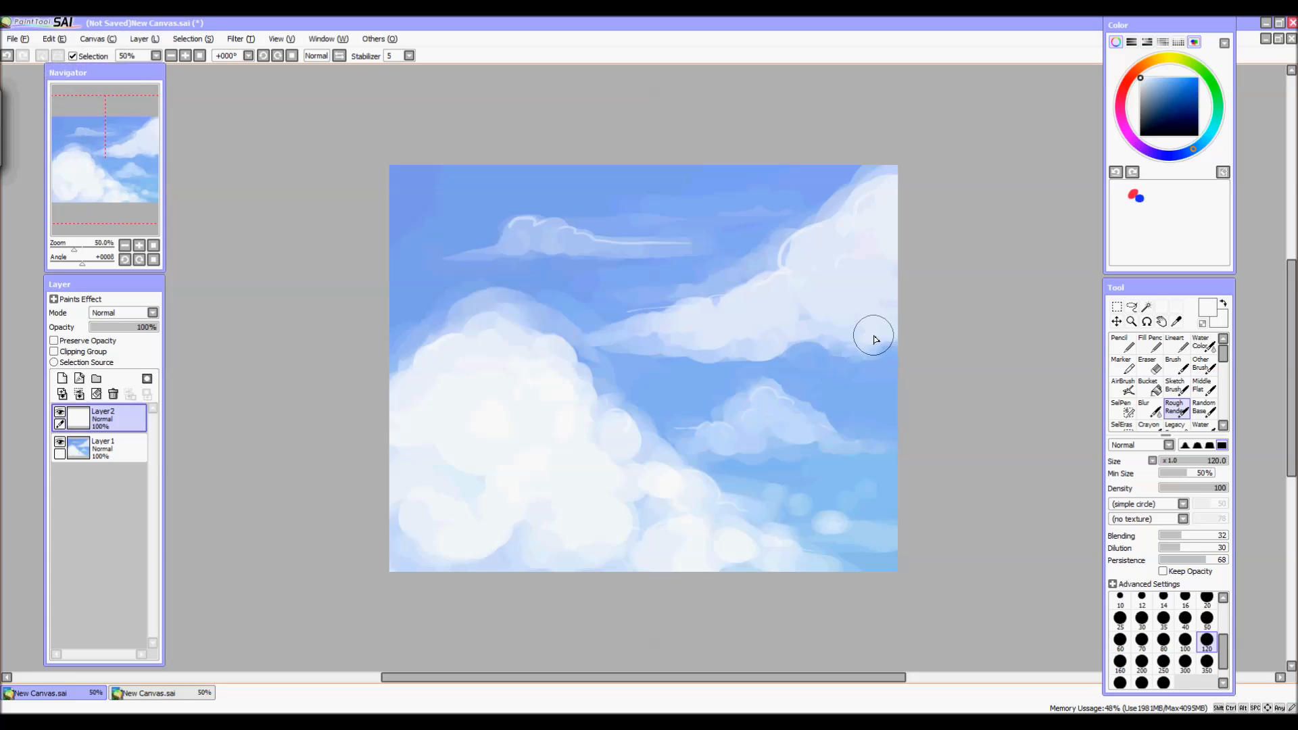
{"action": "mouse_move", "coordinate": [761, 320]}
{"action": "left_mouse_down"}
{"action": "mouse_move", "coordinate": [800, 309]}
{"action": "mouse_move", "coordinate": [817, 277]}
{"action": "mouse_move", "coordinate": [862, 256]}
{"action": "mouse_move", "coordinate": [850, 263]}
{"action": "mouse_move", "coordinate": [884, 214]}
{"action": "left_mouse_up"}
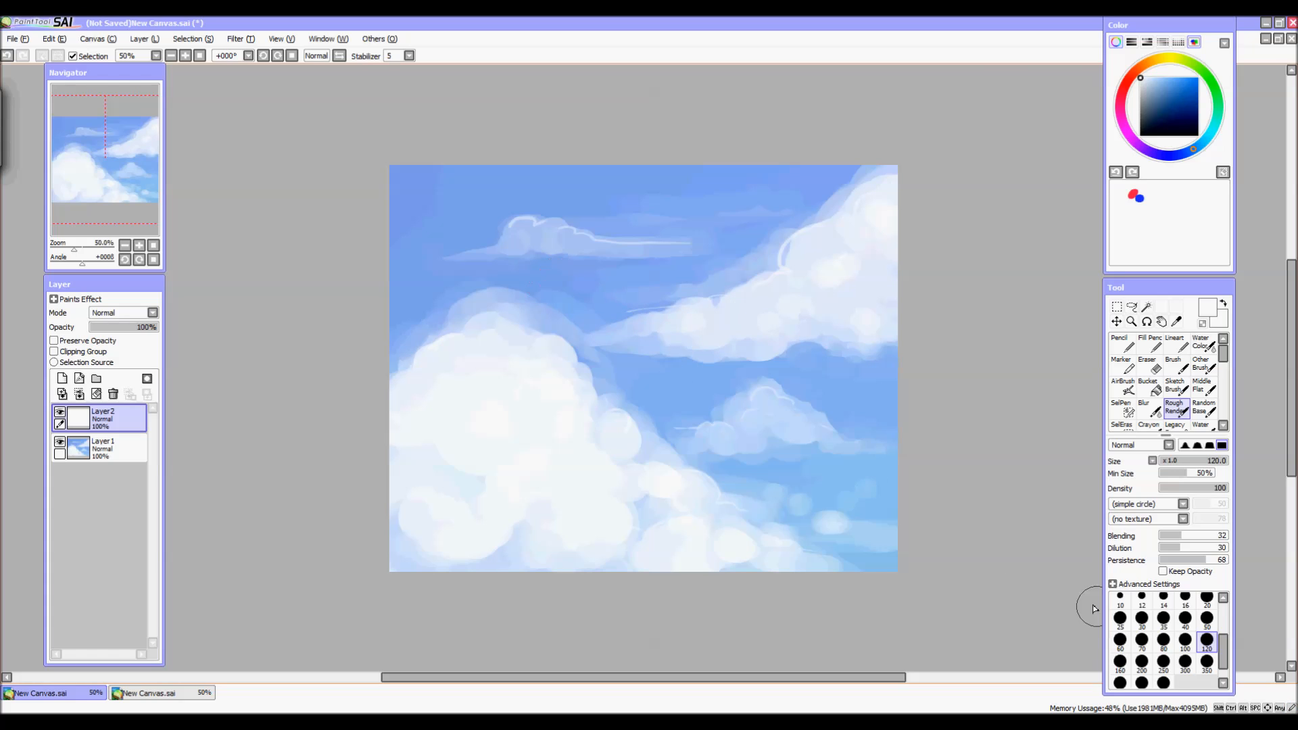
Dab small wispy cloud bits around the upper-left cloud and across the upper sky with the brush at size 35
{"action": "left_click", "coordinate": [1164, 618]}
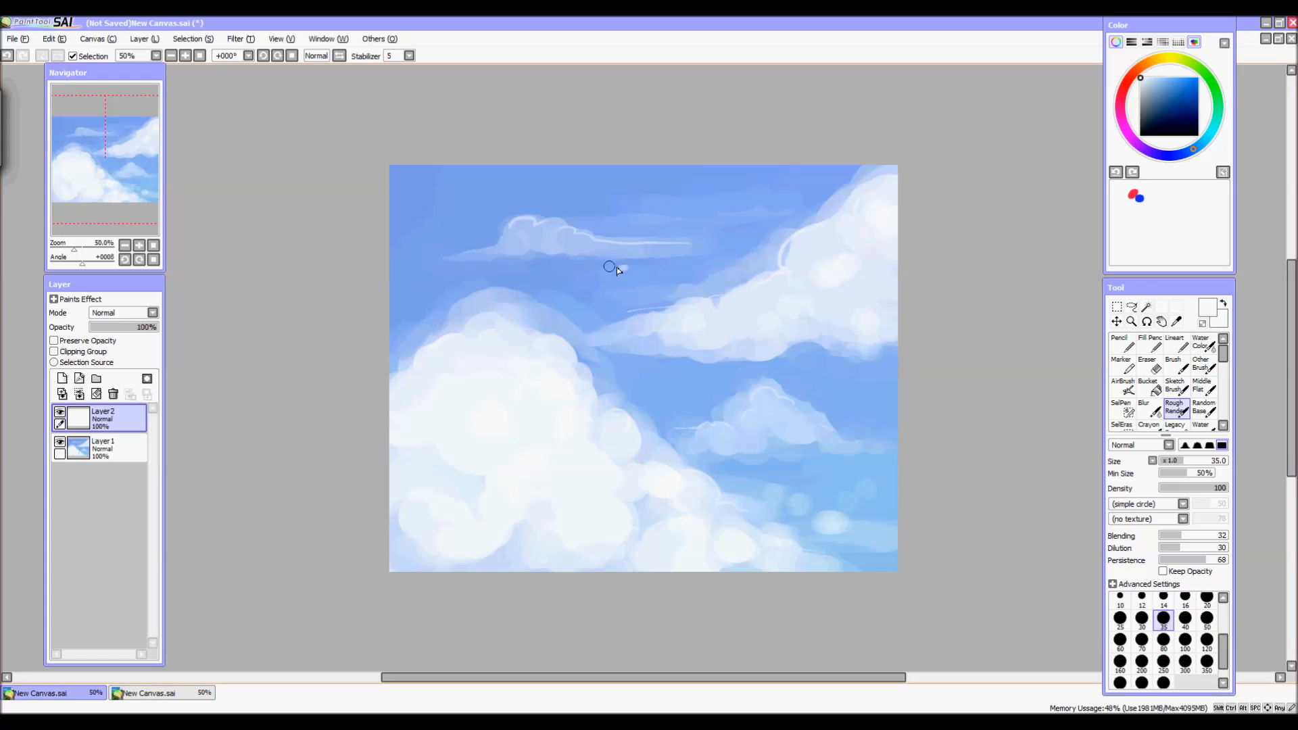
{"action": "key", "text": "ctrl+z"}
{"action": "key", "text": "ctrl+z"}
{"action": "left_click_drag", "start_coordinate": [649, 265], "coordinate": [659, 265]}
{"action": "left_click", "coordinate": [673, 263]}
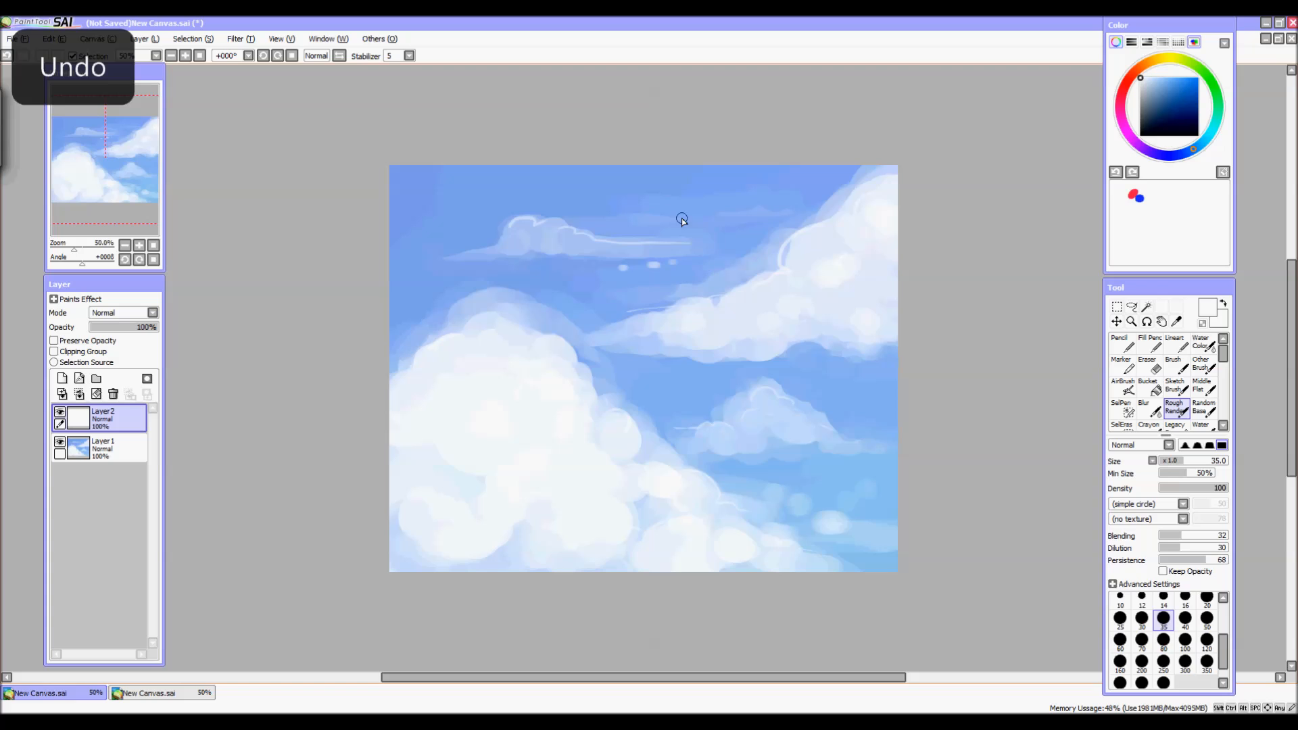
{"action": "left_click_drag", "start_coordinate": [701, 215], "coordinate": [713, 214]}
{"action": "left_click", "coordinate": [709, 206]}
{"action": "left_click", "coordinate": [434, 229]}
Reduce the opacity of the layer with the puffs and dabs and merge it into the painted sky layer
{"action": "left_click_drag", "start_coordinate": [118, 332], "coordinate": [116, 332]}
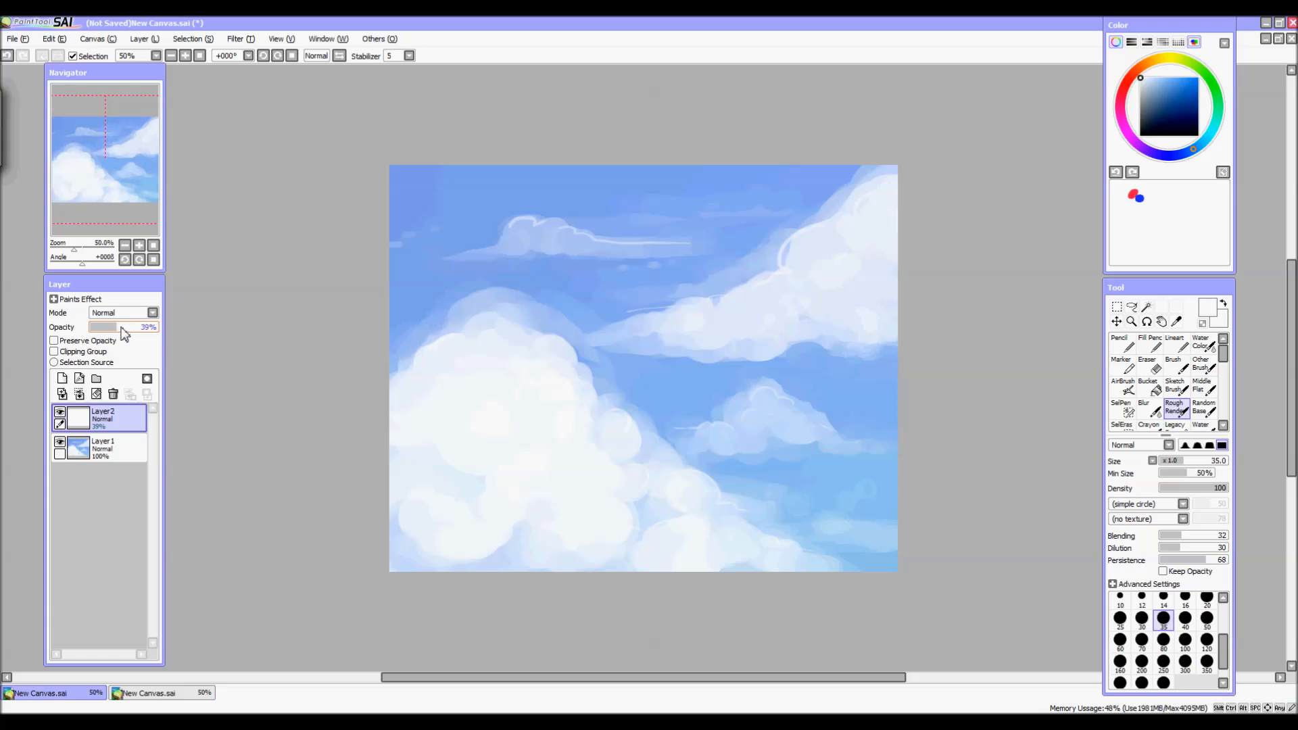
{"action": "left_click", "coordinate": [79, 395]}
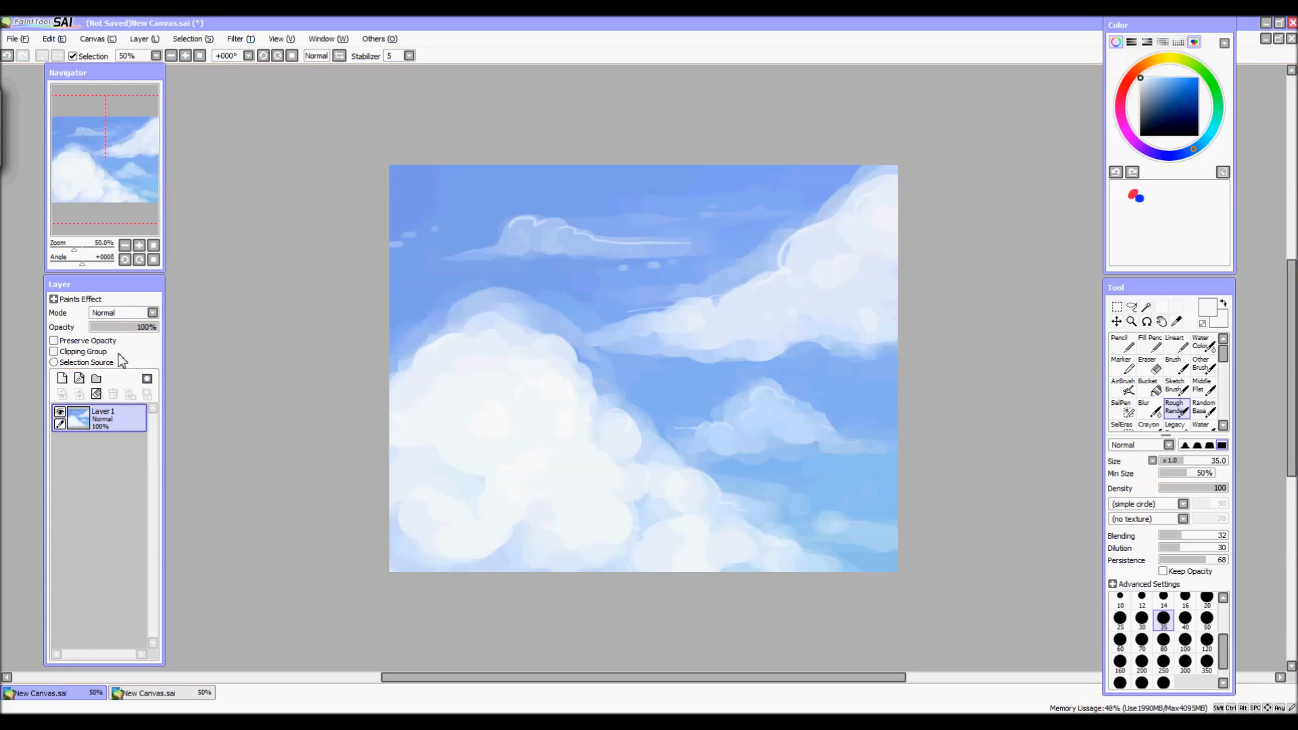
Add a new layer above the painted sky and set its blending mode to Luminosity
{"action": "left_click", "coordinate": [62, 378]}
{"action": "left_click", "coordinate": [116, 316]}
{"action": "left_click", "coordinate": [115, 317]}
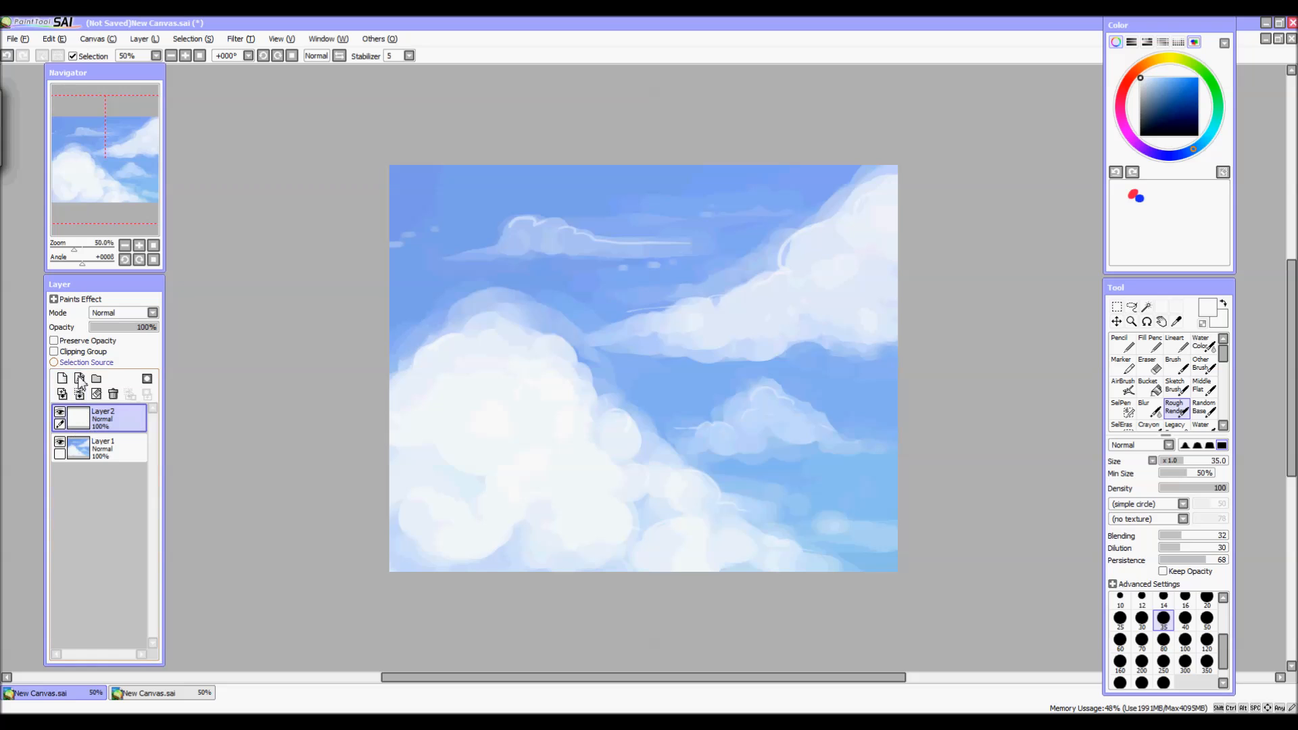
{"action": "left_click", "coordinate": [106, 312]}
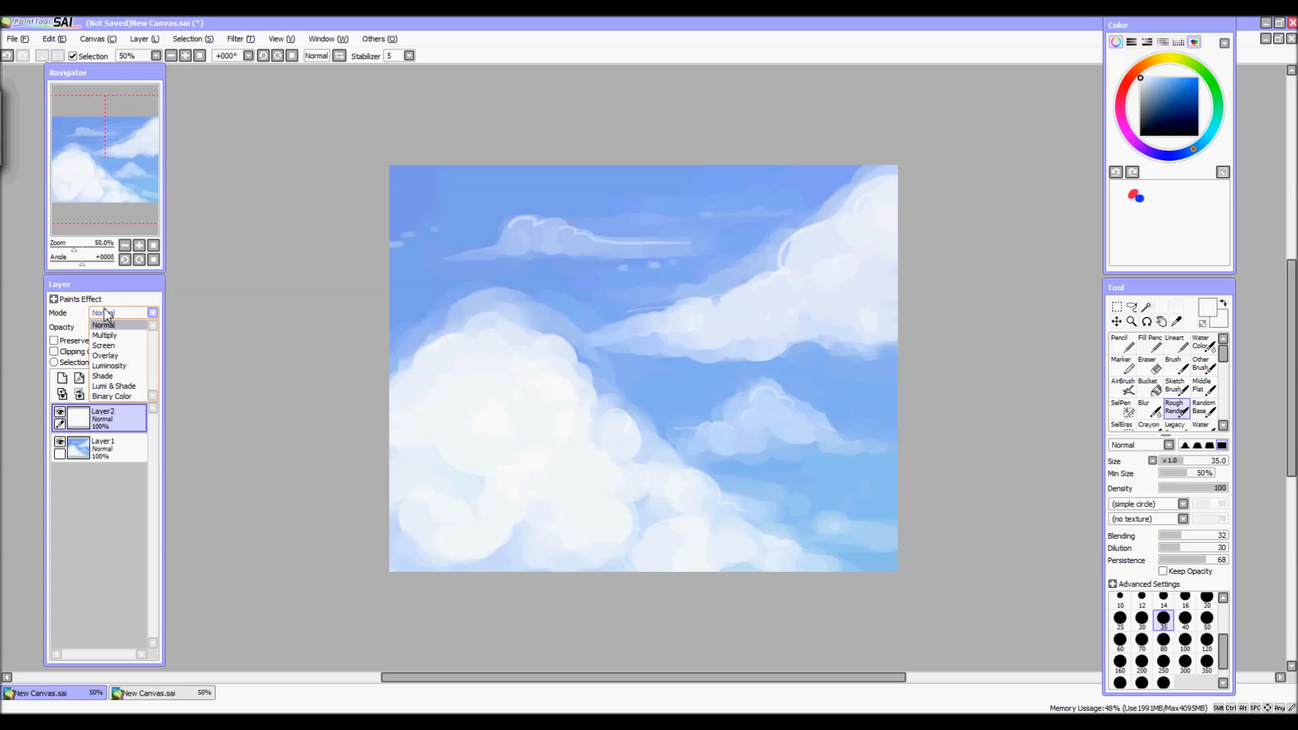
{"action": "left_click", "coordinate": [112, 365]}
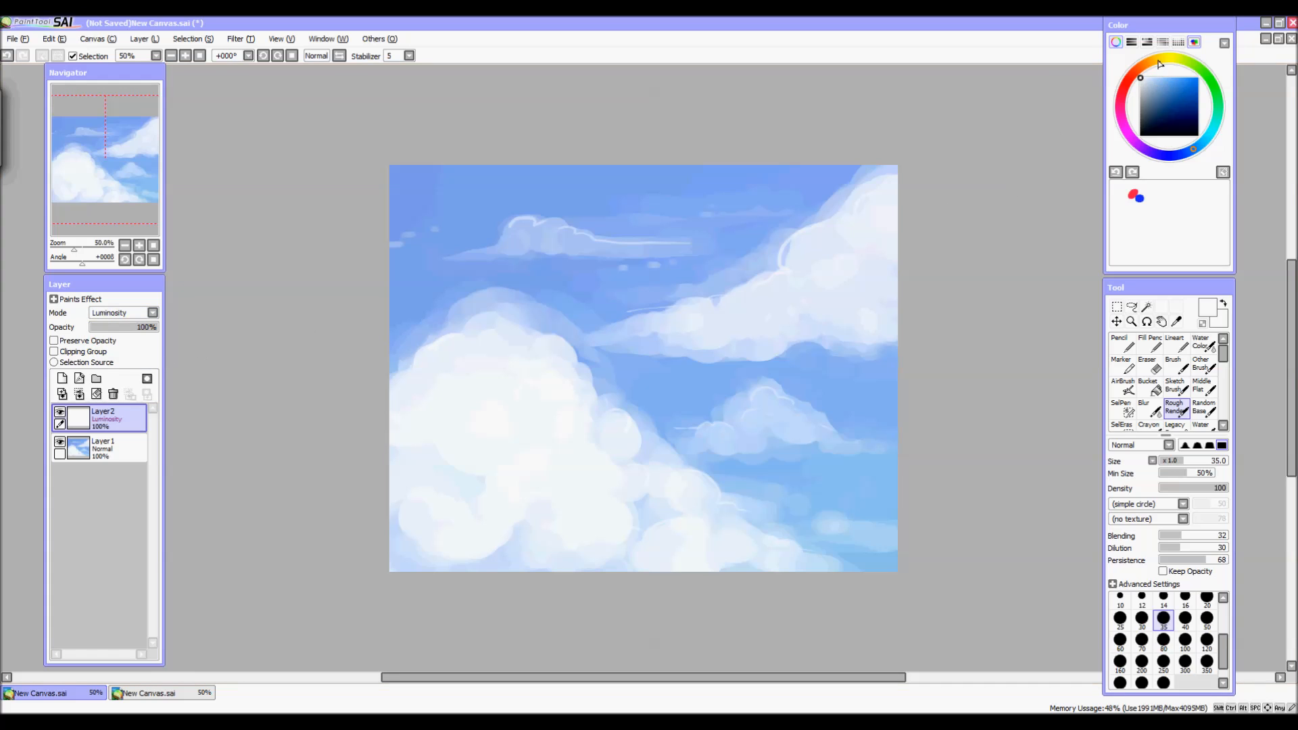
Brush a pale yellow glow over the sky and clouds with the Water Color brush at size 500 and set the layer's opacity to 60%
{"action": "left_click", "coordinate": [1157, 61]}
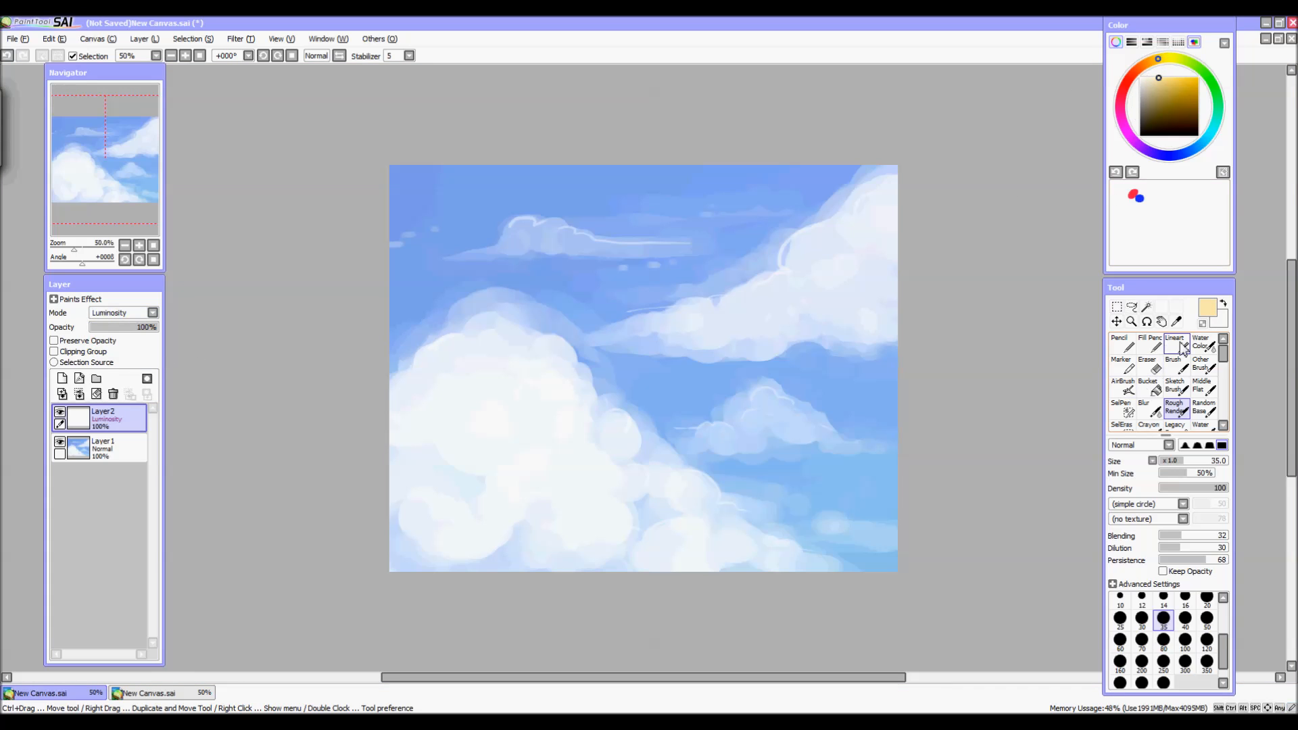
{"action": "left_click", "coordinate": [1202, 344]}
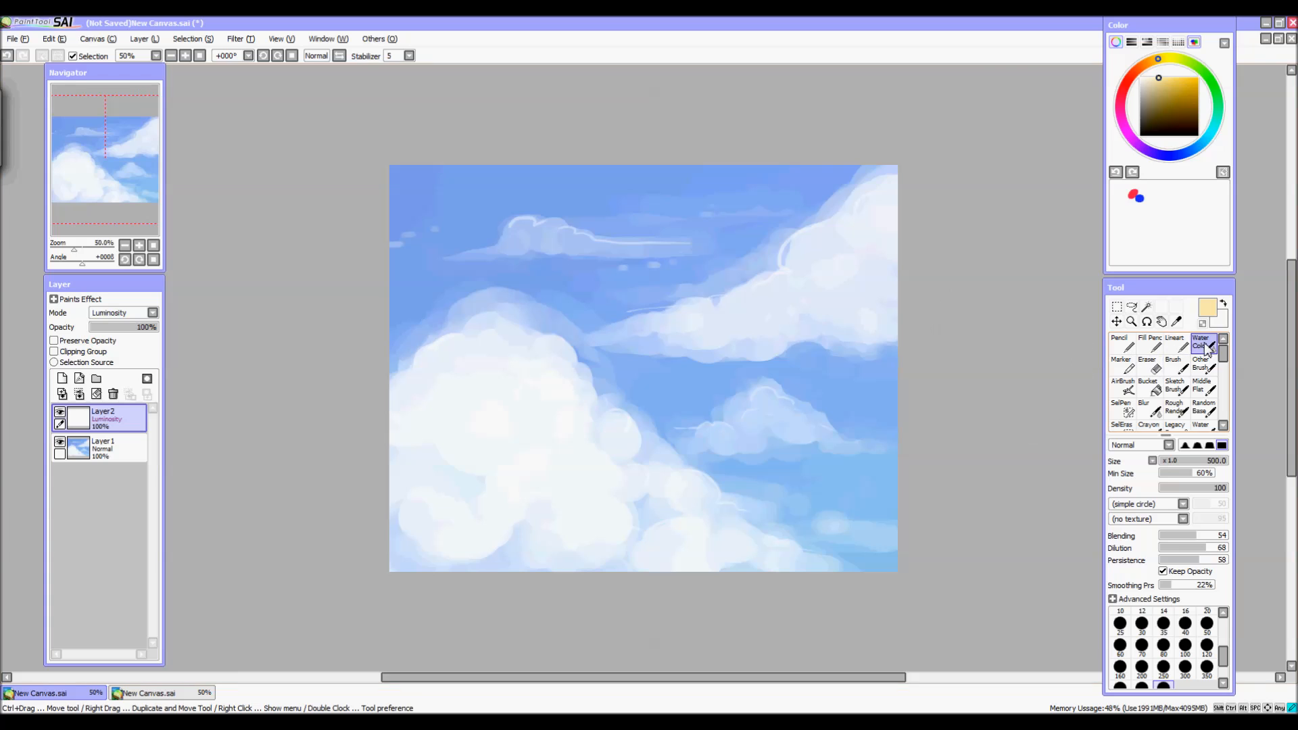
{"action": "mouse_move", "coordinate": [459, 172]}
{"action": "left_mouse_down"}
{"action": "mouse_move", "coordinate": [423, 176]}
{"action": "mouse_move", "coordinate": [461, 246]}
{"action": "mouse_move", "coordinate": [419, 233]}
{"action": "mouse_move", "coordinate": [482, 264]}
{"action": "mouse_move", "coordinate": [479, 191]}
{"action": "mouse_move", "coordinate": [549, 216]}
{"action": "mouse_move", "coordinate": [474, 175]}
{"action": "mouse_move", "coordinate": [463, 293]}
{"action": "mouse_move", "coordinate": [405, 284]}
{"action": "mouse_move", "coordinate": [453, 361]}
{"action": "mouse_move", "coordinate": [403, 402]}
{"action": "mouse_move", "coordinate": [460, 376]}
{"action": "mouse_move", "coordinate": [471, 462]}
{"action": "mouse_move", "coordinate": [474, 413]}
{"action": "mouse_move", "coordinate": [553, 265]}
{"action": "mouse_move", "coordinate": [558, 186]}
{"action": "mouse_move", "coordinate": [594, 191]}
{"action": "mouse_move", "coordinate": [491, 261]}
{"action": "mouse_move", "coordinate": [536, 208]}
{"action": "mouse_move", "coordinate": [607, 246]}
{"action": "mouse_move", "coordinate": [564, 238]}
{"action": "mouse_move", "coordinate": [602, 209]}
{"action": "mouse_move", "coordinate": [664, 195]}
{"action": "mouse_move", "coordinate": [683, 240]}
{"action": "mouse_move", "coordinate": [661, 189]}
{"action": "mouse_move", "coordinate": [716, 199]}
{"action": "mouse_move", "coordinate": [647, 244]}
{"action": "mouse_move", "coordinate": [662, 317]}
{"action": "mouse_move", "coordinate": [716, 199]}
{"action": "mouse_move", "coordinate": [755, 192]}
{"action": "mouse_move", "coordinate": [889, 271]}
{"action": "mouse_move", "coordinate": [895, 255]}
{"action": "mouse_move", "coordinate": [748, 315]}
{"action": "mouse_move", "coordinate": [744, 338]}
{"action": "mouse_move", "coordinate": [831, 473]}
{"action": "mouse_move", "coordinate": [828, 546]}
{"action": "mouse_move", "coordinate": [669, 536]}
{"action": "mouse_move", "coordinate": [718, 490]}
{"action": "mouse_move", "coordinate": [826, 463]}
{"action": "mouse_move", "coordinate": [882, 496]}
{"action": "left_mouse_up"}
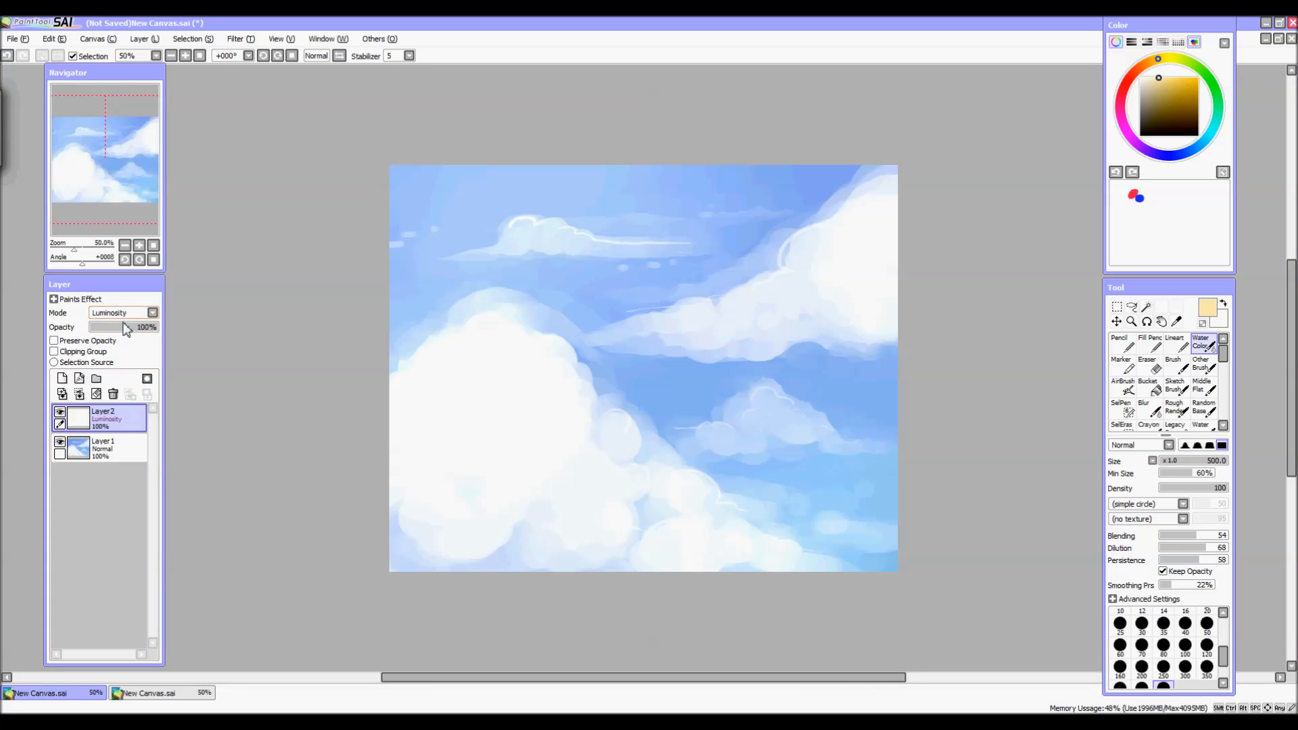
{"action": "left_click_drag", "start_coordinate": [134, 327], "coordinate": [132, 329]}
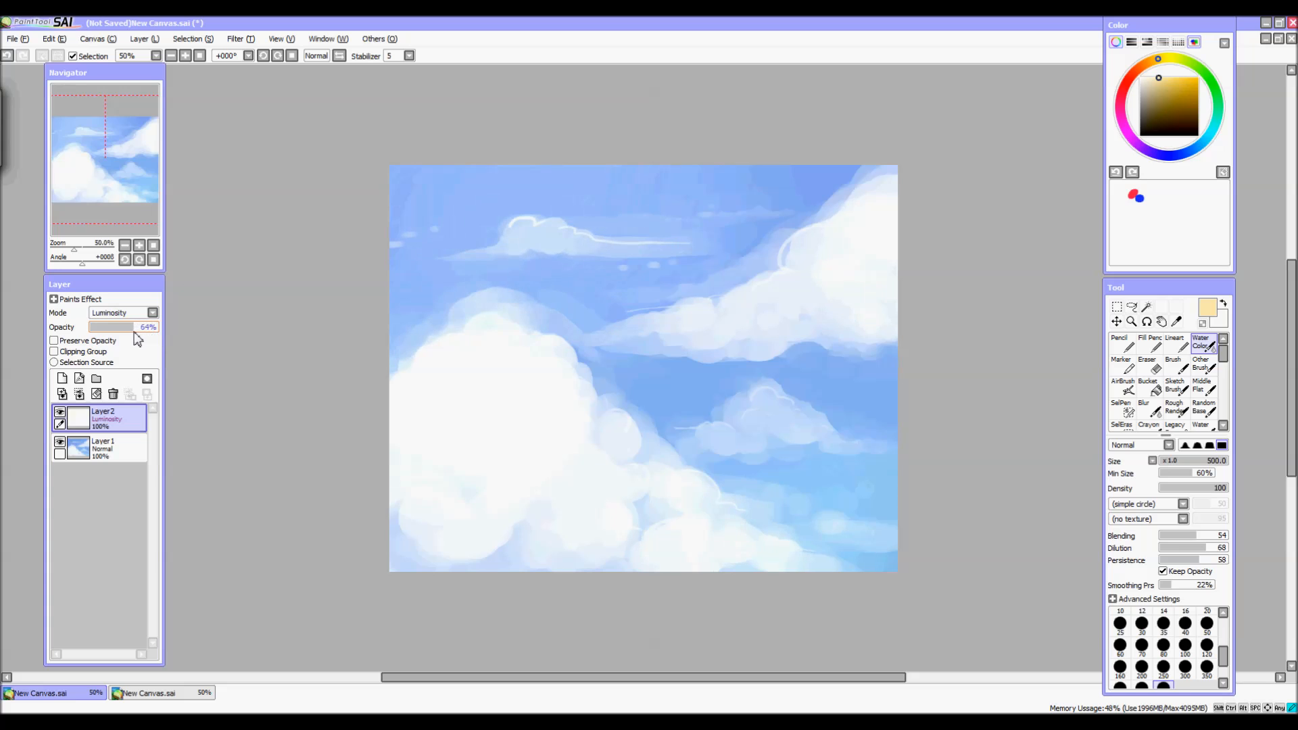
{"action": "left_click_drag", "start_coordinate": [133, 332], "coordinate": [125, 330]}
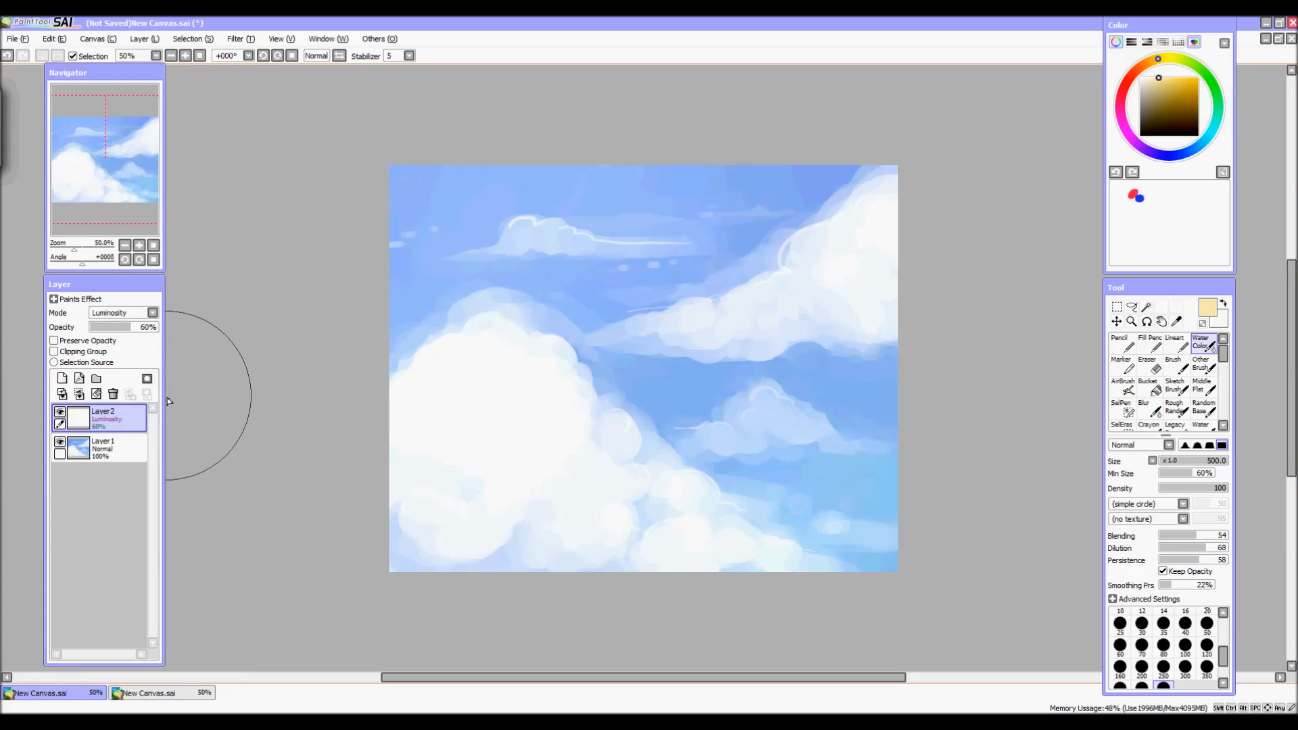
Add a new layer above the Luminosity layer and set its blending mode to Overlay
{"action": "left_click", "coordinate": [62, 379]}
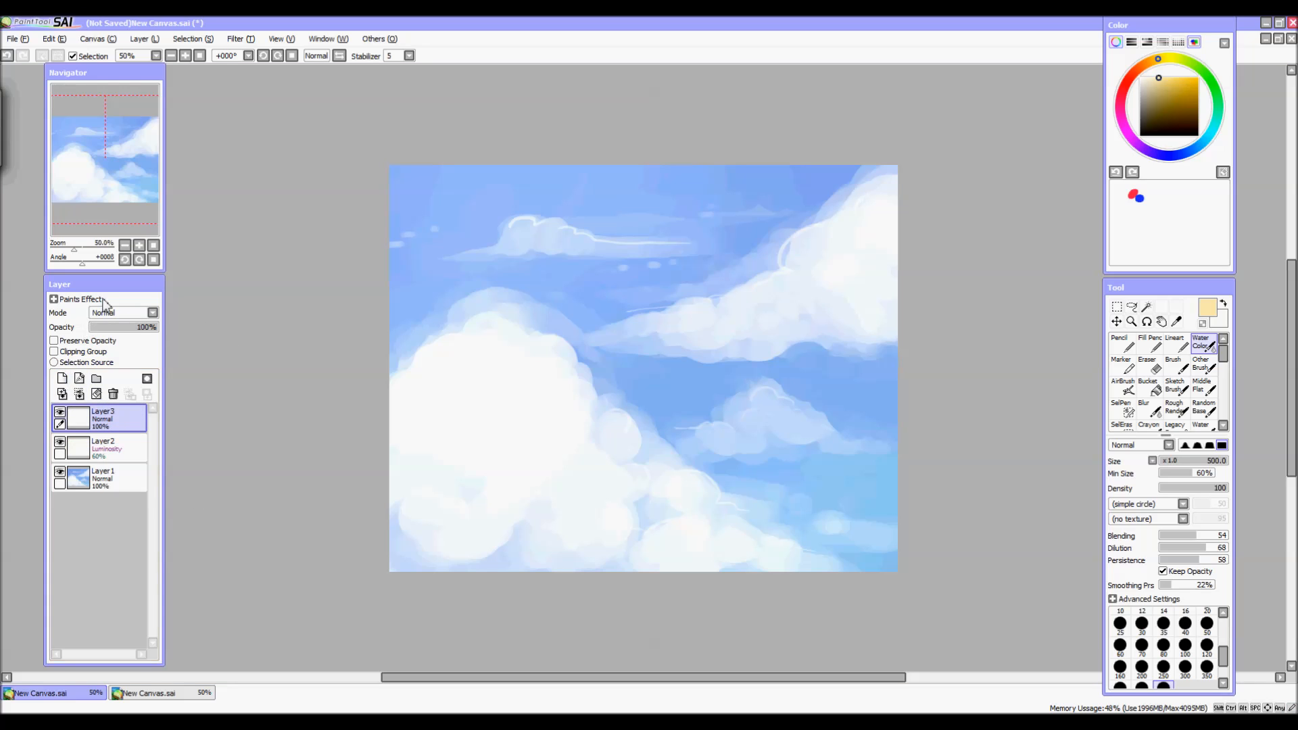
{"action": "left_click", "coordinate": [118, 316]}
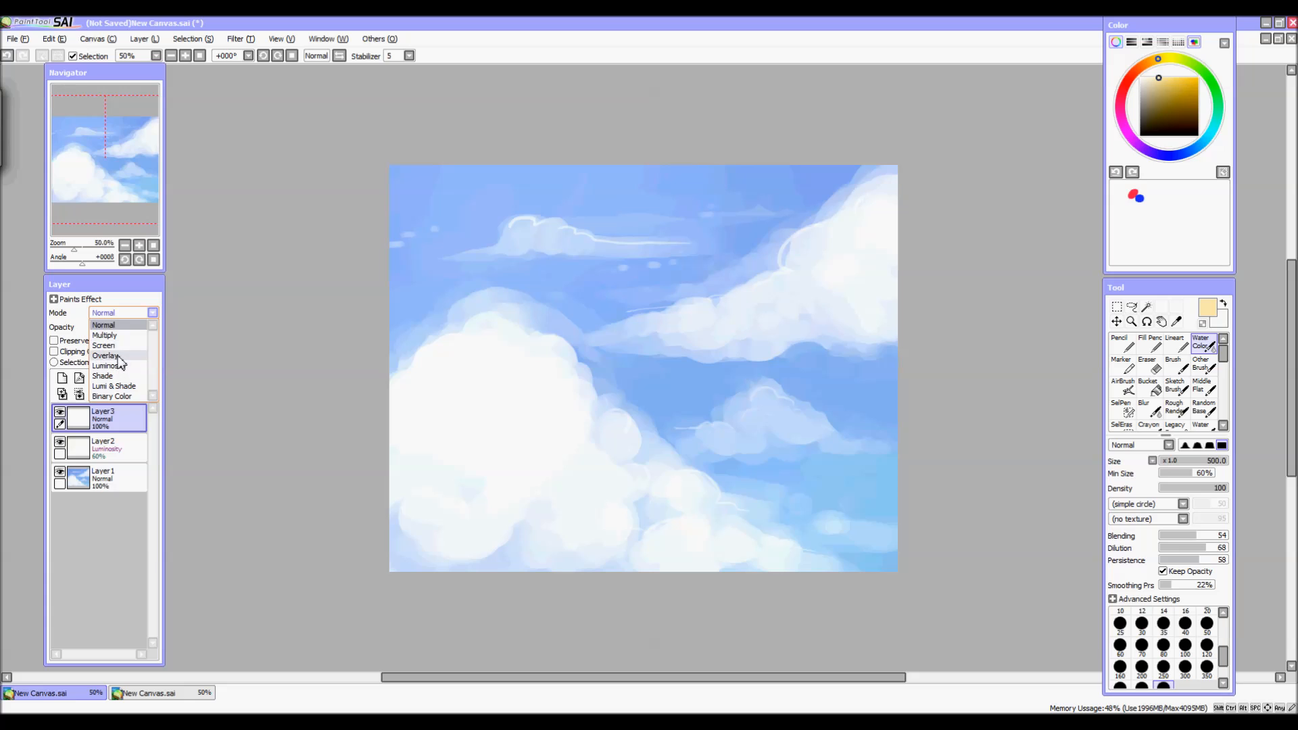
{"action": "left_click", "coordinate": [107, 355]}
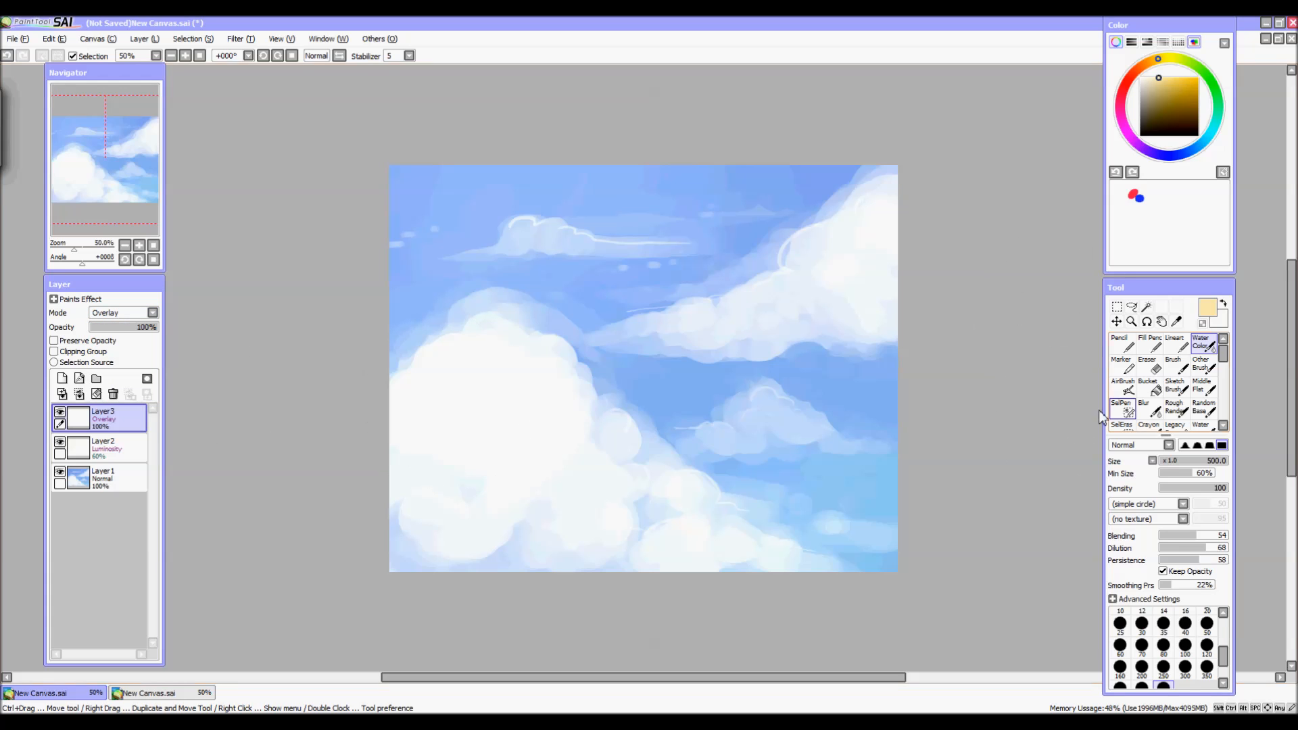
Airbrush bright red across the middle and right of the sky on the Overlay layer with the brush at size 500
{"action": "left_click", "coordinate": [1122, 388]}
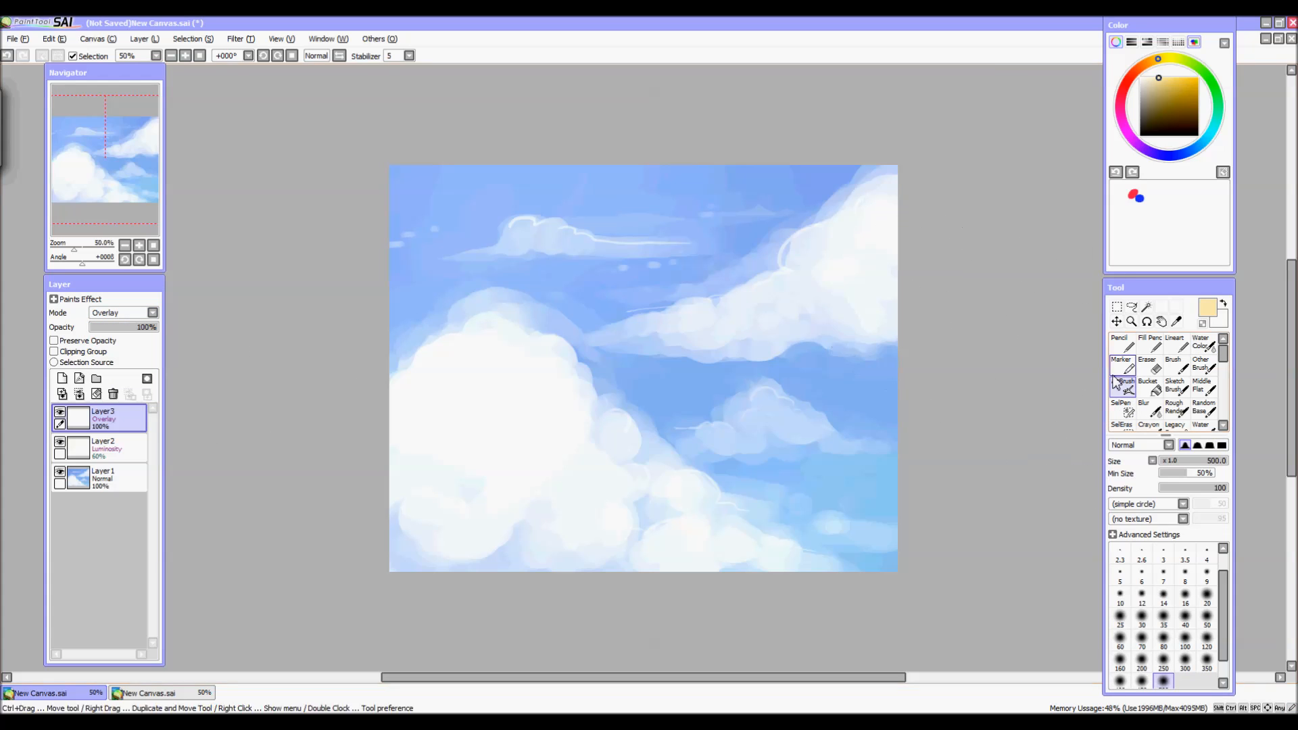
{"action": "left_click", "coordinate": [1131, 80]}
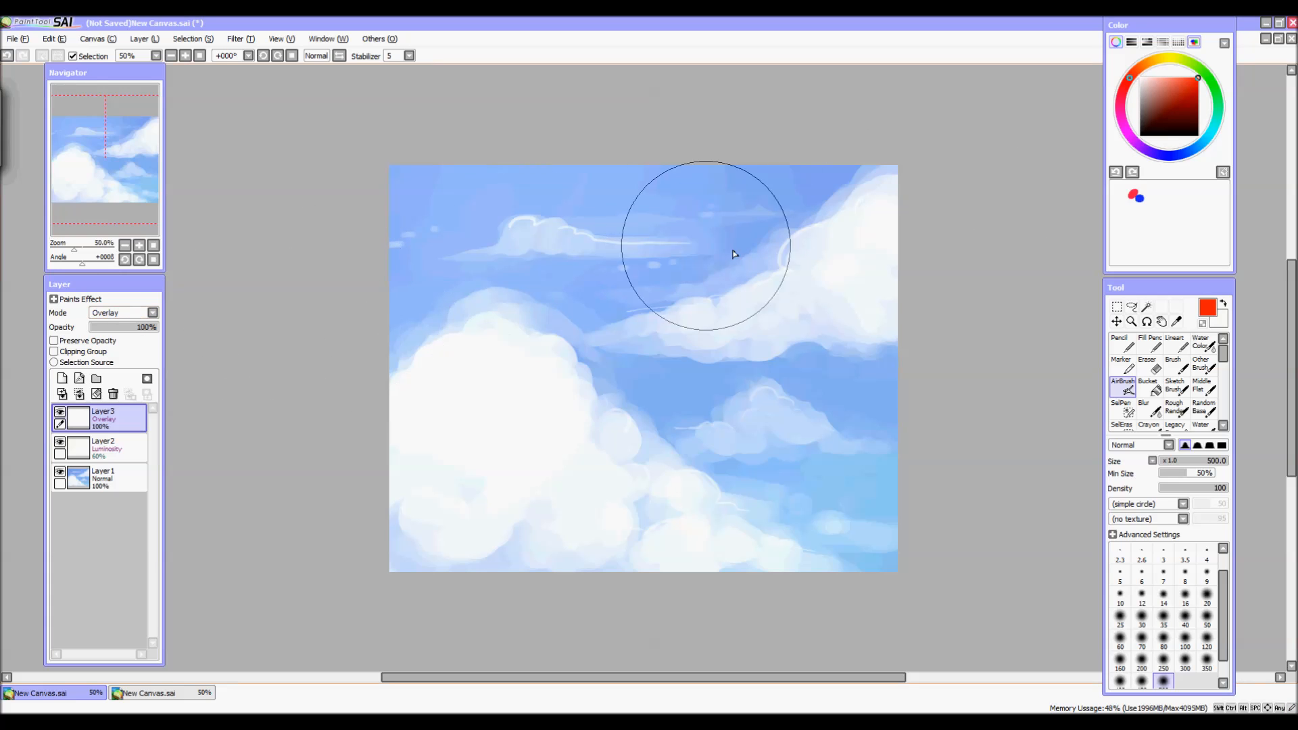
{"action": "mouse_move", "coordinate": [916, 298]}
{"action": "left_mouse_down"}
{"action": "mouse_move", "coordinate": [887, 330]}
{"action": "mouse_move", "coordinate": [806, 350]}
{"action": "mouse_move", "coordinate": [811, 331]}
{"action": "mouse_move", "coordinate": [729, 321]}
{"action": "mouse_move", "coordinate": [733, 425]}
{"action": "mouse_move", "coordinate": [818, 515]}
{"action": "mouse_move", "coordinate": [547, 469]}
{"action": "mouse_move", "coordinate": [630, 416]}
{"action": "mouse_move", "coordinate": [688, 491]}
{"action": "mouse_move", "coordinate": [738, 434]}
{"action": "mouse_move", "coordinate": [779, 430]}
{"action": "mouse_move", "coordinate": [742, 439]}
{"action": "mouse_move", "coordinate": [794, 466]}
{"action": "mouse_move", "coordinate": [806, 509]}
{"action": "mouse_move", "coordinate": [859, 473]}
{"action": "mouse_move", "coordinate": [870, 522]}
{"action": "mouse_move", "coordinate": [891, 513]}
{"action": "mouse_move", "coordinate": [825, 414]}
{"action": "mouse_move", "coordinate": [839, 379]}
{"action": "mouse_move", "coordinate": [866, 409]}
{"action": "mouse_move", "coordinate": [856, 541]}
{"action": "mouse_move", "coordinate": [843, 524]}
{"action": "mouse_move", "coordinate": [898, 412]}
{"action": "mouse_move", "coordinate": [844, 521]}
{"action": "mouse_move", "coordinate": [720, 530]}
{"action": "mouse_move", "coordinate": [444, 486]}
{"action": "mouse_move", "coordinate": [485, 434]}
{"action": "mouse_move", "coordinate": [570, 376]}
{"action": "mouse_move", "coordinate": [595, 280]}
{"action": "mouse_move", "coordinate": [729, 262]}
{"action": "mouse_move", "coordinate": [837, 215]}
{"action": "mouse_move", "coordinate": [776, 212]}
{"action": "mouse_move", "coordinate": [786, 365]}
{"action": "mouse_move", "coordinate": [671, 374]}
{"action": "mouse_move", "coordinate": [706, 403]}
{"action": "mouse_move", "coordinate": [770, 321]}
{"action": "mouse_move", "coordinate": [836, 307]}
{"action": "mouse_move", "coordinate": [762, 280]}
{"action": "mouse_move", "coordinate": [604, 267]}
{"action": "mouse_move", "coordinate": [490, 276]}
{"action": "mouse_move", "coordinate": [395, 251]}
{"action": "mouse_move", "coordinate": [486, 205]}
{"action": "mouse_move", "coordinate": [729, 218]}
{"action": "mouse_move", "coordinate": [820, 246]}
{"action": "left_mouse_up"}
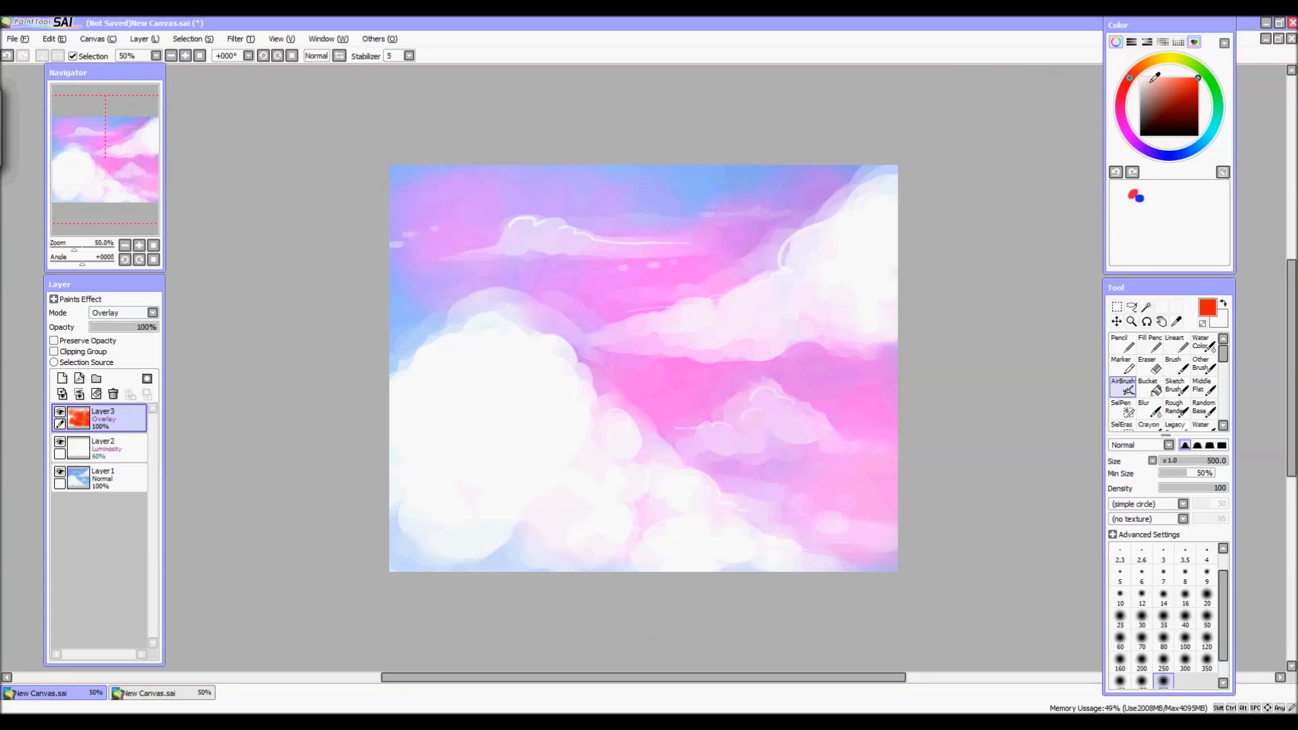
Airbrush saturated blue over the upper sky, the left edge and the lower clouds, with touches in the middle of the sky
{"action": "left_click", "coordinate": [1171, 154]}
{"action": "mouse_move", "coordinate": [414, 165]}
{"action": "left_mouse_down"}
{"action": "mouse_move", "coordinate": [420, 261]}
{"action": "mouse_move", "coordinate": [520, 184]}
{"action": "mouse_move", "coordinate": [753, 209]}
{"action": "left_mouse_up"}
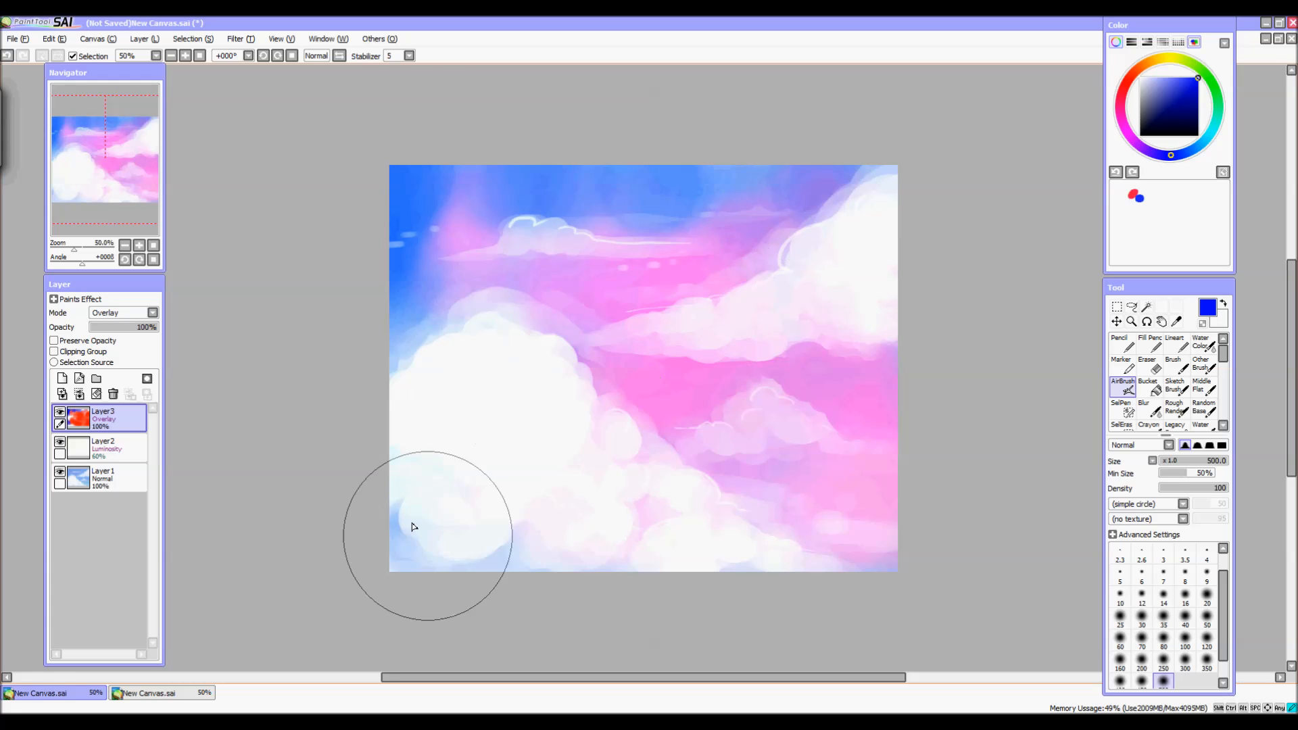
{"action": "mouse_move", "coordinate": [426, 462]}
{"action": "left_mouse_down"}
{"action": "mouse_move", "coordinate": [548, 522]}
{"action": "mouse_move", "coordinate": [687, 557]}
{"action": "mouse_move", "coordinate": [809, 541]}
{"action": "mouse_move", "coordinate": [841, 368]}
{"action": "mouse_move", "coordinate": [646, 348]}
{"action": "mouse_move", "coordinate": [643, 261]}
{"action": "mouse_move", "coordinate": [782, 232]}
{"action": "left_mouse_up"}
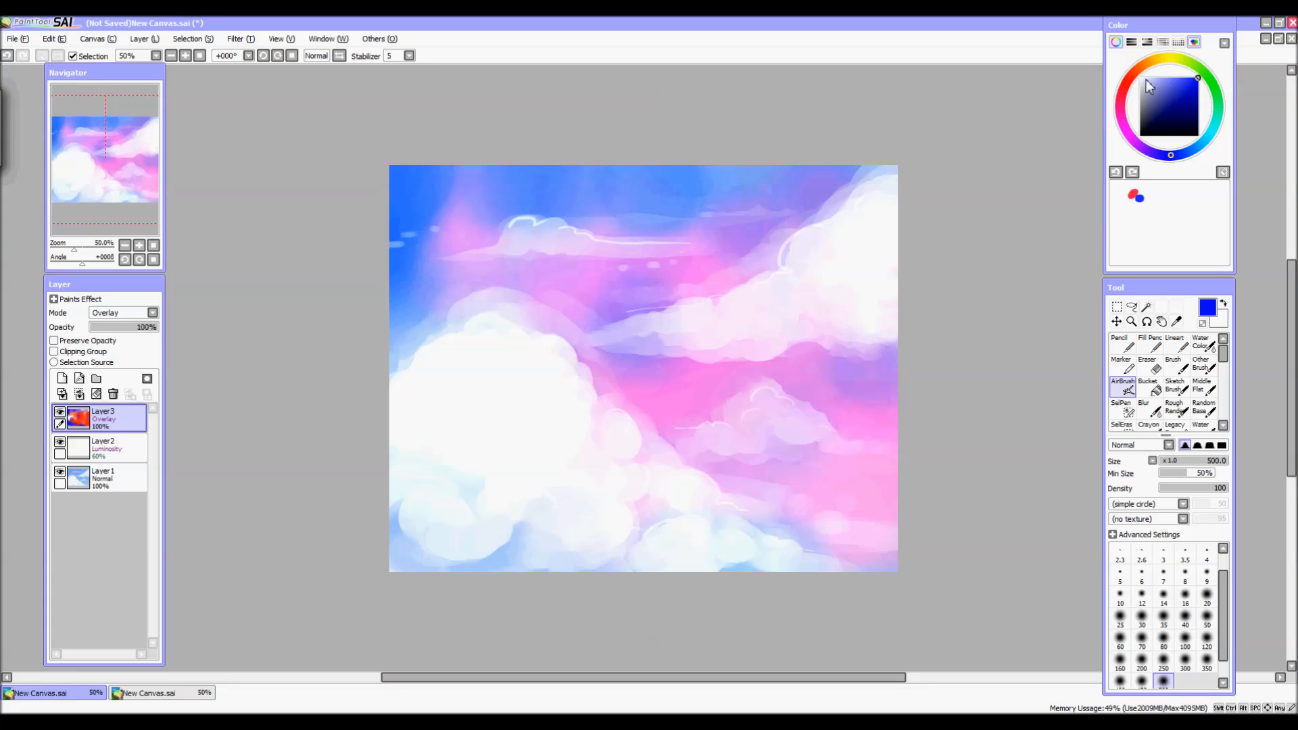
Airbrush orange over the right and lower-left clouds and across the middle of the sky
{"action": "left_click", "coordinate": [1153, 63]}
{"action": "mouse_move", "coordinate": [858, 302]}
{"action": "left_mouse_down"}
{"action": "mouse_move", "coordinate": [841, 355]}
{"action": "mouse_move", "coordinate": [866, 374]}
{"action": "mouse_move", "coordinate": [873, 535]}
{"action": "mouse_move", "coordinate": [690, 509]}
{"action": "mouse_move", "coordinate": [548, 547]}
{"action": "mouse_move", "coordinate": [440, 516]}
{"action": "left_mouse_up"}
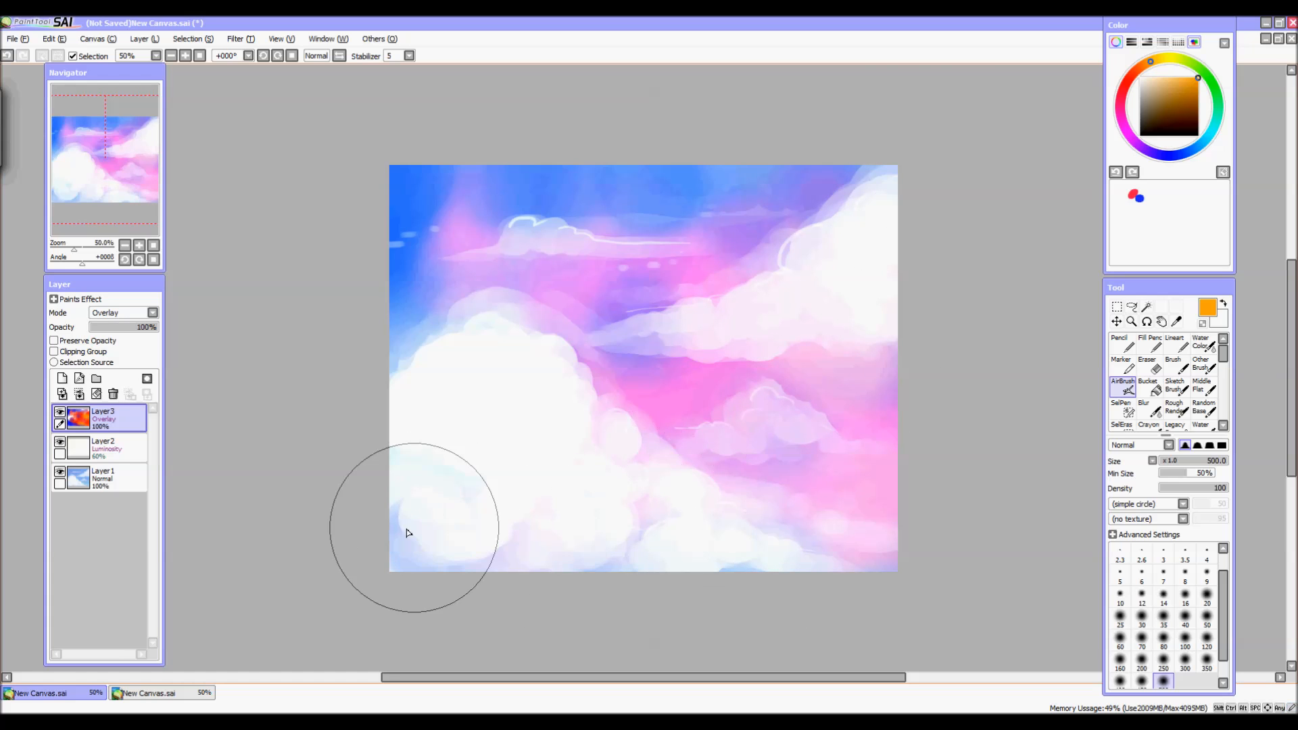
{"action": "mouse_move", "coordinate": [603, 302]}
{"action": "left_mouse_down"}
{"action": "mouse_move", "coordinate": [662, 300]}
{"action": "mouse_move", "coordinate": [633, 301]}
{"action": "mouse_move", "coordinate": [628, 329]}
{"action": "mouse_move", "coordinate": [693, 326]}
{"action": "mouse_move", "coordinate": [808, 279]}
{"action": "mouse_move", "coordinate": [959, 243]}
{"action": "mouse_move", "coordinate": [721, 233]}
{"action": "mouse_move", "coordinate": [641, 251]}
{"action": "mouse_move", "coordinate": [728, 258]}
{"action": "mouse_move", "coordinate": [853, 216]}
{"action": "left_mouse_up"}
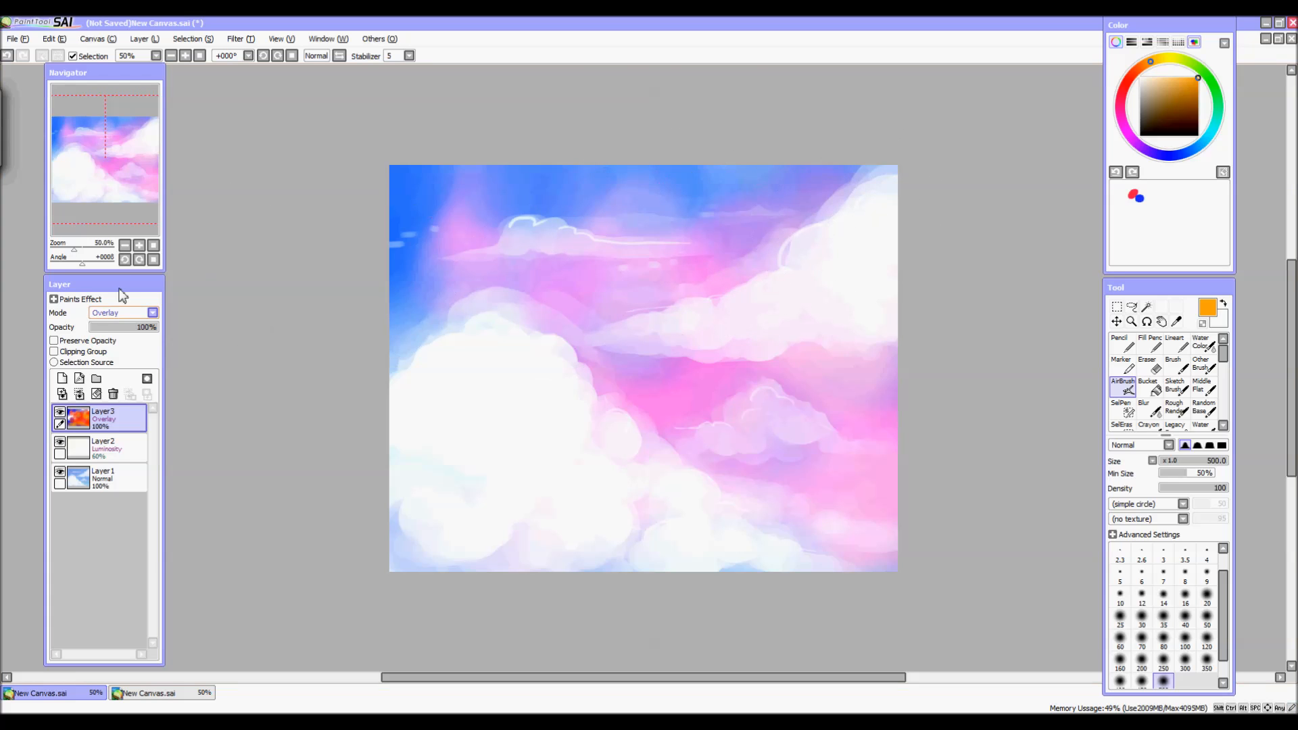
Compare the painting with and without the Overlay layer, and blend its color patches smoothly with the Water Color brush at size 500
{"action": "left_click", "coordinate": [59, 412]}
{"action": "left_click", "coordinate": [59, 412]}
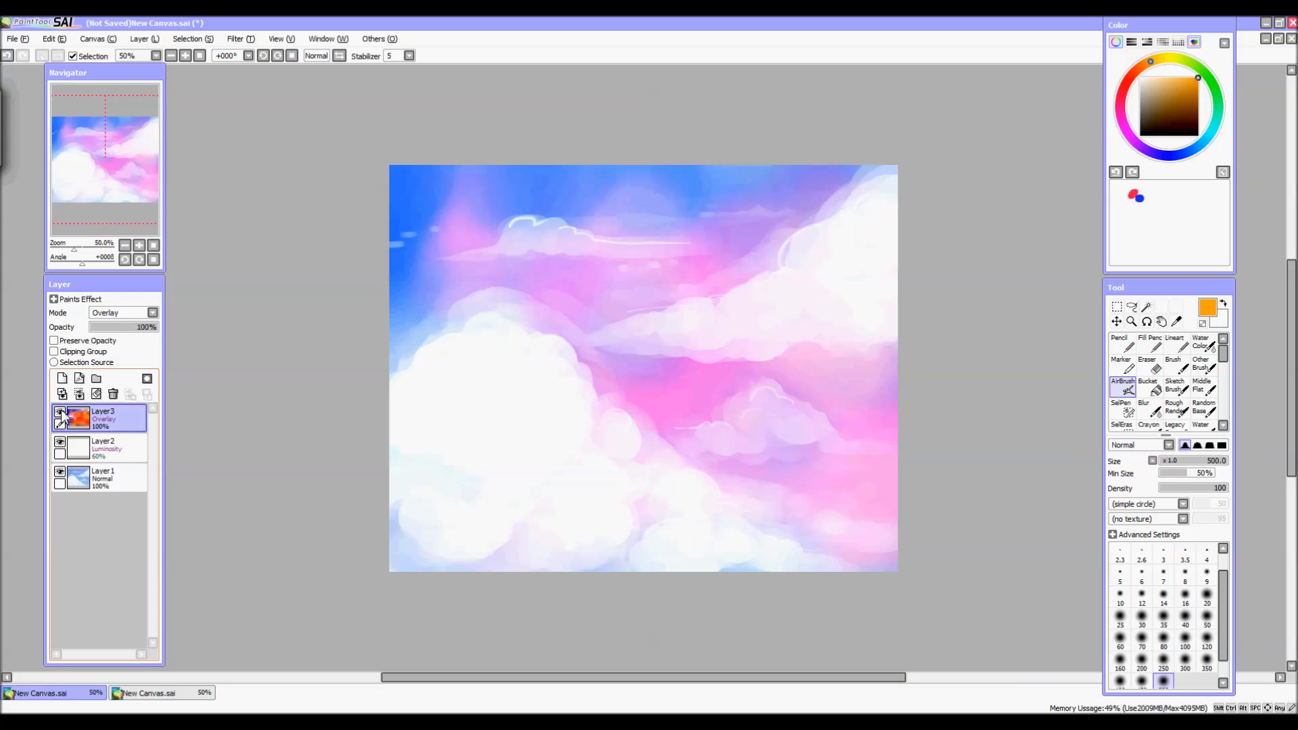
{"action": "left_click", "coordinate": [1201, 343]}
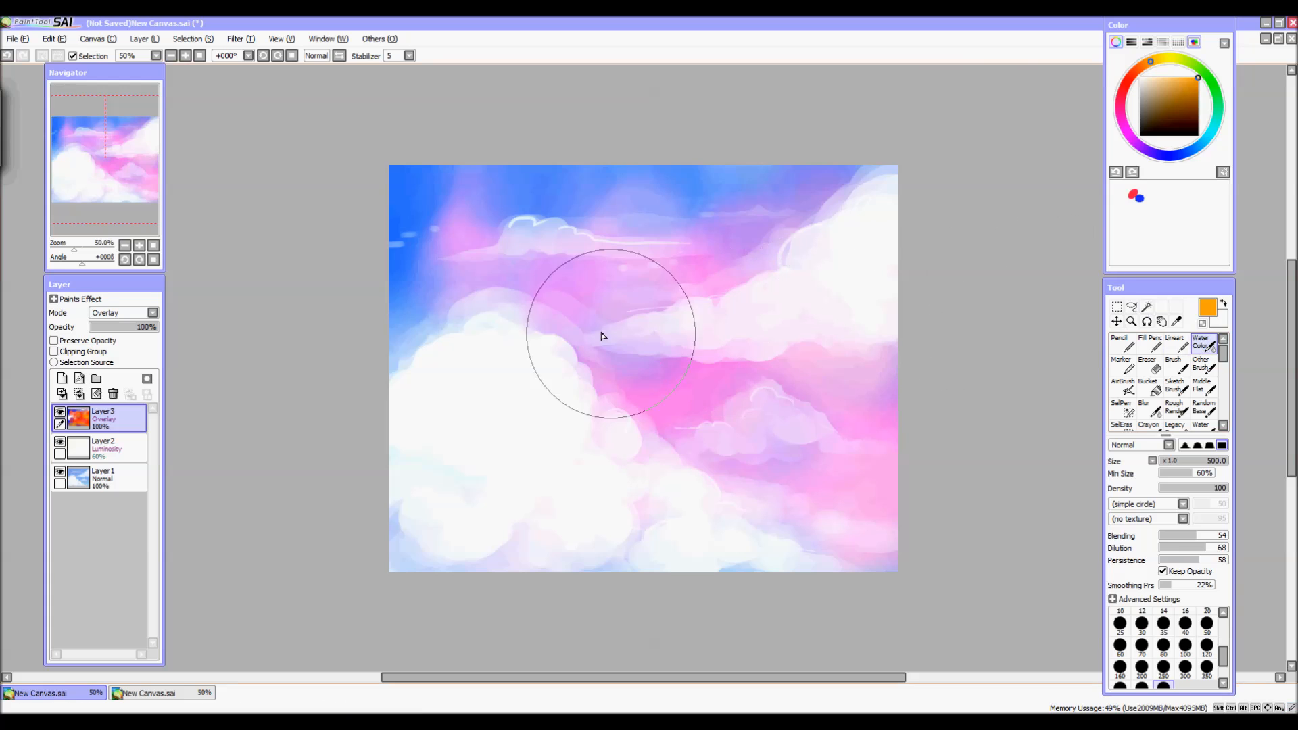
{"action": "mouse_move", "coordinate": [439, 289]}
{"action": "left_mouse_down"}
{"action": "mouse_move", "coordinate": [478, 248]}
{"action": "mouse_move", "coordinate": [598, 252]}
{"action": "mouse_move", "coordinate": [594, 275]}
{"action": "mouse_move", "coordinate": [515, 215]}
{"action": "mouse_move", "coordinate": [799, 286]}
{"action": "mouse_move", "coordinate": [655, 492]}
{"action": "mouse_move", "coordinate": [814, 391]}
{"action": "mouse_move", "coordinate": [850, 457]}
{"action": "mouse_move", "coordinate": [889, 367]}
{"action": "mouse_move", "coordinate": [444, 275]}
{"action": "mouse_move", "coordinate": [451, 578]}
{"action": "mouse_move", "coordinate": [904, 516]}
{"action": "left_mouse_up"}
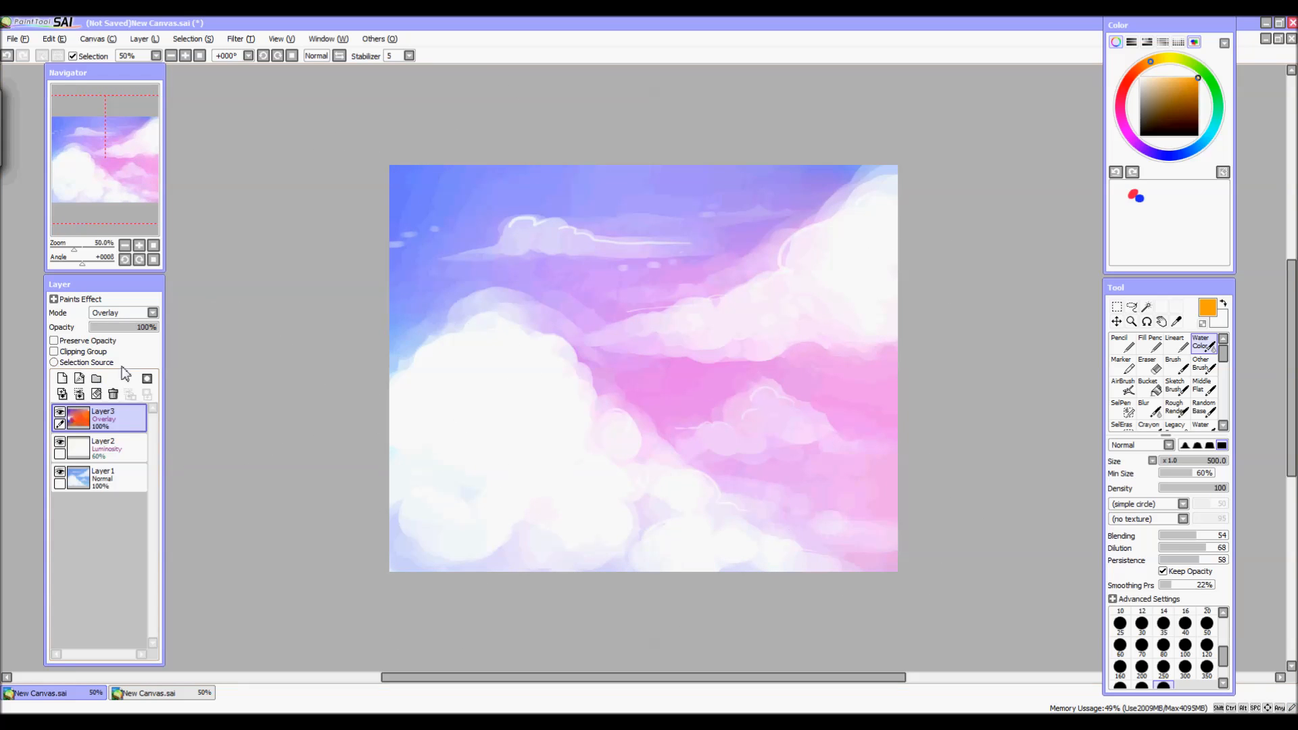
Set the Overlay layer's opacity to 75% and compare the painting with the layer hidden and shown
{"action": "left_click", "coordinate": [128, 331]}
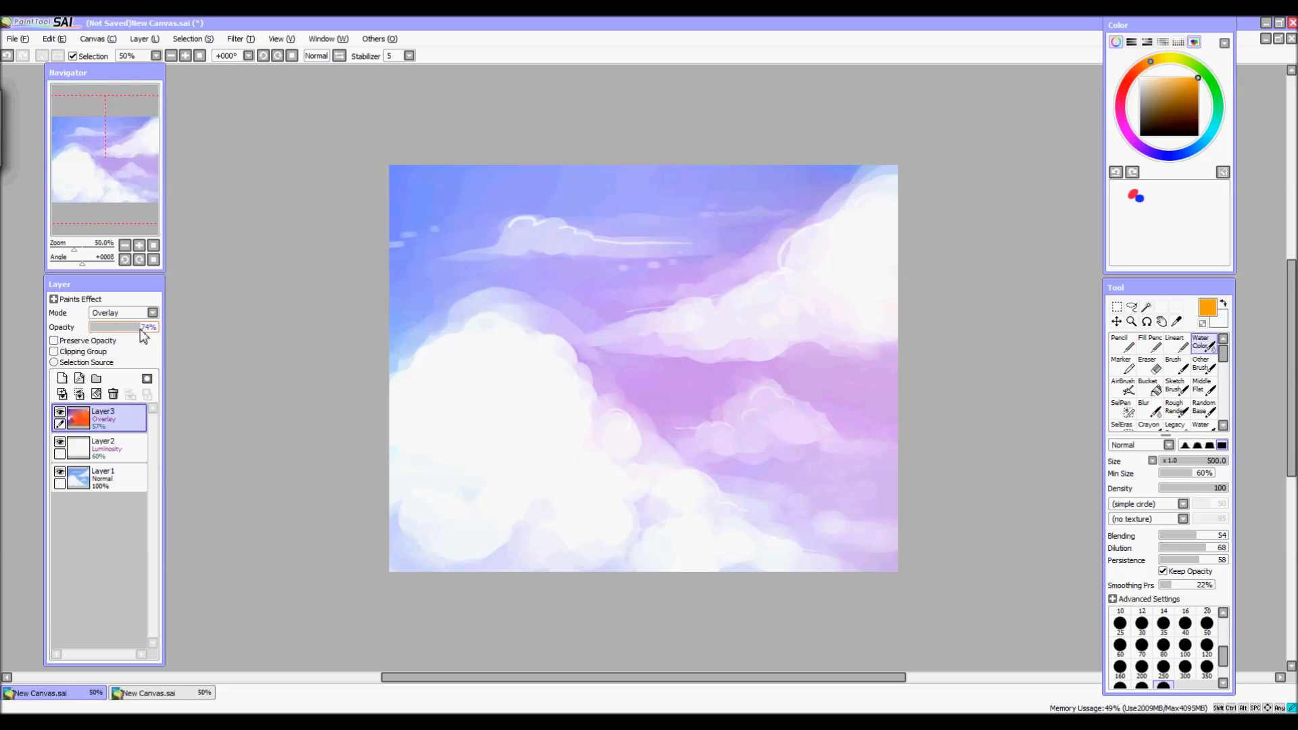
{"action": "left_click", "coordinate": [61, 412]}
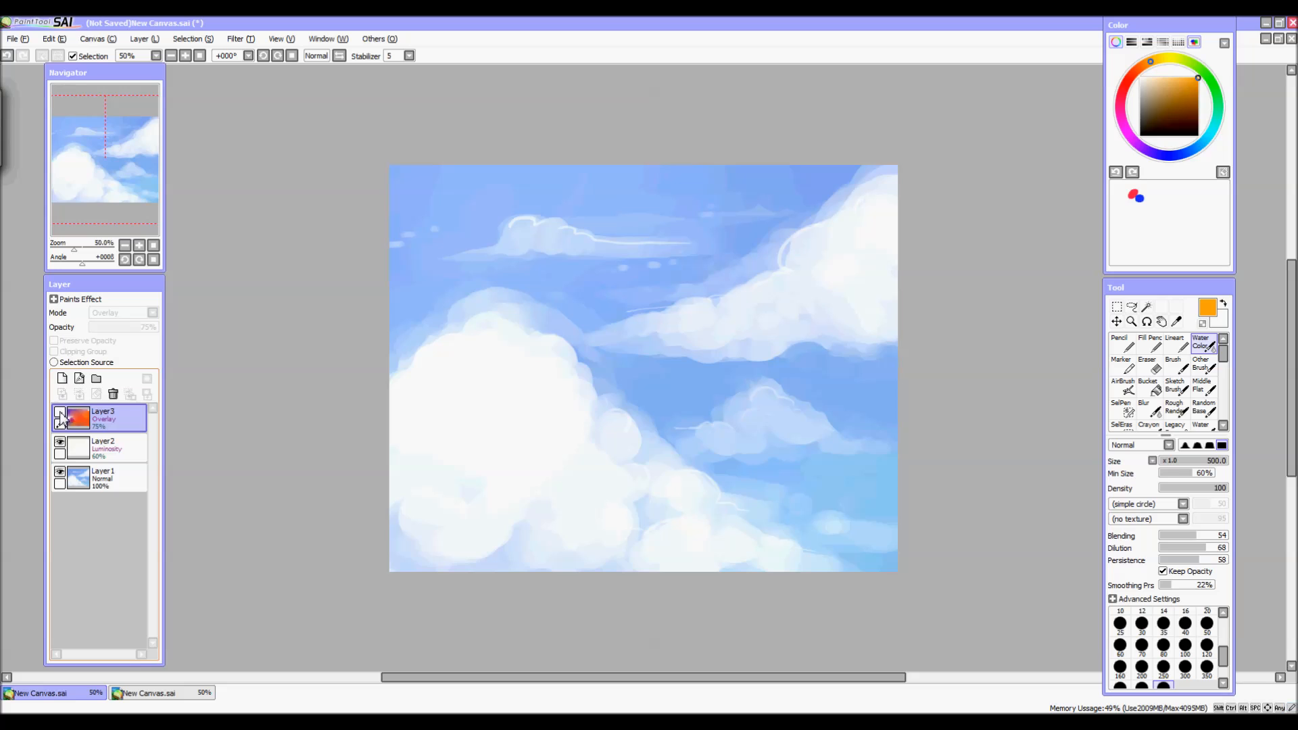
{"action": "left_click", "coordinate": [60, 414]}
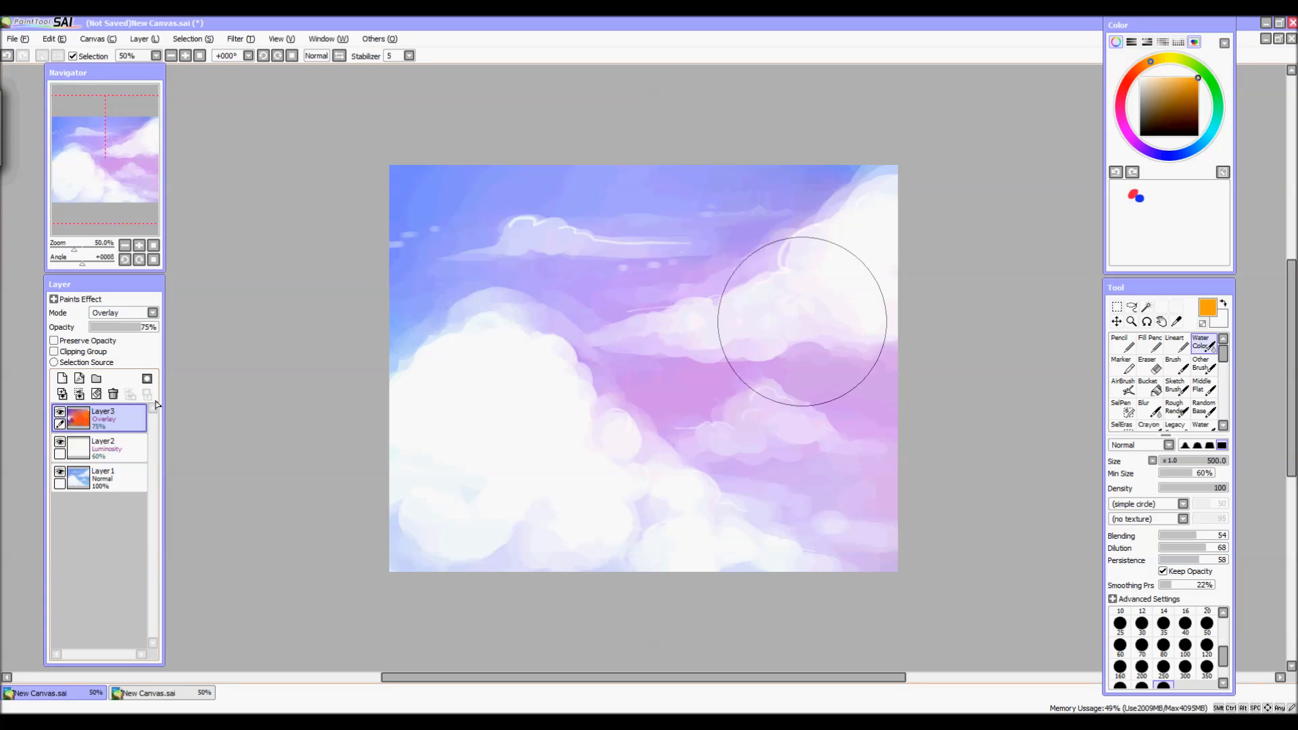